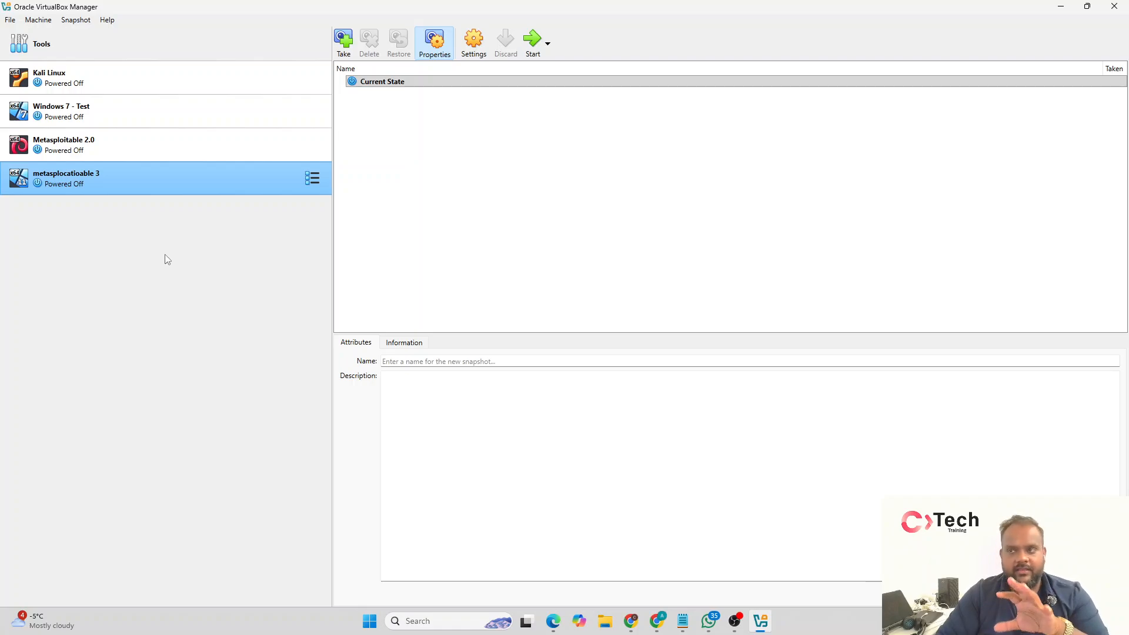
{"action": "left_click", "coordinate": [38, 20]}
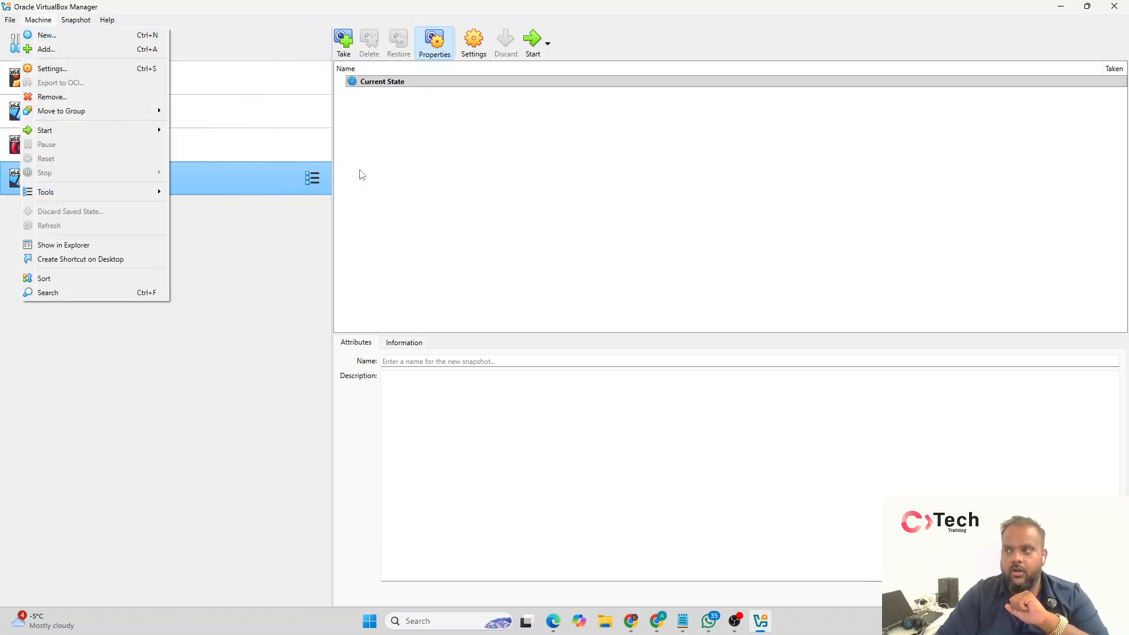
{"action": "left_click", "coordinate": [418, 156]}
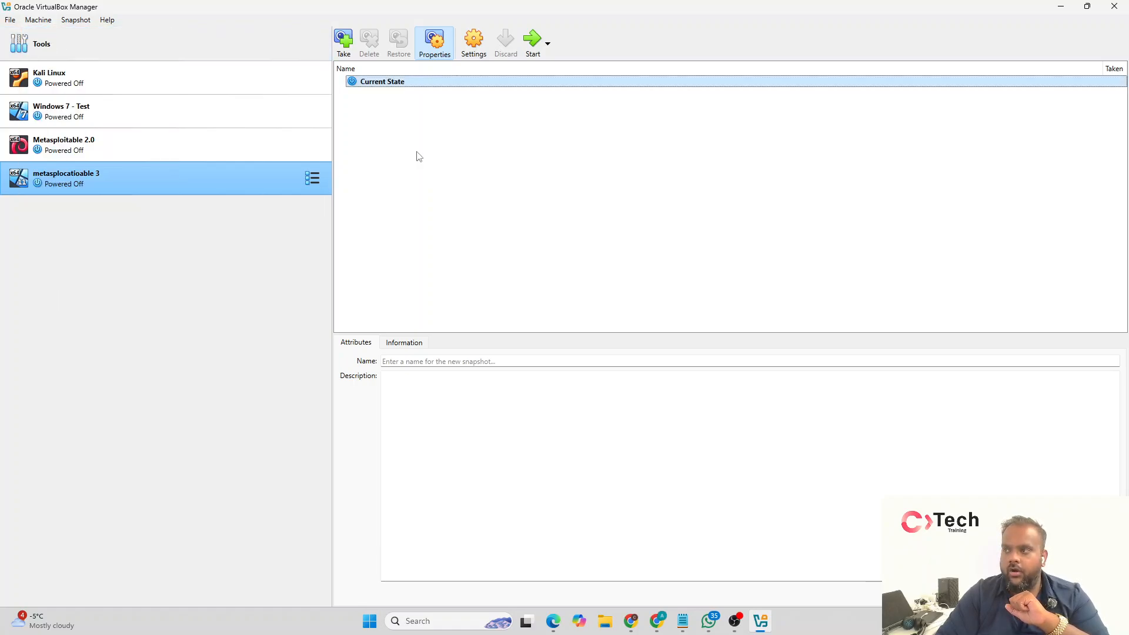
{"action": "left_click", "coordinate": [43, 314]}
{"action": "left_click", "coordinate": [38, 19]}
{"action": "mouse_move", "coordinate": [107, 20]}
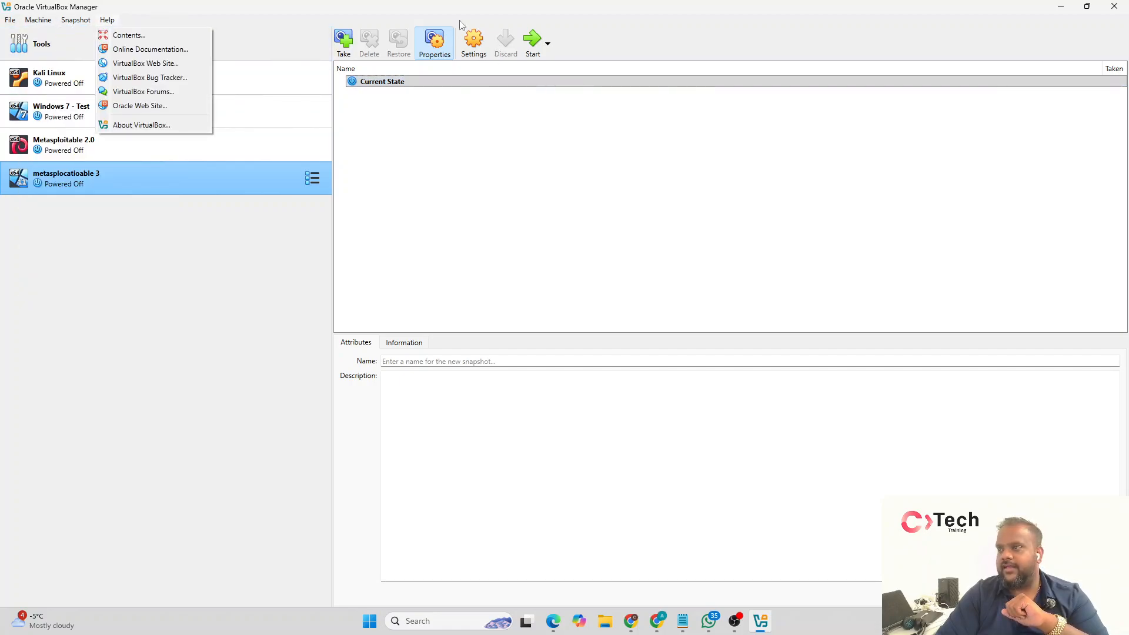
{"action": "left_click", "coordinate": [187, 228]}
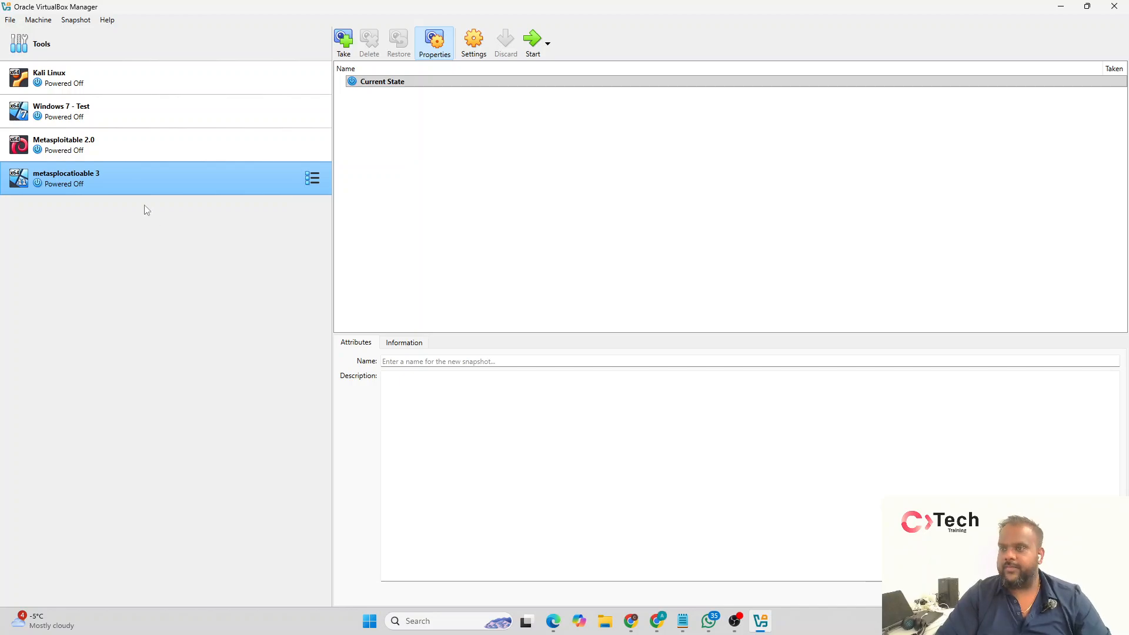
{"action": "left_click", "coordinate": [143, 76]}
{"action": "left_click", "coordinate": [159, 165]}
{"action": "left_click", "coordinate": [150, 144]}
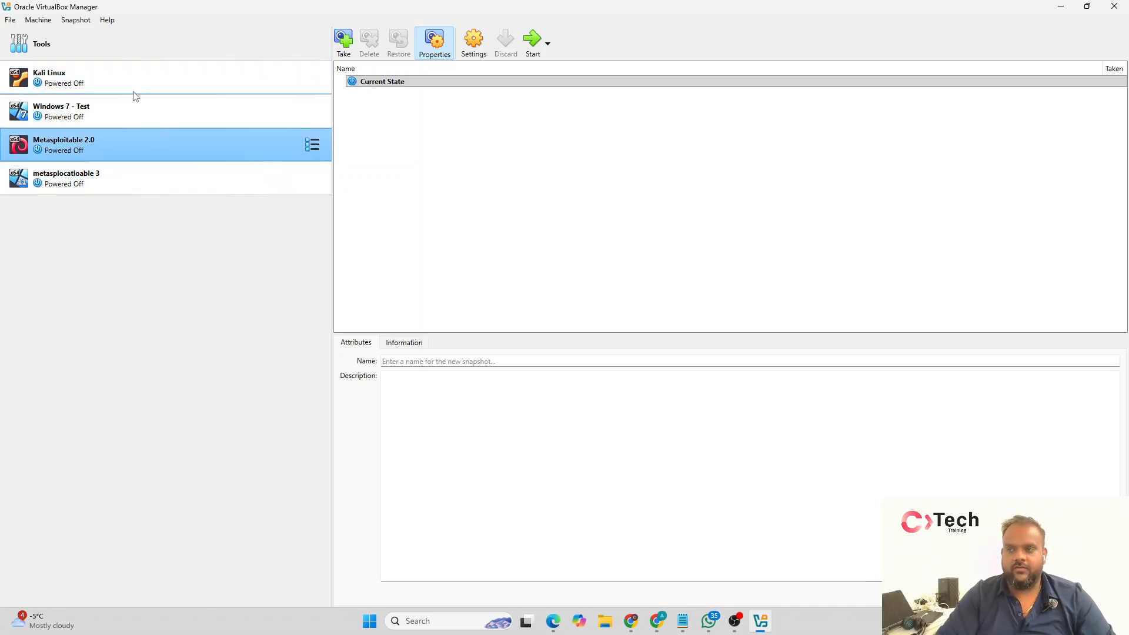
Step: Start creating a new virtual machine from the global tools and name it "Windows Server 2022 - Standard"
{"action": "left_click", "coordinate": [71, 44]}
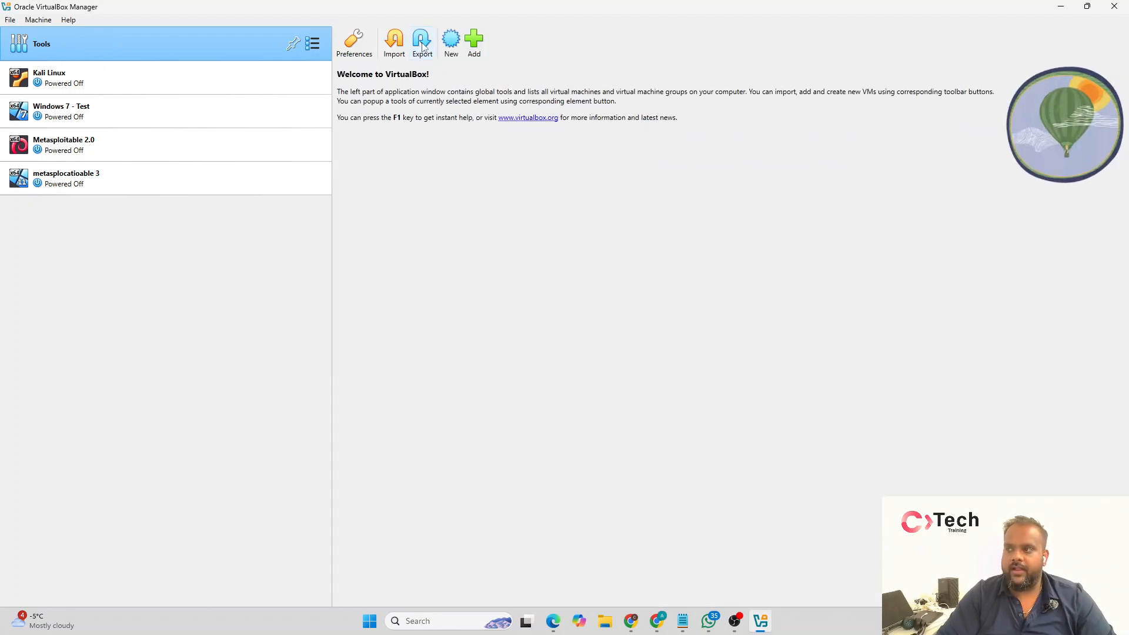
{"action": "left_click", "coordinate": [40, 21]}
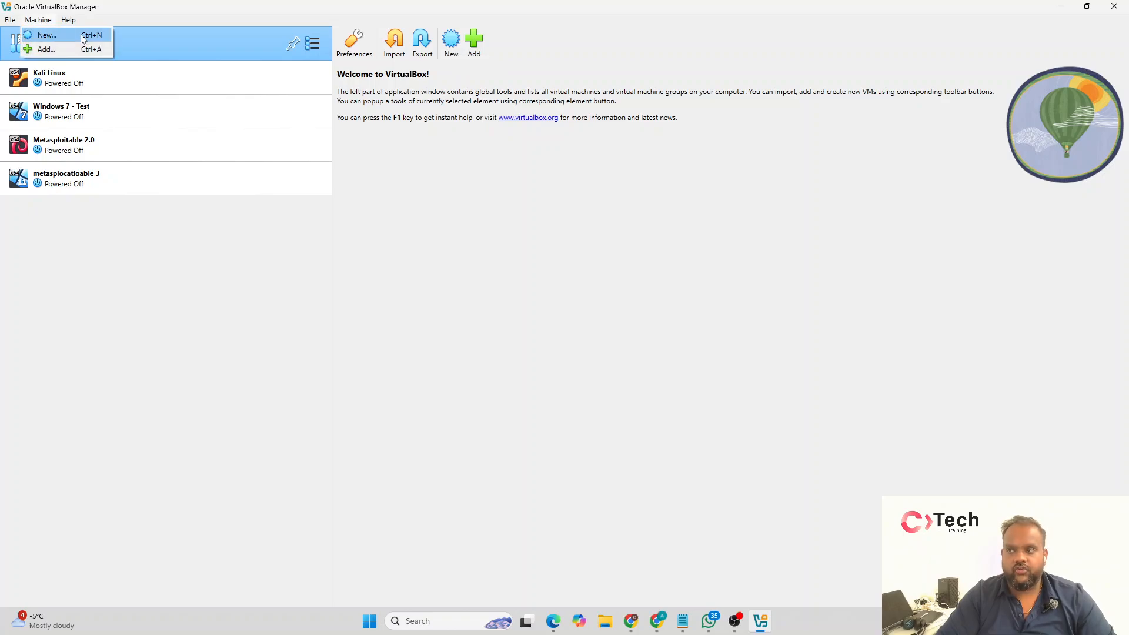
{"action": "left_click", "coordinate": [630, 160]}
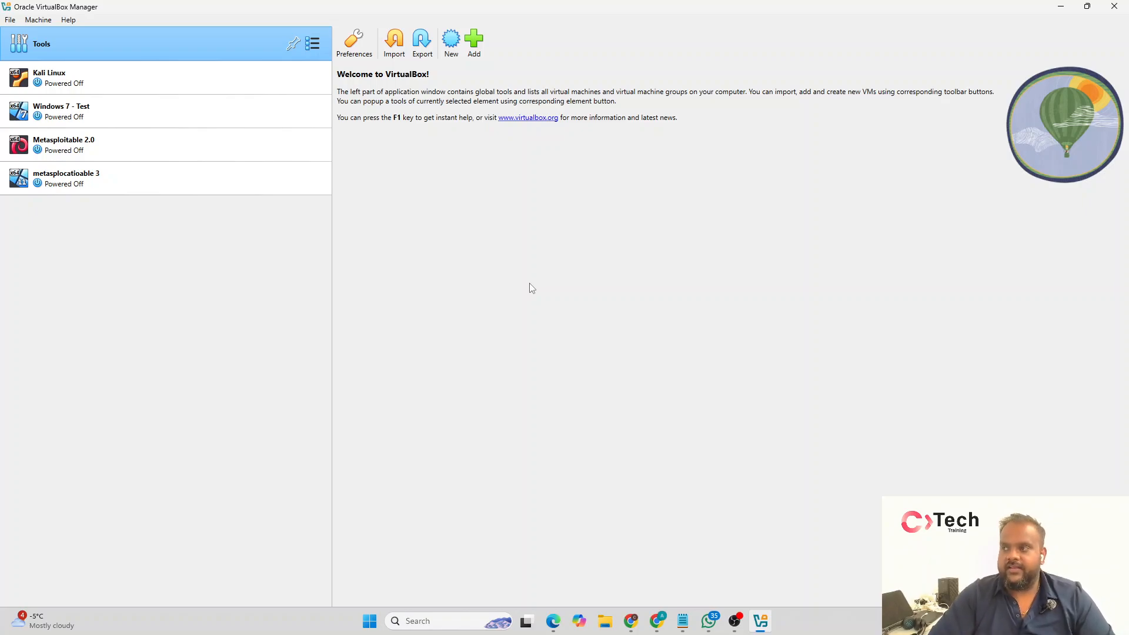
{"action": "left_click", "coordinate": [451, 42]}
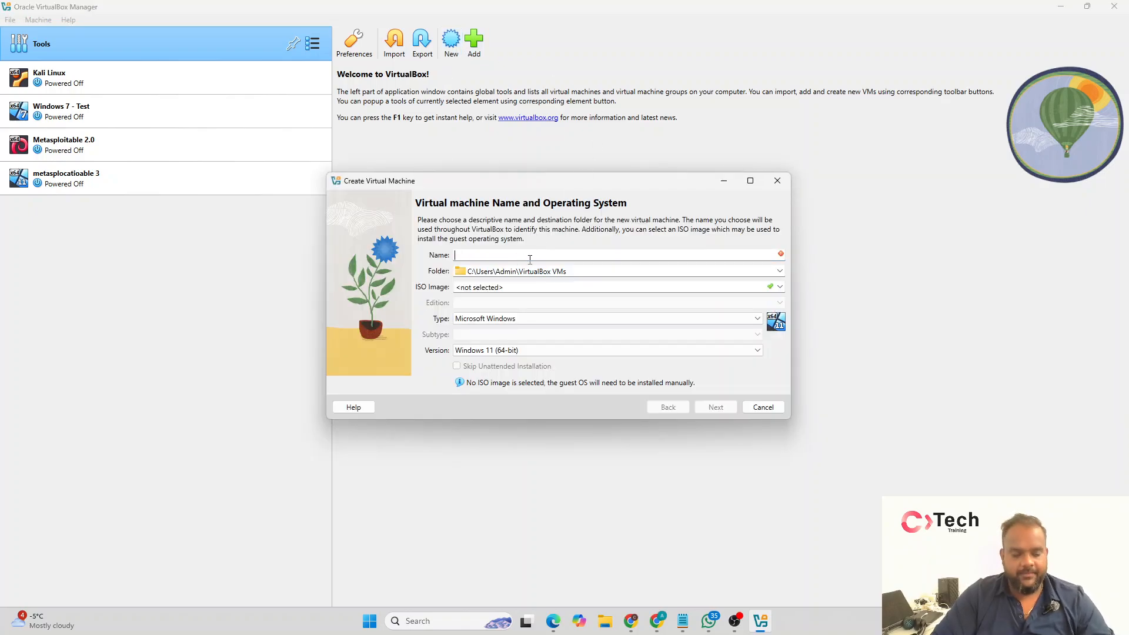
{"action": "type", "text": "Windows Serv"}
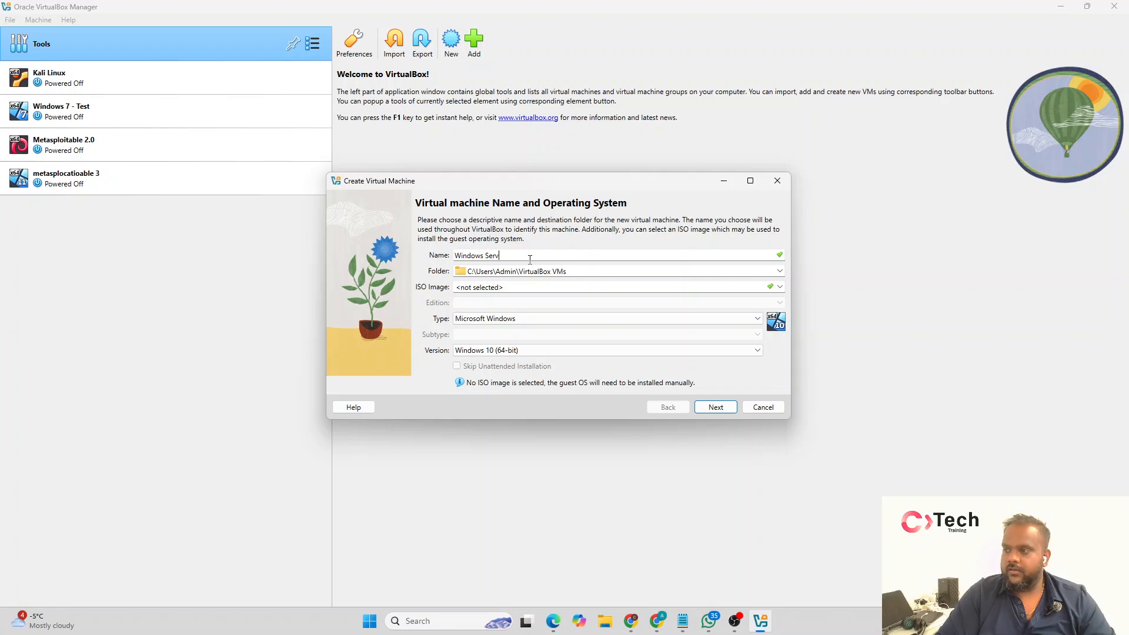
{"action": "type", "text": "er 2022 - "}
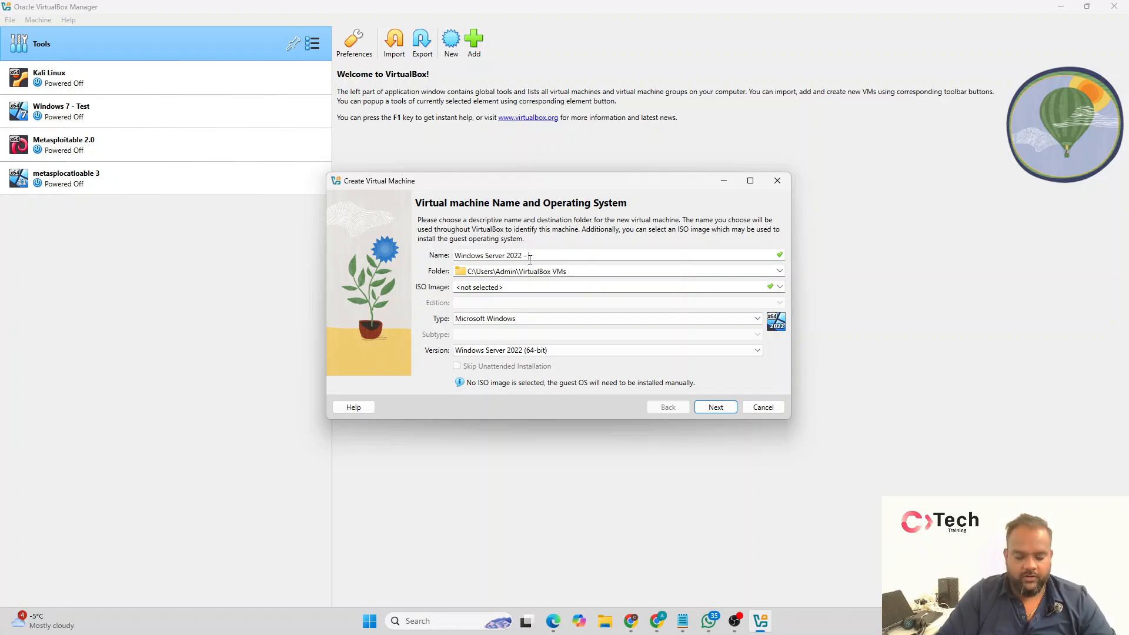
{"action": "type", "text": "Standord"}
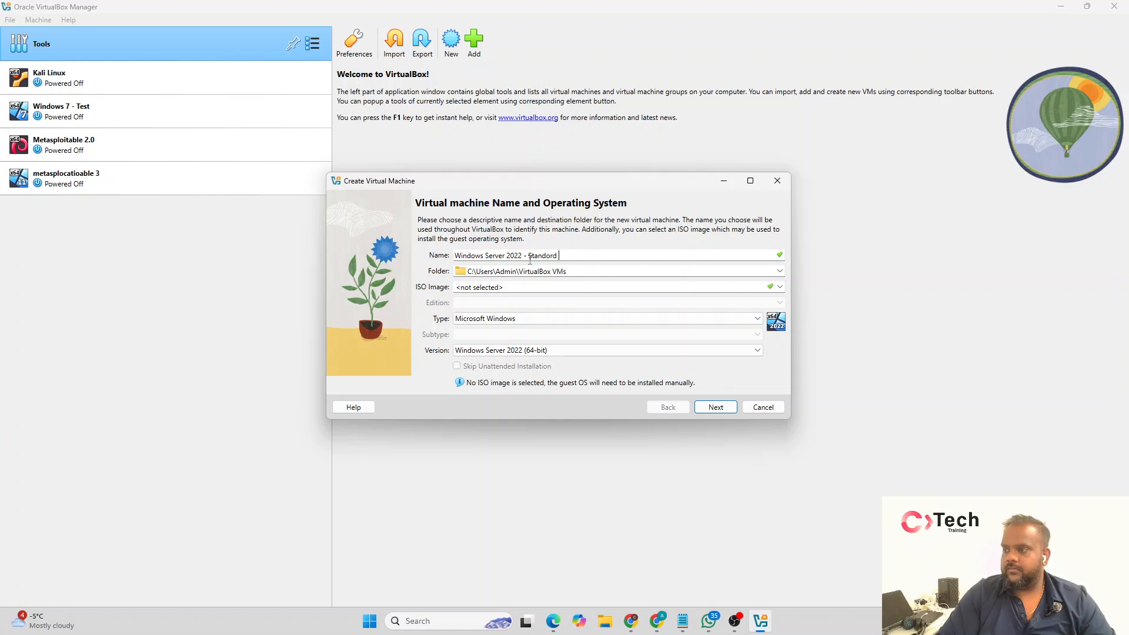
{"action": "key", "text": "BackSpace"}
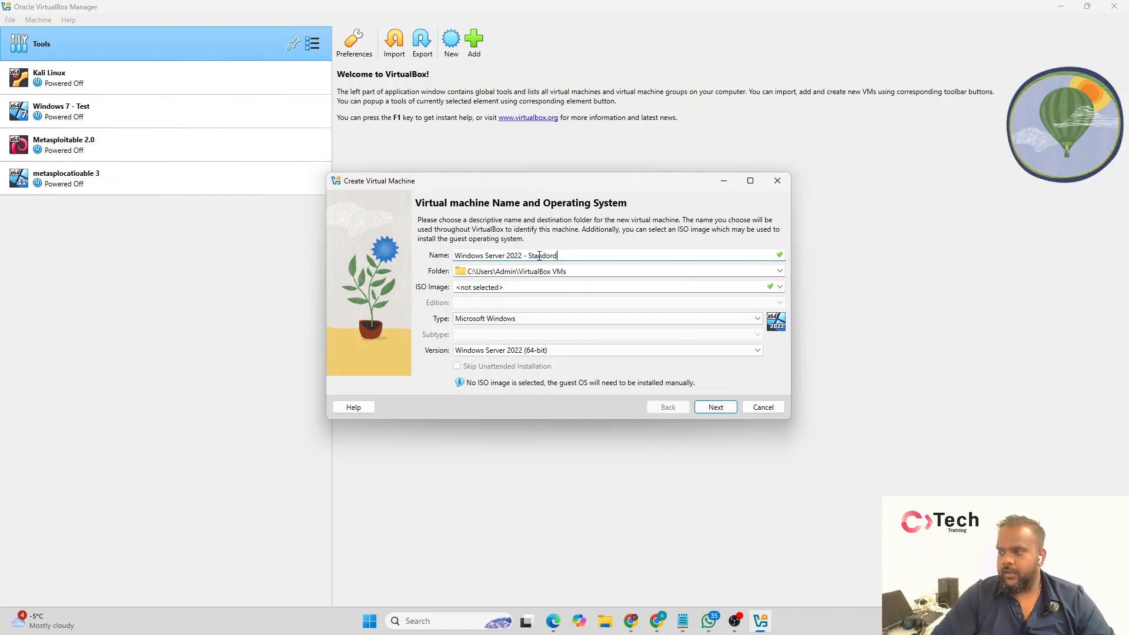
{"action": "double_click", "coordinate": [520, 179]}
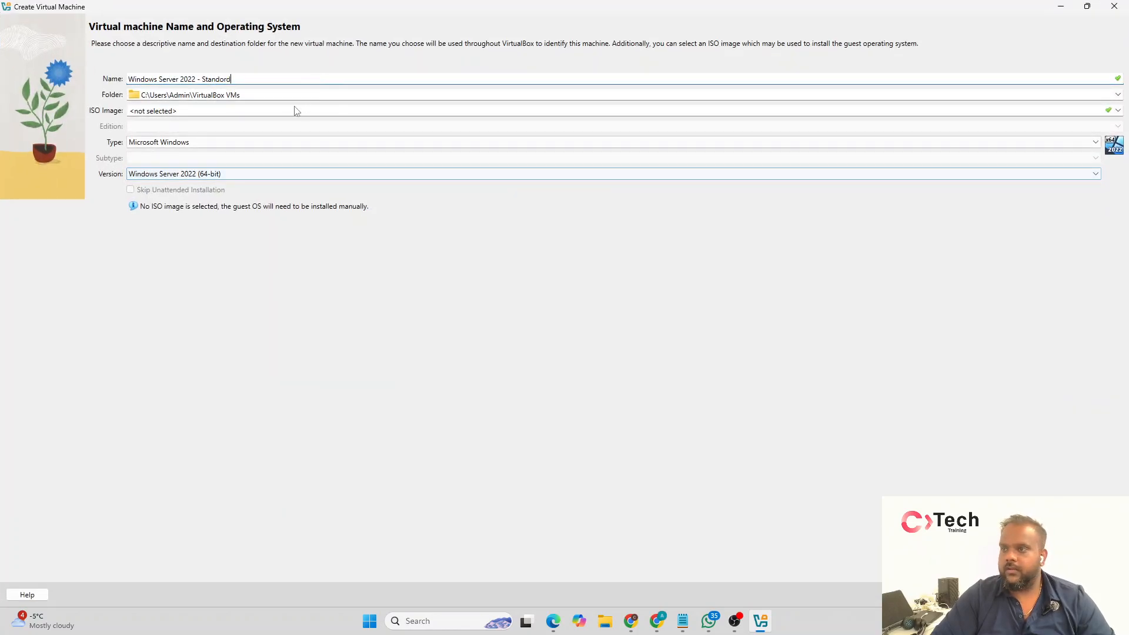
Step: Choose "Windows Server 2022 - standard.iso" from the Downloads folder as the virtual machine's ISO image
{"action": "left_click", "coordinate": [202, 111]}
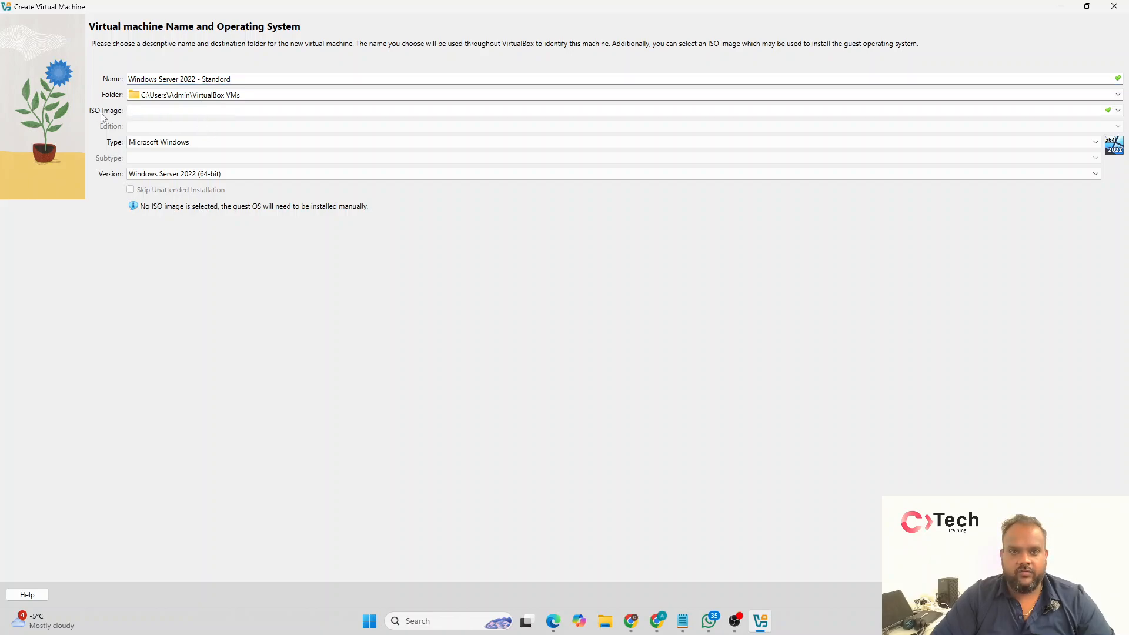
{"action": "left_click", "coordinate": [1118, 112]}
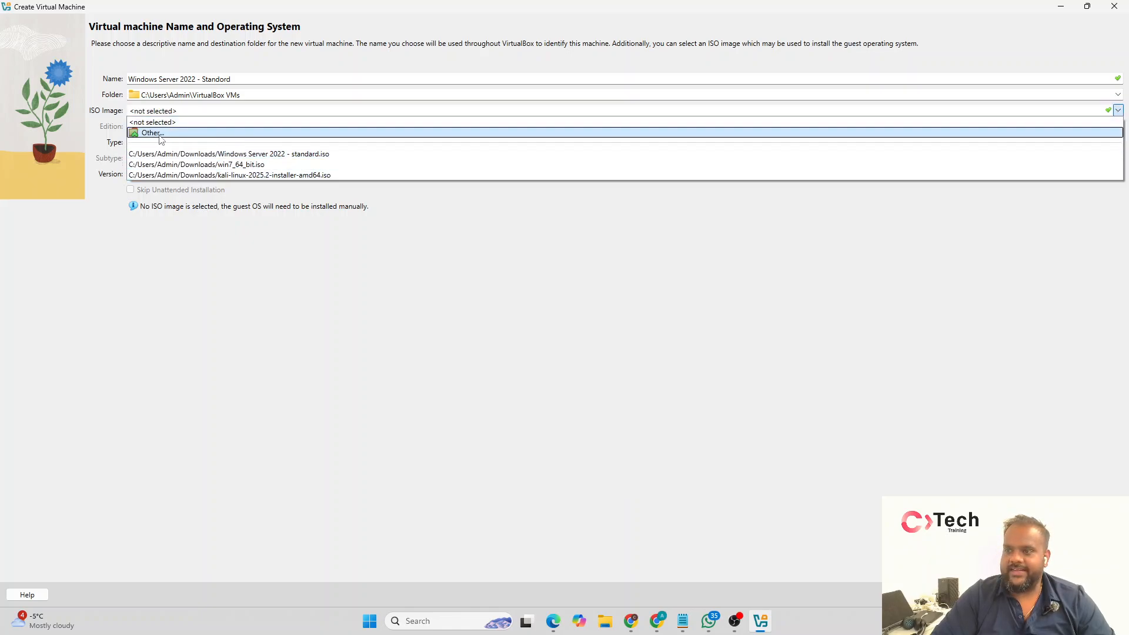
{"action": "left_click", "coordinate": [159, 134]}
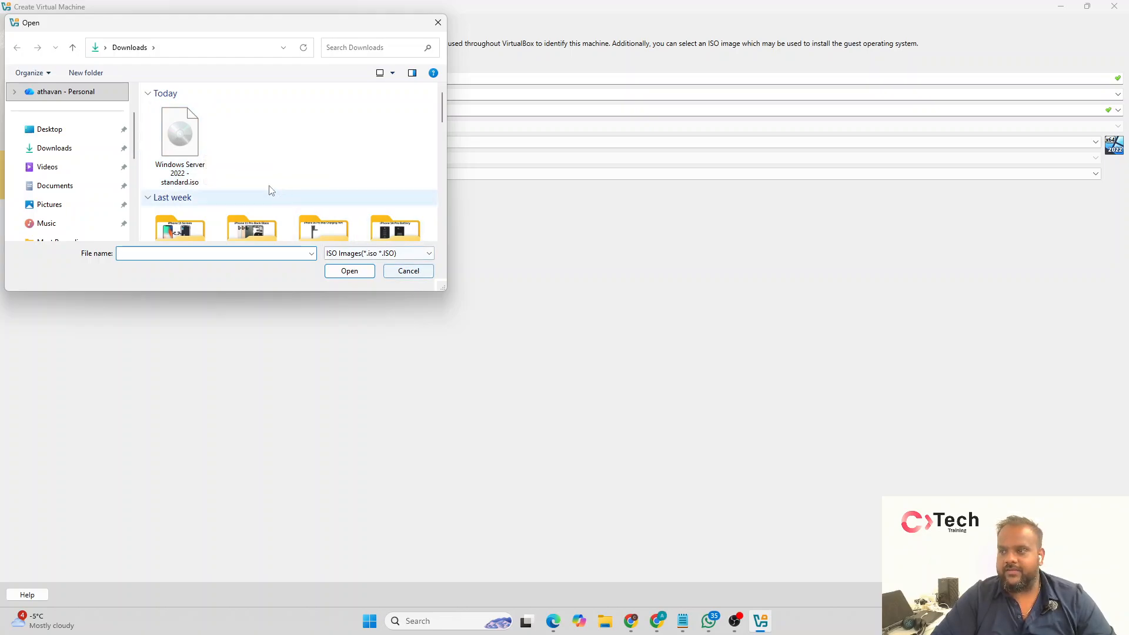
{"action": "left_click", "coordinate": [194, 154]}
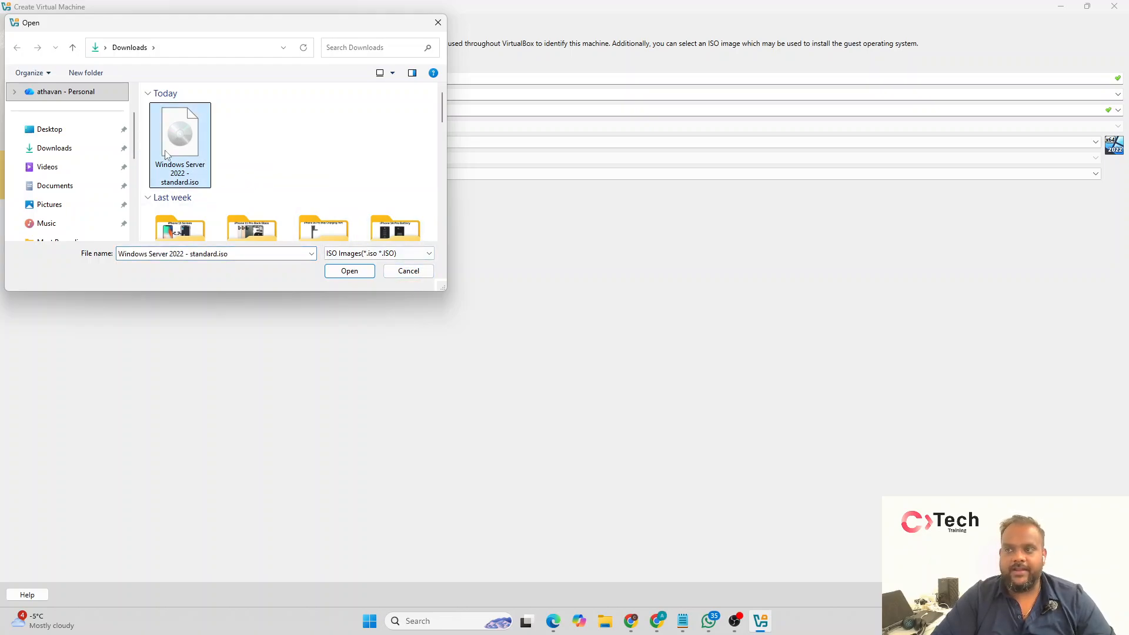
{"action": "double_click", "coordinate": [198, 175]}
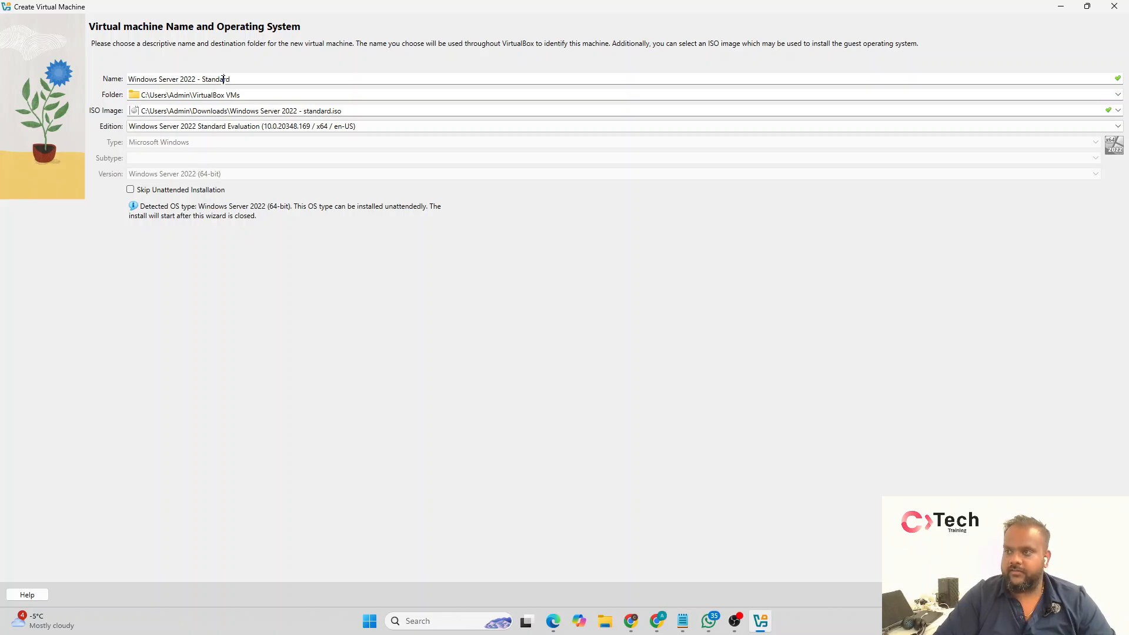
{"action": "left_click", "coordinate": [222, 79]}
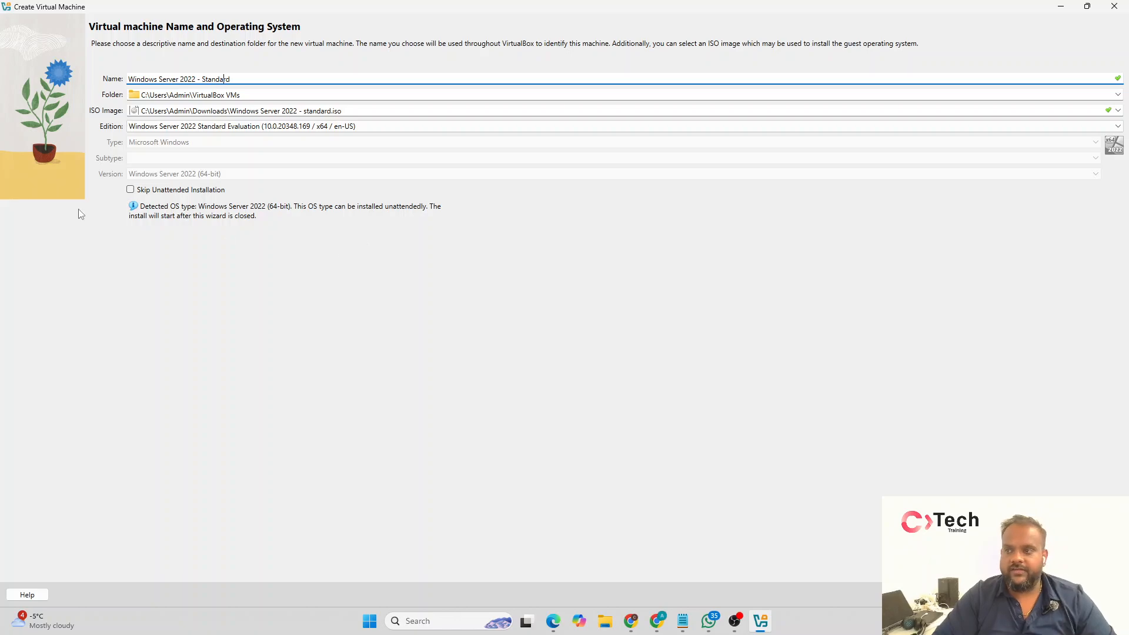
Step: Enable Skip Unattended Installation and restore the creation wizard to a resized, smaller window
{"action": "left_click", "coordinate": [130, 190]}
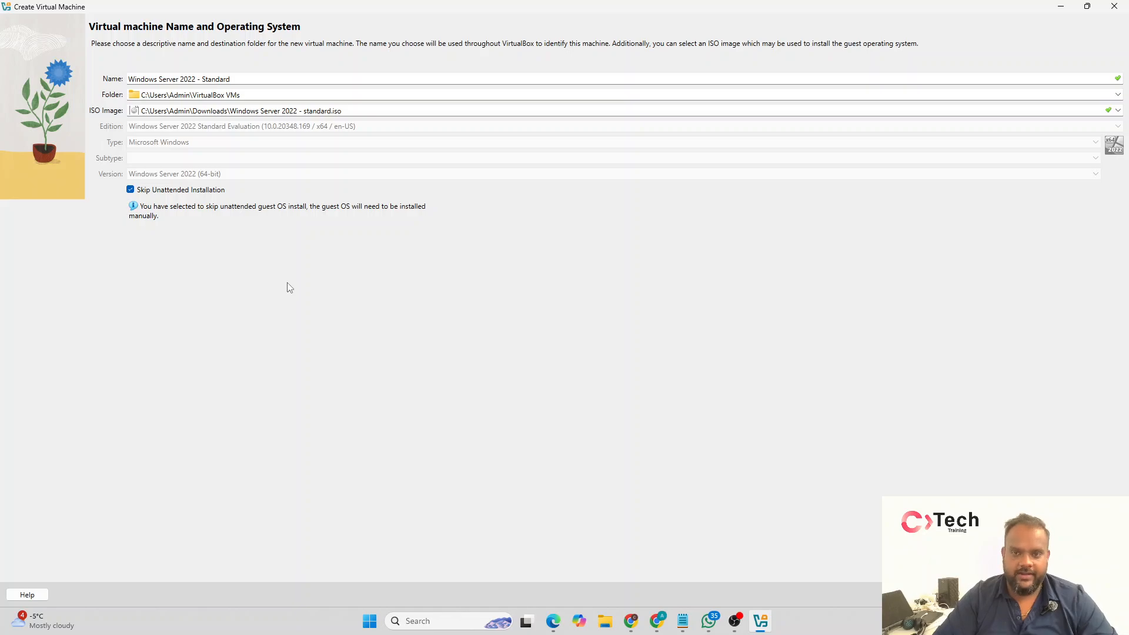
{"action": "left_click_drag", "start_coordinate": [340, 7], "coordinate": [356, 124]}
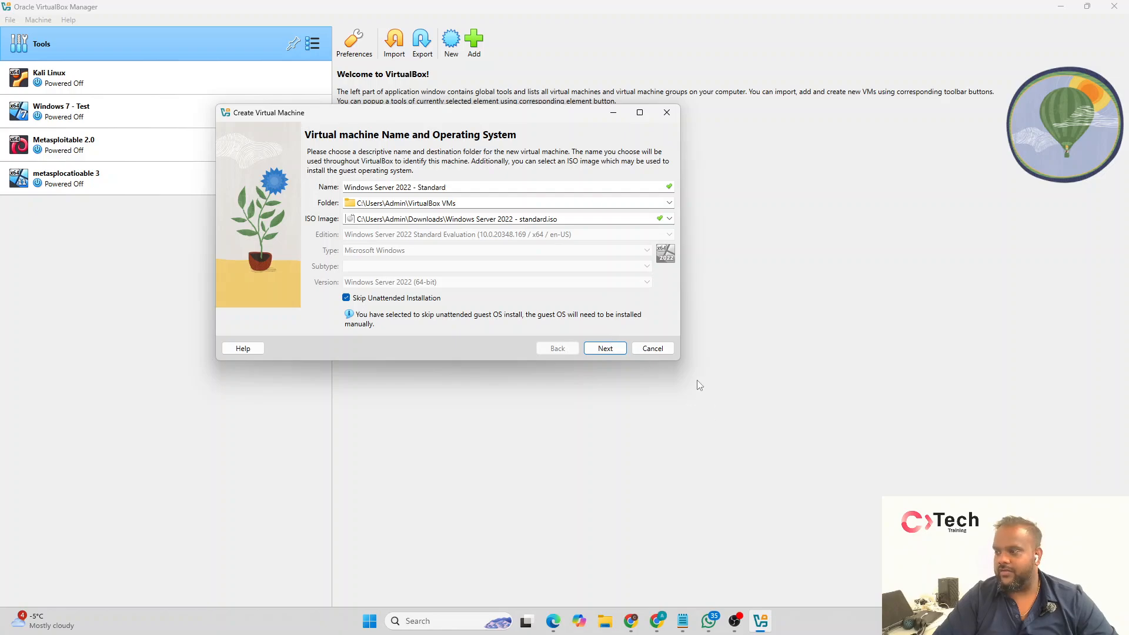
{"action": "left_click_drag", "start_coordinate": [682, 363], "coordinate": [839, 456]}
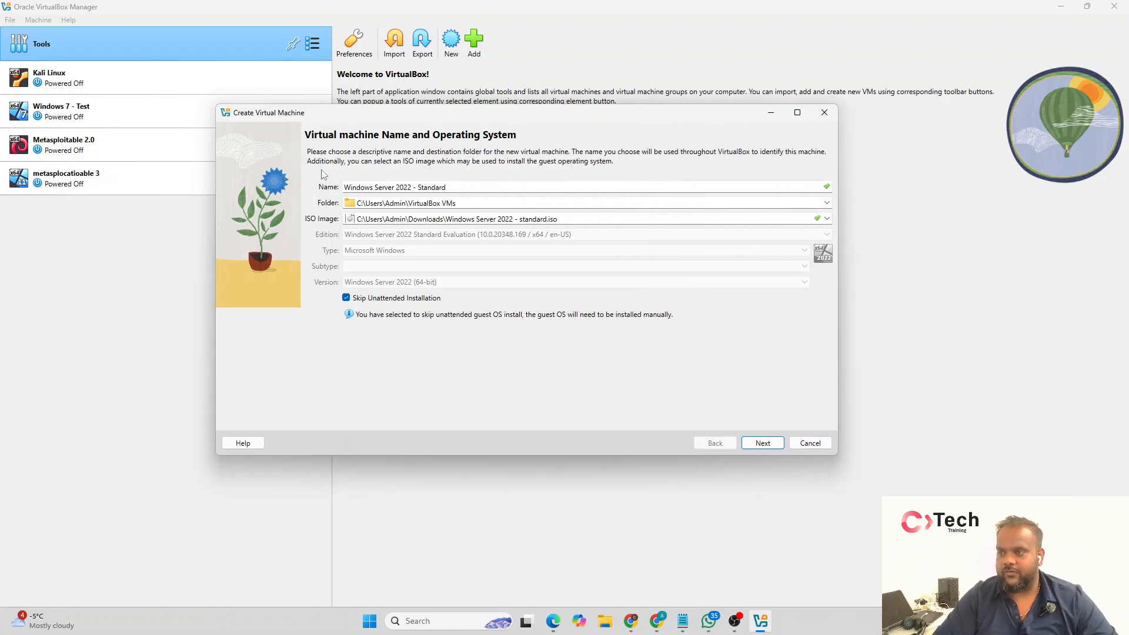
{"action": "left_click_drag", "start_coordinate": [320, 118], "coordinate": [285, 110]}
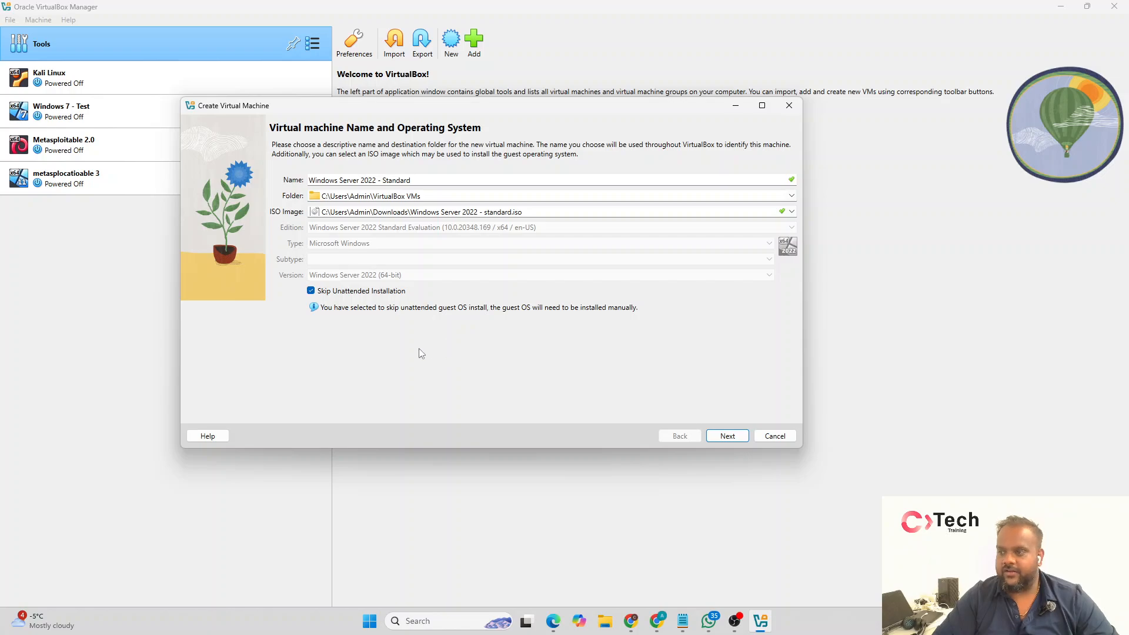
Step: Assign 2 processors to the new virtual machine in its hardware settings
{"action": "left_click", "coordinate": [729, 436]}
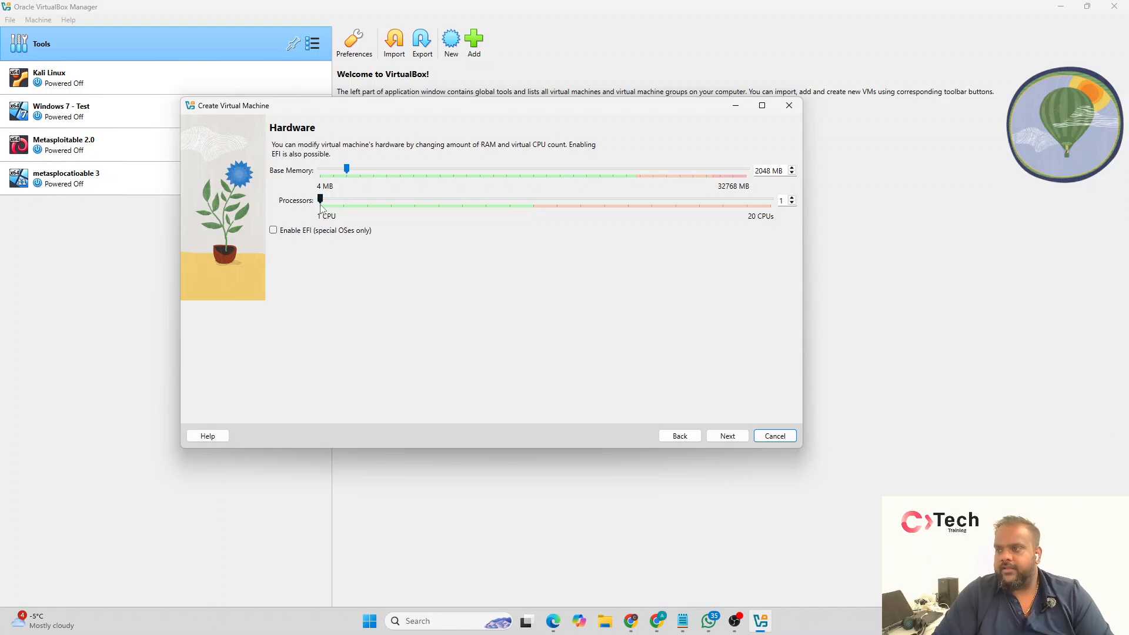
{"action": "left_click_drag", "start_coordinate": [321, 203], "coordinate": [341, 210]}
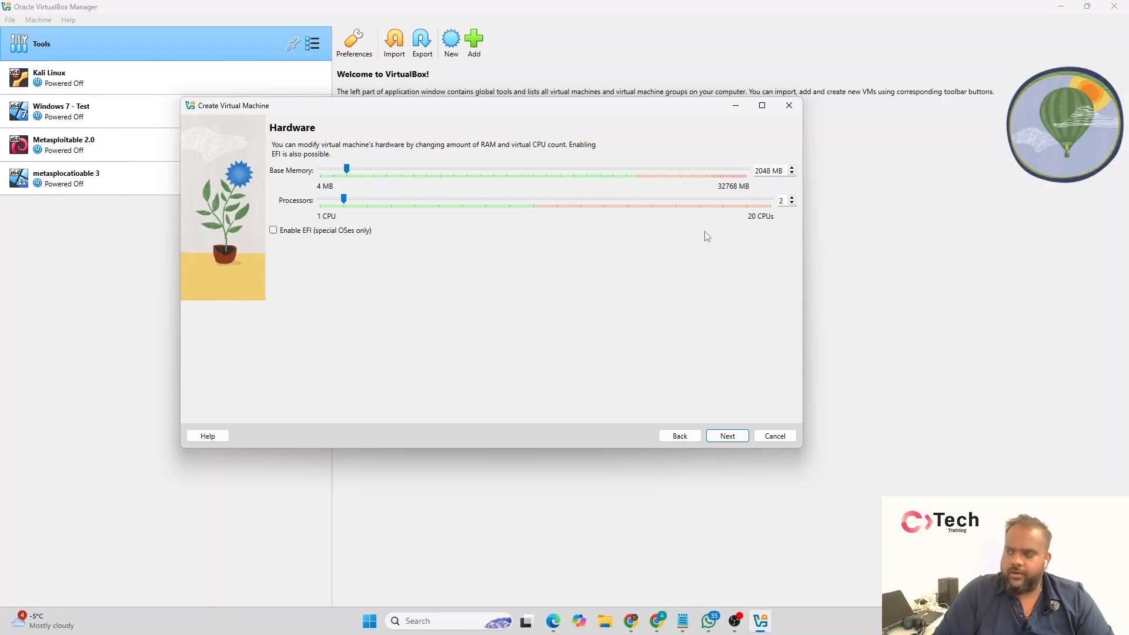
{"action": "left_click", "coordinate": [728, 435]}
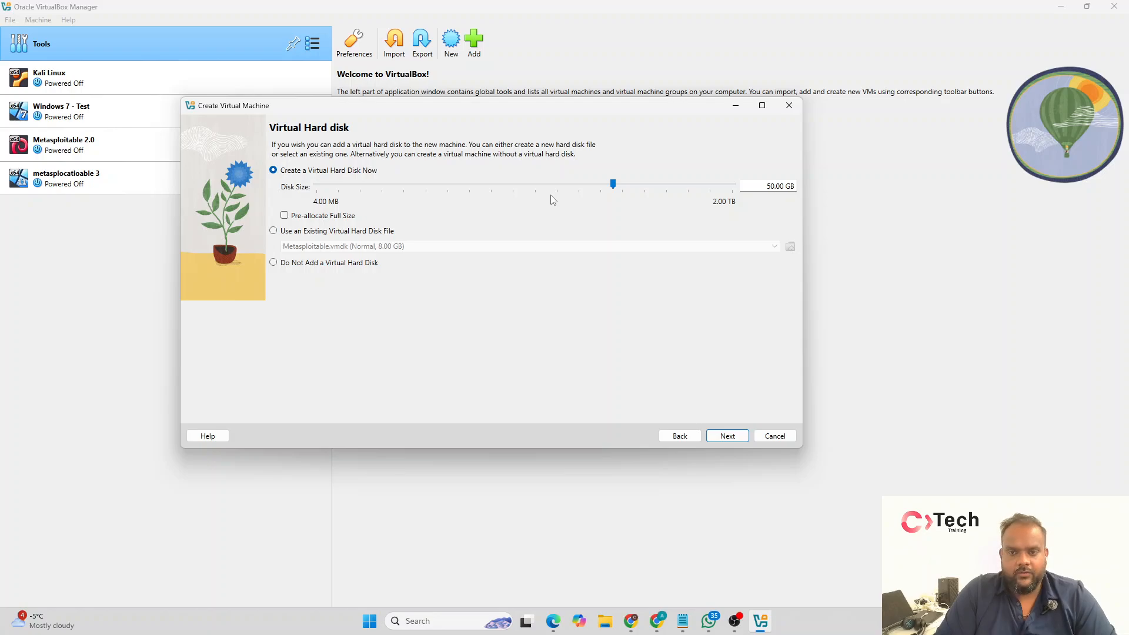
Step: Set the new virtual hard disk's size to 80 GB and finish creating the virtual machine
{"action": "left_click_drag", "start_coordinate": [767, 186], "coordinate": [791, 186]}
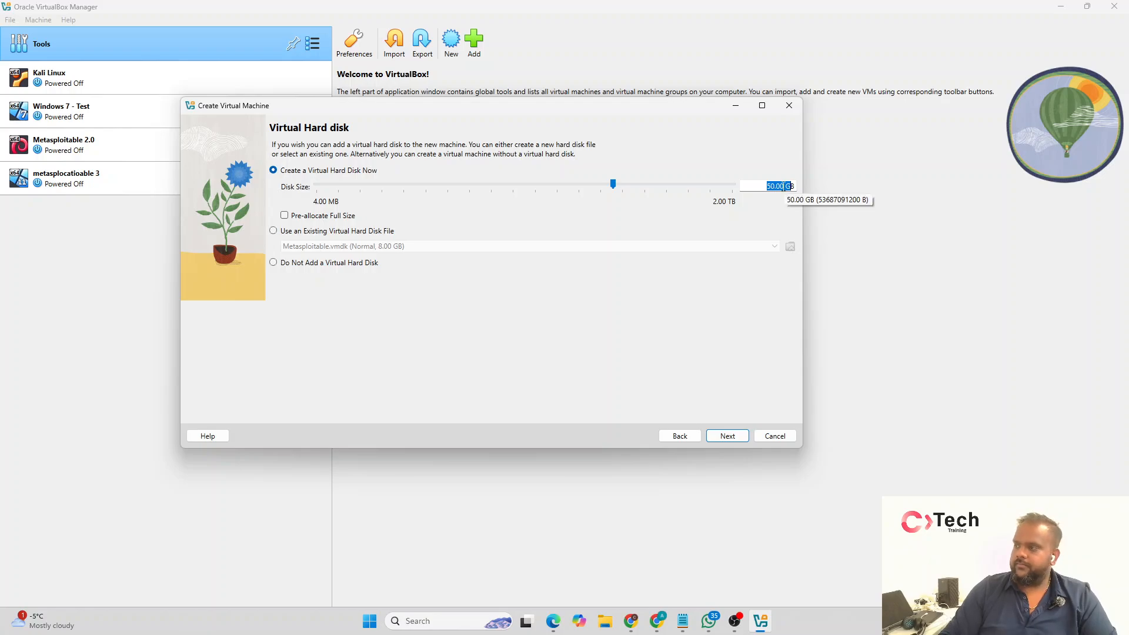
{"action": "left_click", "coordinate": [784, 186]}
{"action": "key", "text": "BackSpace"}
{"action": "key", "text": "BackSpace"}
{"action": "type", "text": "80"}
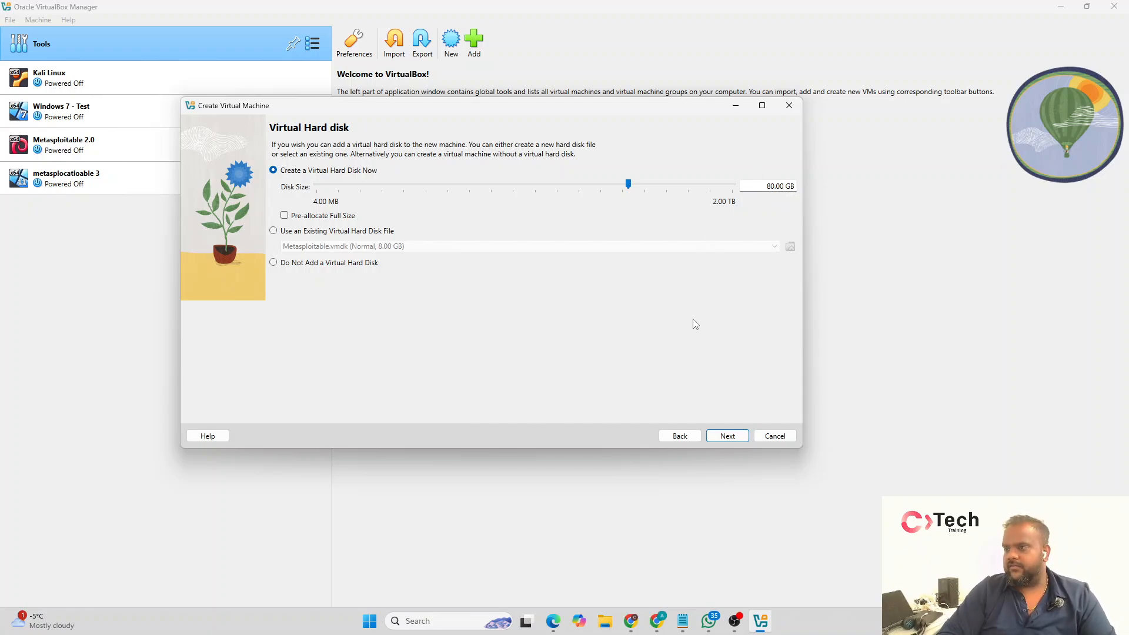
{"action": "left_click", "coordinate": [727, 438]}
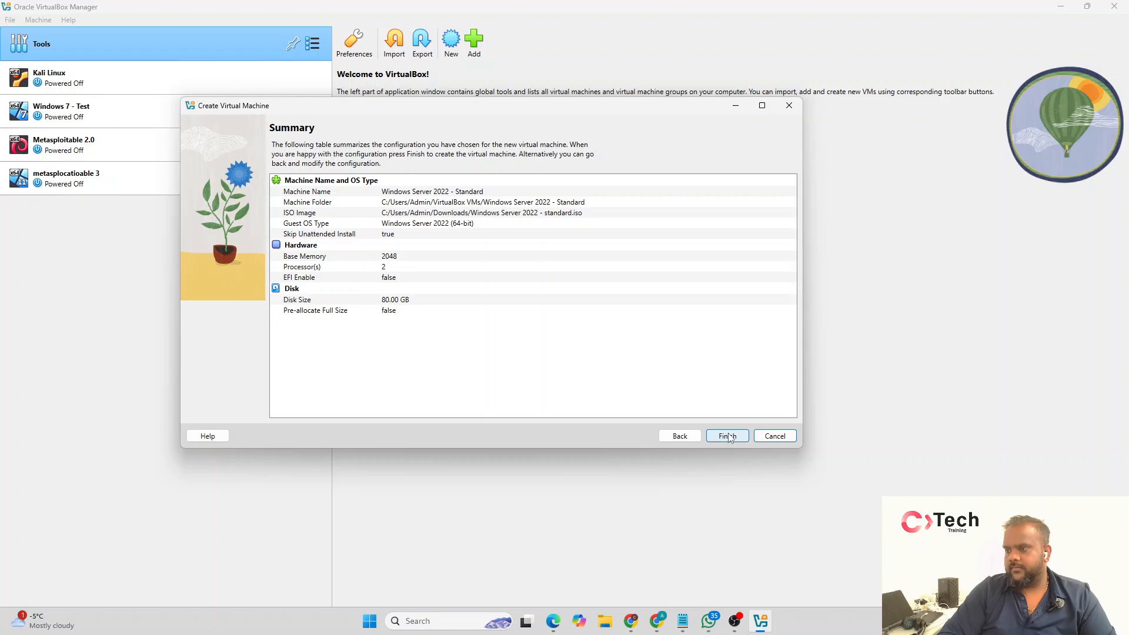
{"action": "left_click", "coordinate": [728, 437]}
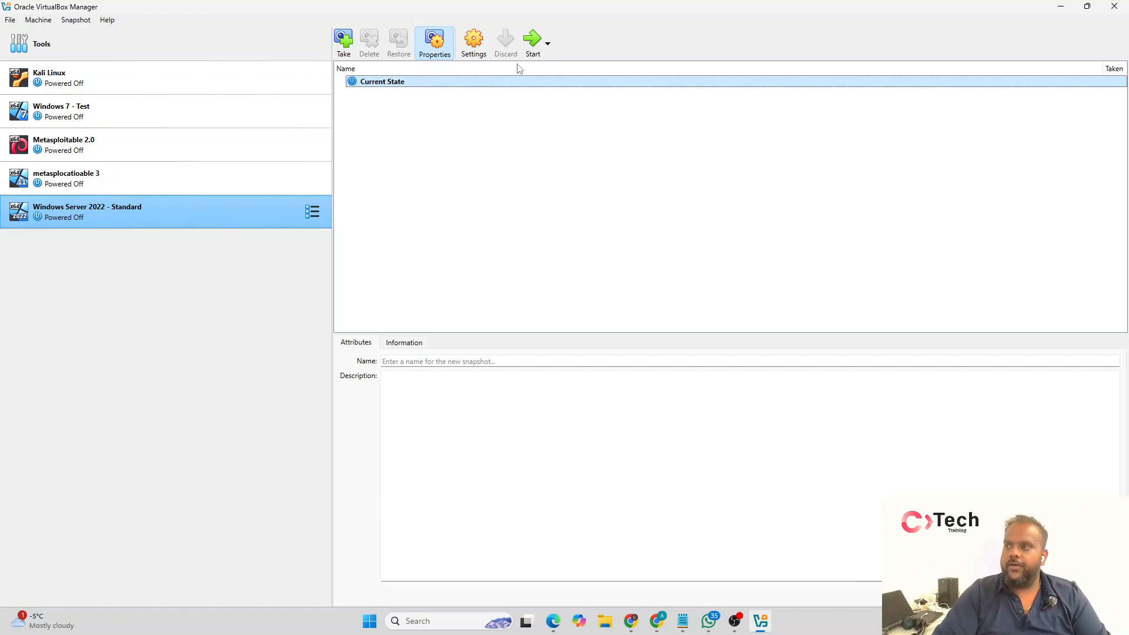
Step: Start the Windows Server 2022 - Standard virtual machine, dismiss its notifications and maximize its window
{"action": "left_click", "coordinate": [531, 46]}
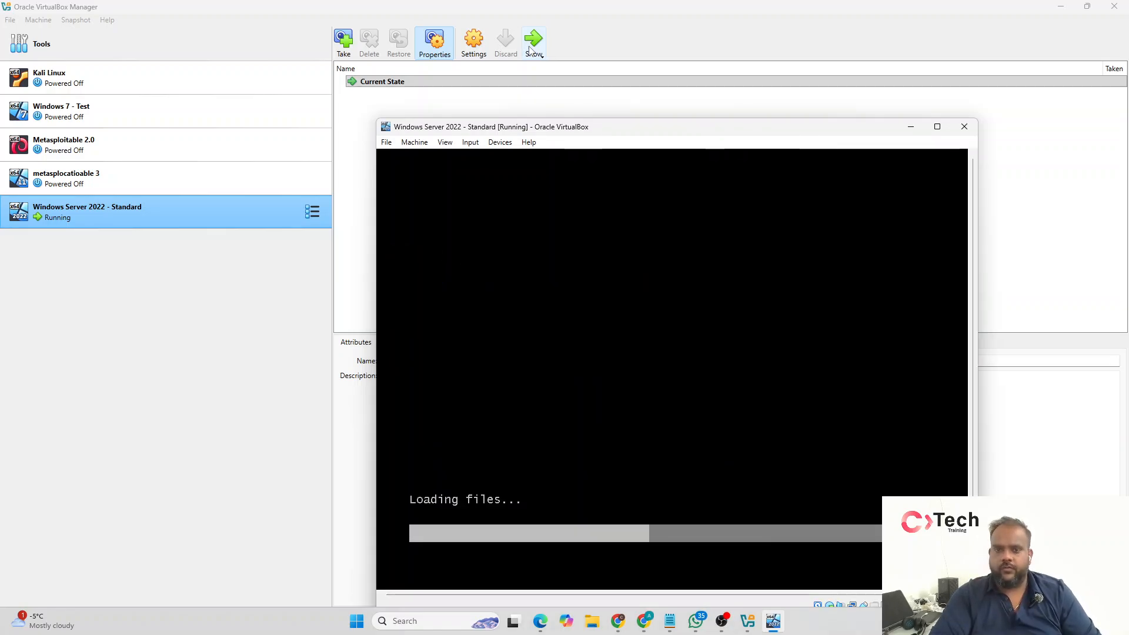
{"action": "left_click_drag", "start_coordinate": [532, 129], "coordinate": [334, 59]}
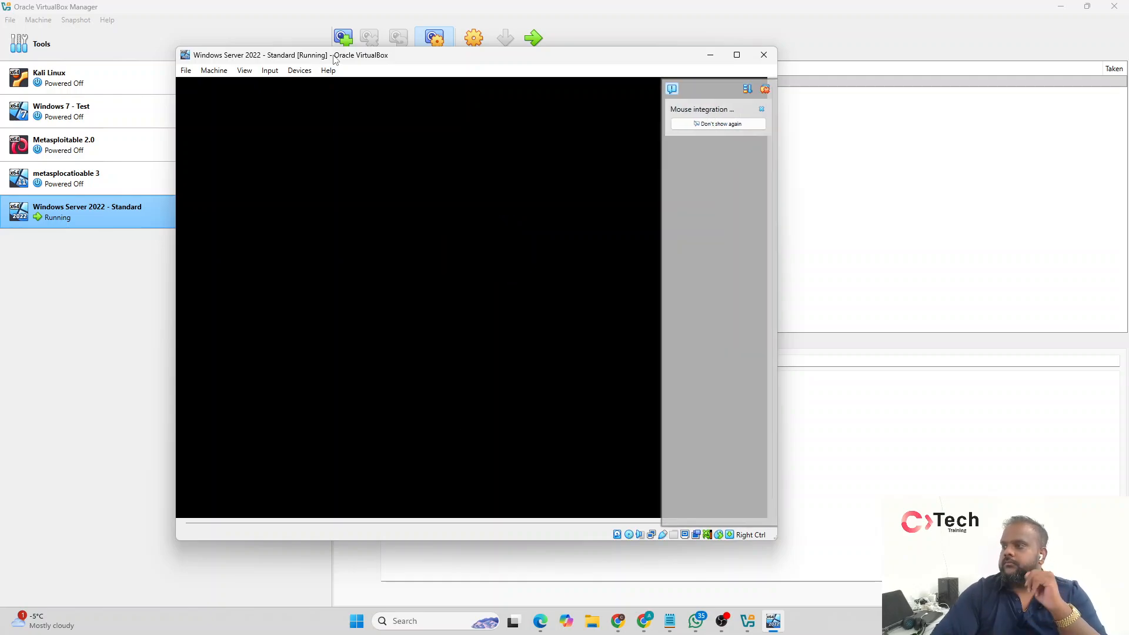
{"action": "left_click", "coordinate": [765, 88]}
{"action": "left_click", "coordinate": [737, 54]}
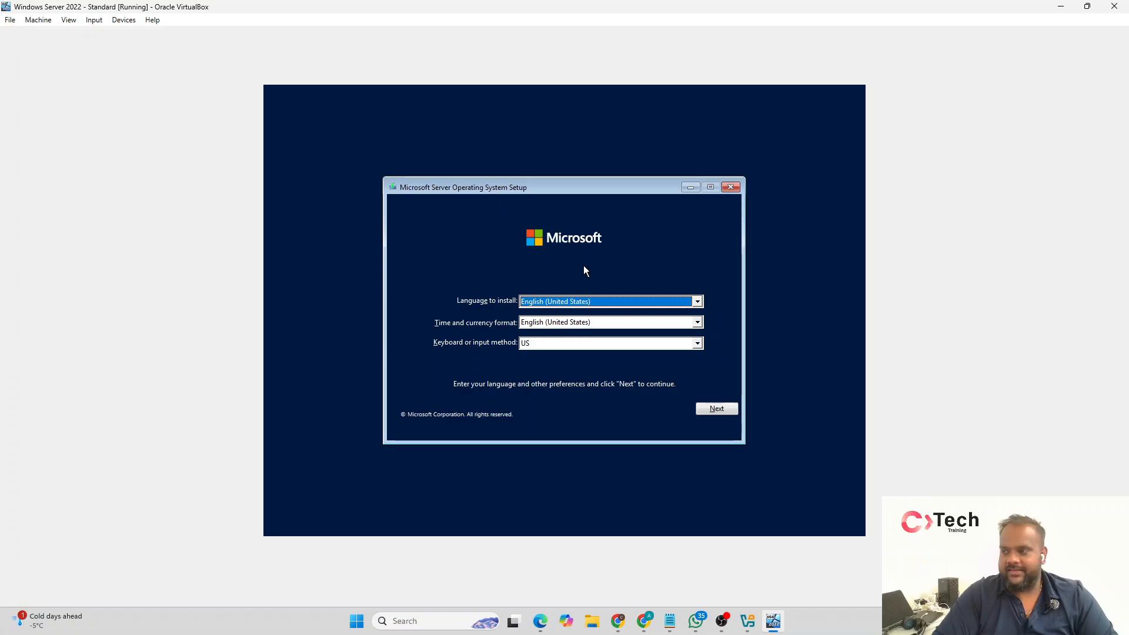
Step: Set the setup's time and currency format to English (Canada), keep the other language preferences and start the installation
{"action": "left_click", "coordinate": [608, 304]}
{"action": "left_click", "coordinate": [608, 316]}
{"action": "left_click", "coordinate": [610, 321]}
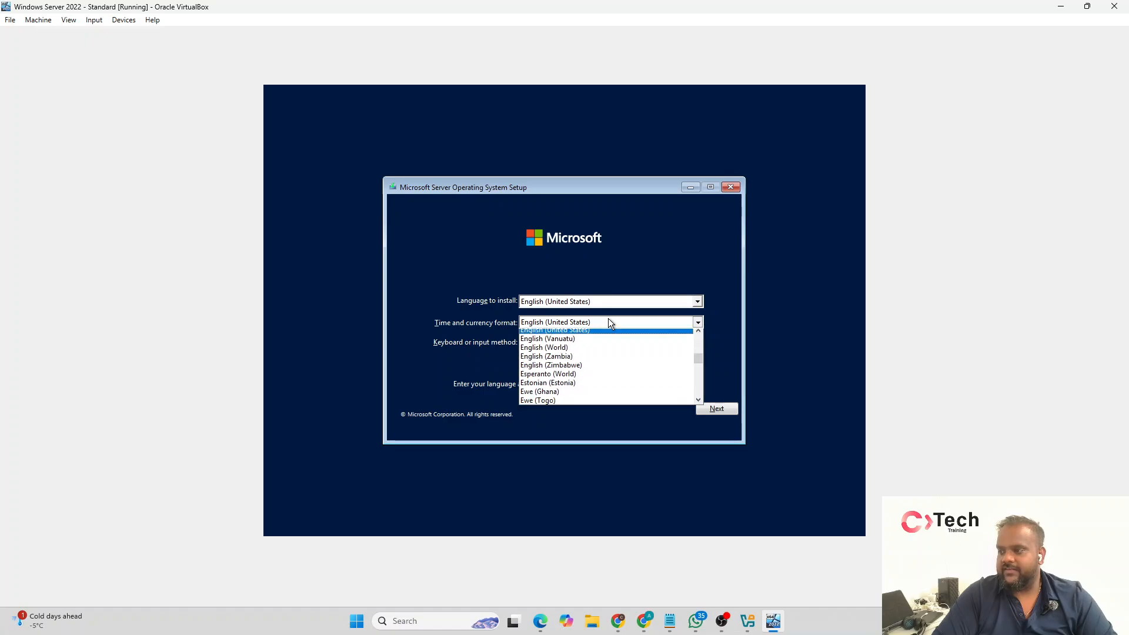
{"action": "scroll", "coordinate": [609, 329], "scroll_direction": "up", "scroll_amount": 2}
{"action": "scroll", "coordinate": [609, 341], "scroll_direction": "up", "scroll_amount": 8}
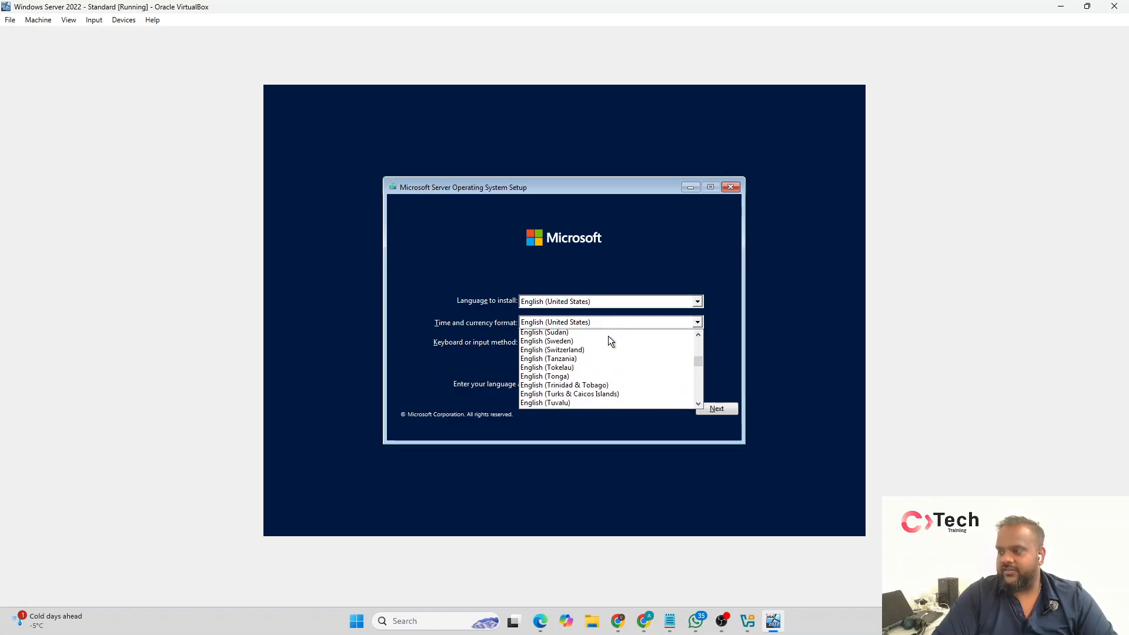
{"action": "scroll", "coordinate": [612, 362], "scroll_direction": "up", "scroll_amount": 15}
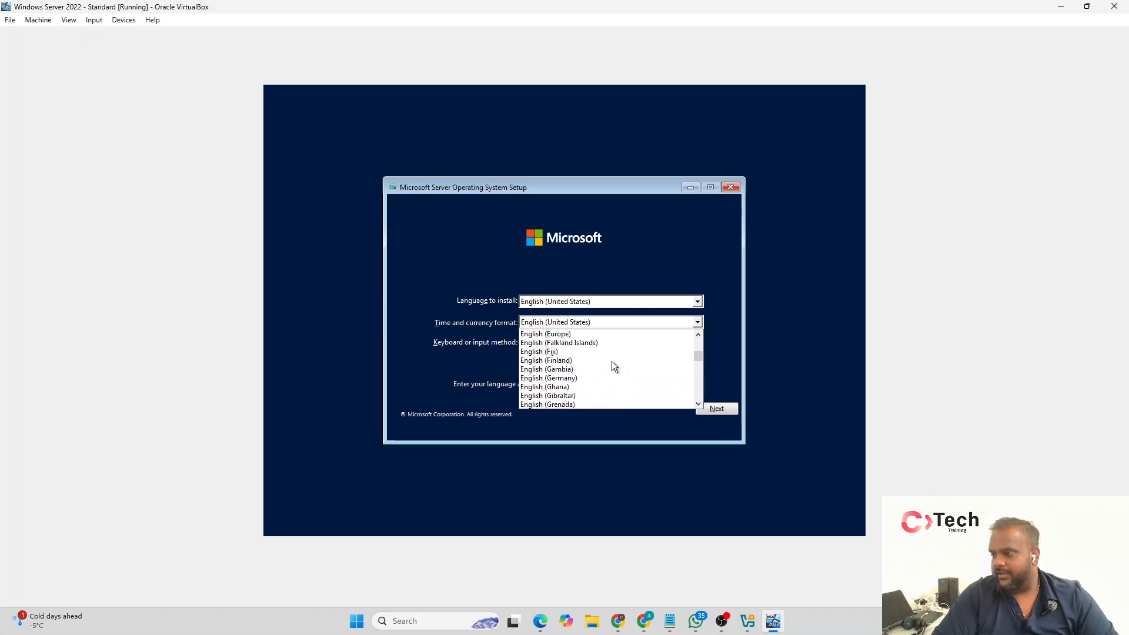
{"action": "scroll", "coordinate": [612, 363], "scroll_direction": "up", "scroll_amount": 5}
{"action": "left_click", "coordinate": [612, 368]}
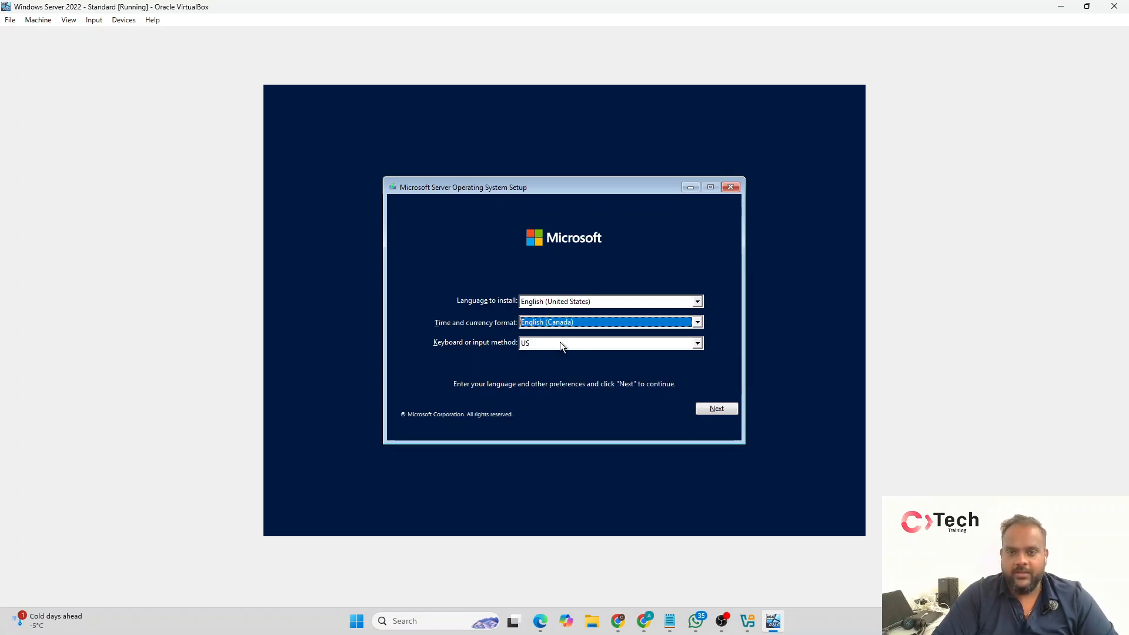
{"action": "left_click", "coordinate": [705, 411]}
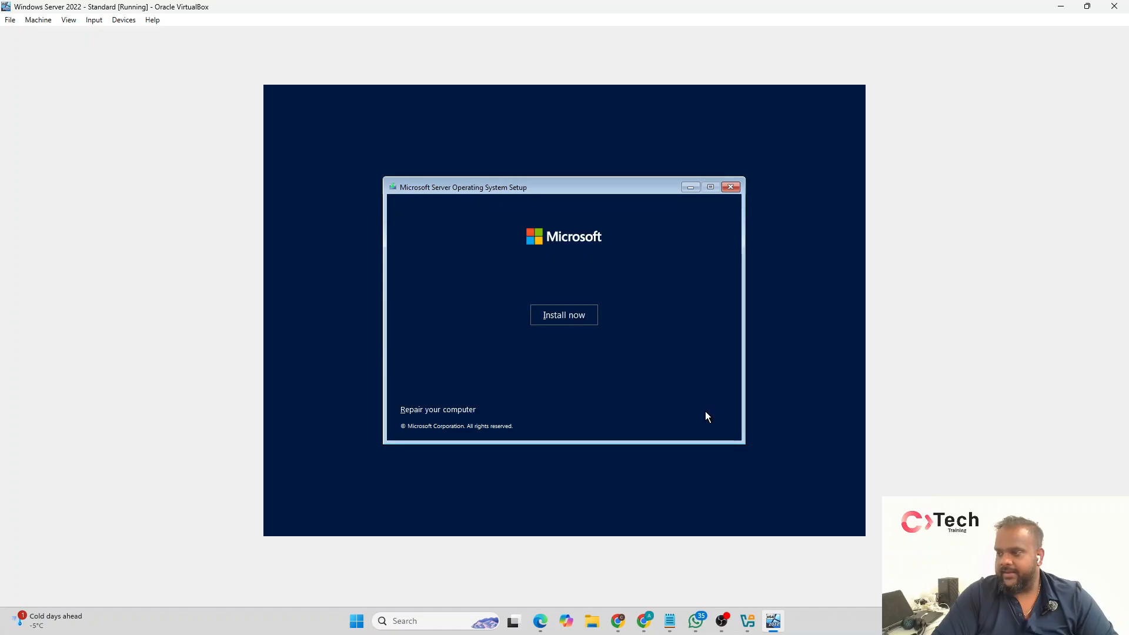
{"action": "left_click", "coordinate": [563, 318]}
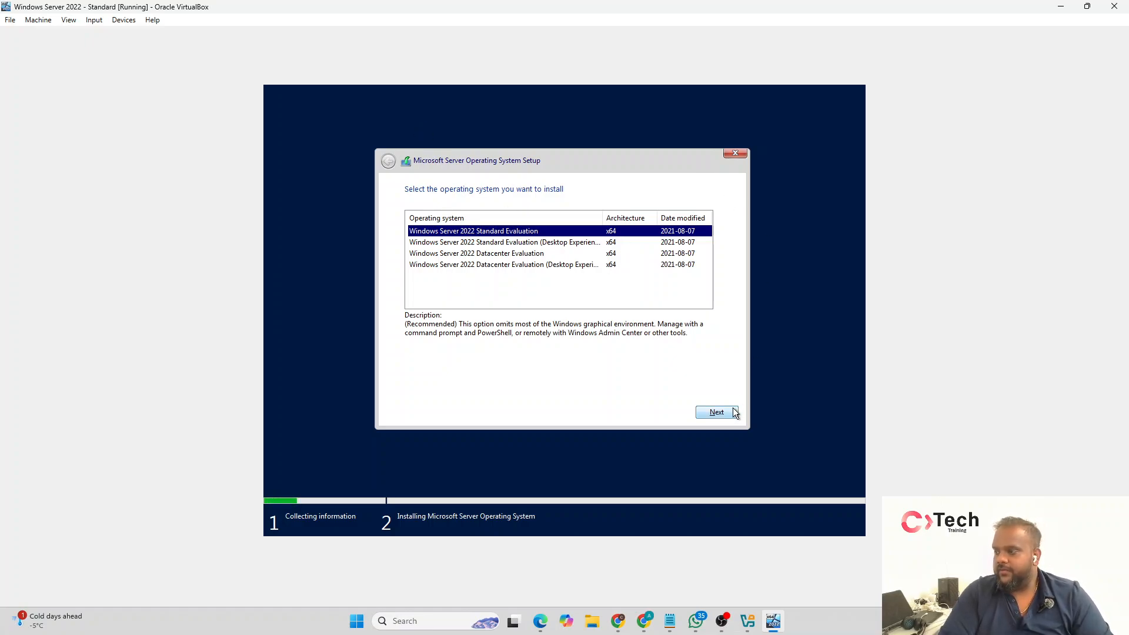
Step: Choose Windows Server 2022 Standard Evaluation (Desktop Experience) as the operating system to install, widening the name column to read the full edition names
{"action": "left_click_drag", "start_coordinate": [602, 220], "coordinate": [657, 224]}
{"action": "left_click_drag", "start_coordinate": [618, 301], "coordinate": [675, 311]}
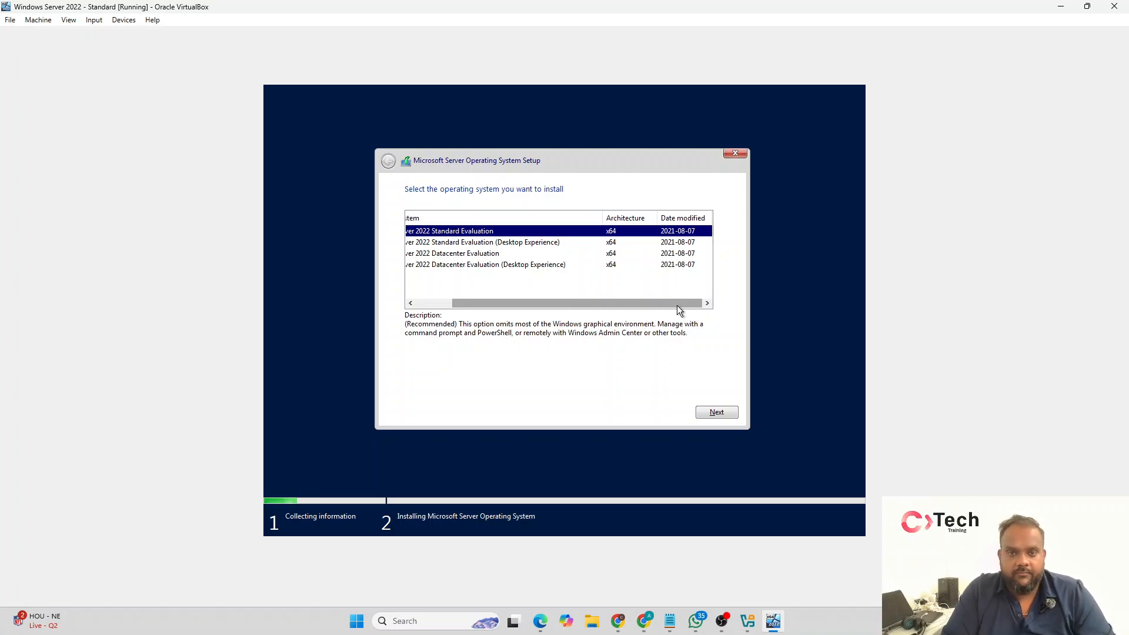
{"action": "scroll", "coordinate": [678, 306], "scroll_direction": "left", "scroll_amount": 3}
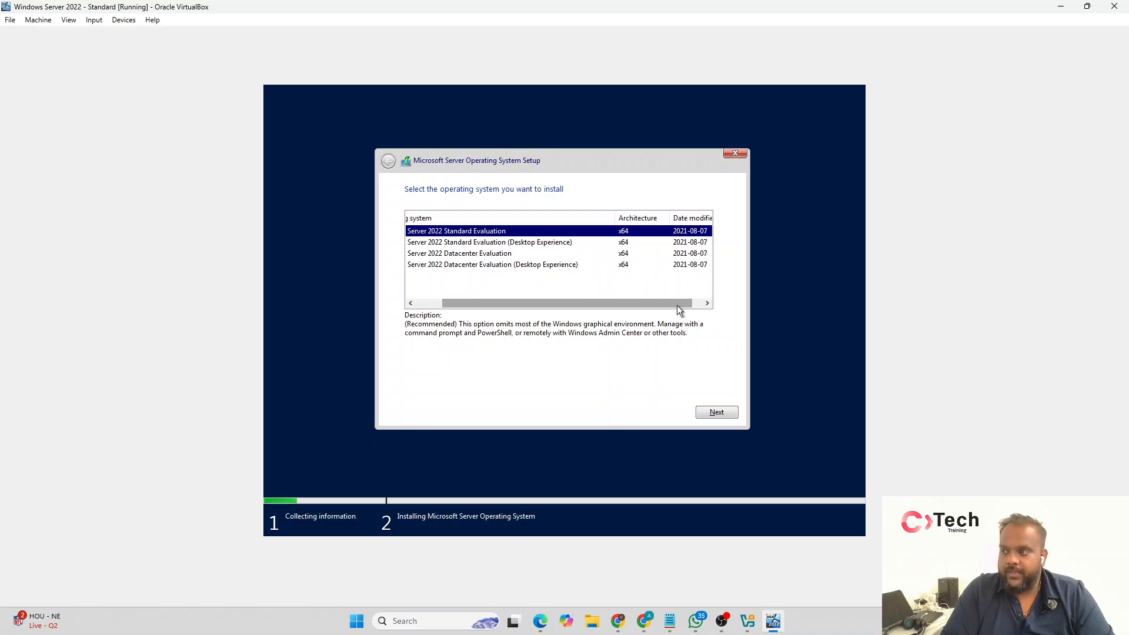
{"action": "scroll", "coordinate": [677, 309], "scroll_direction": "right", "scroll_amount": 3}
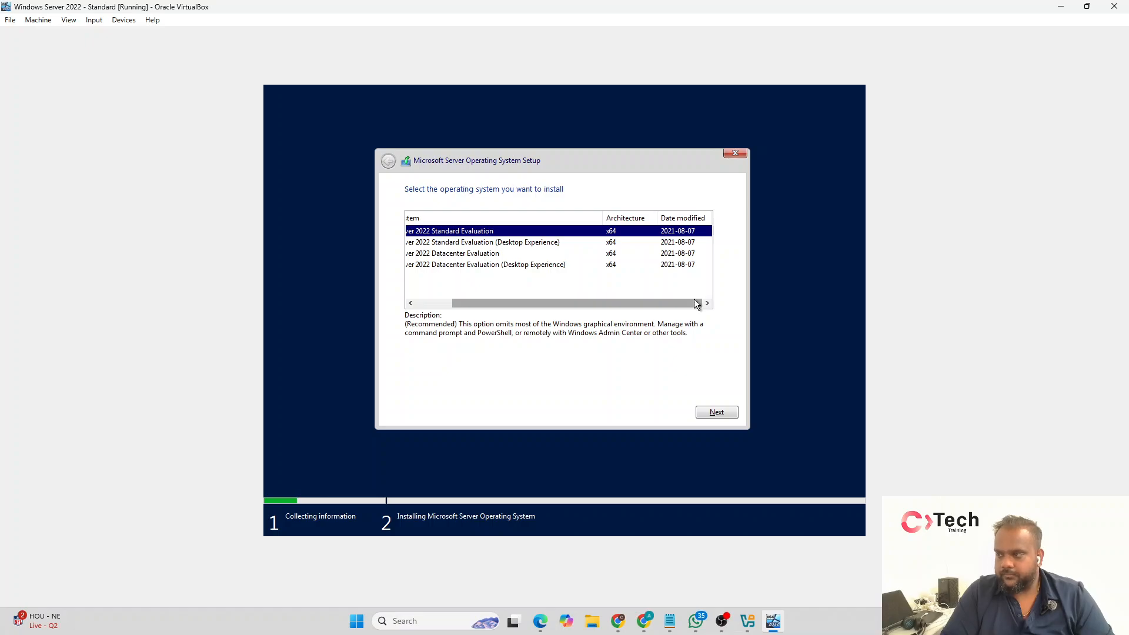
{"action": "left_click_drag", "start_coordinate": [697, 304], "coordinate": [607, 327]}
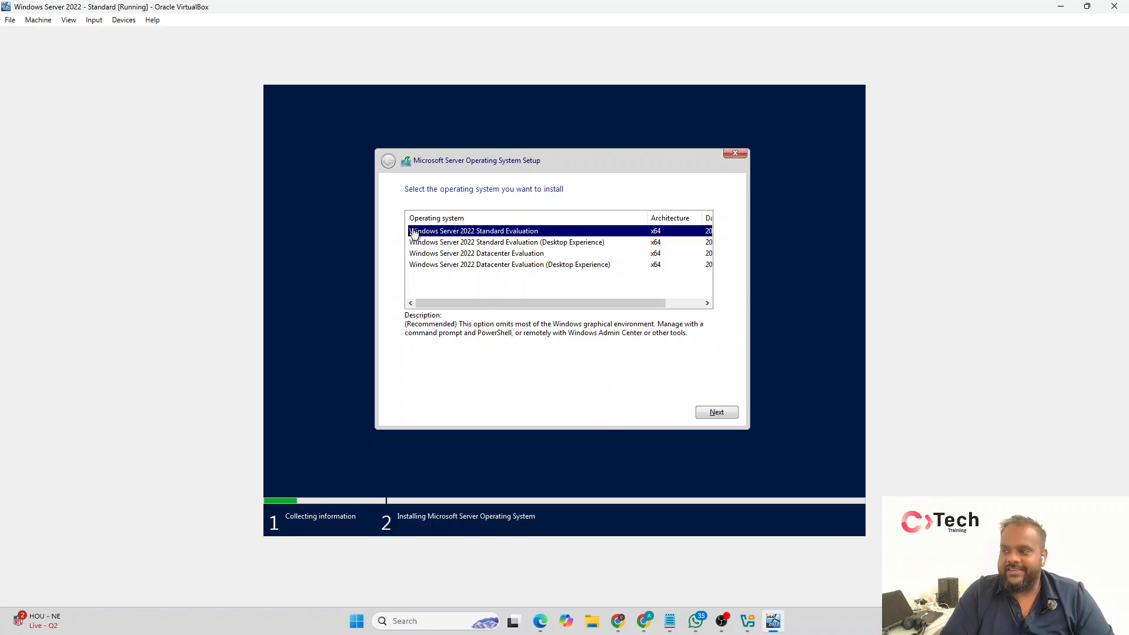
{"action": "left_click", "coordinate": [540, 243]}
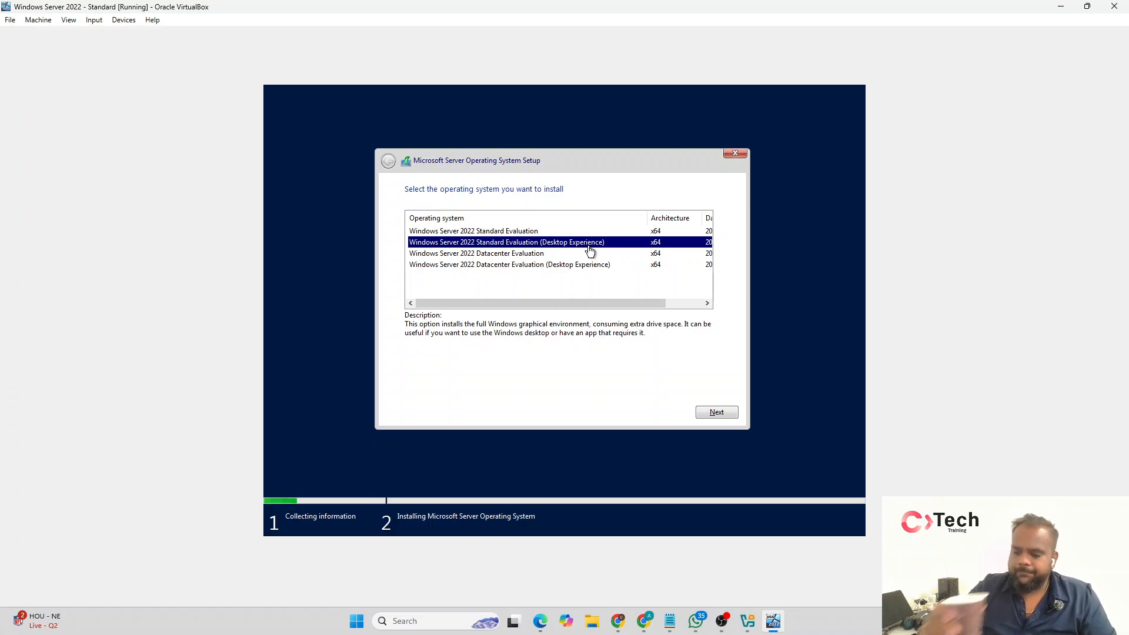
{"action": "left_click", "coordinate": [715, 411]}
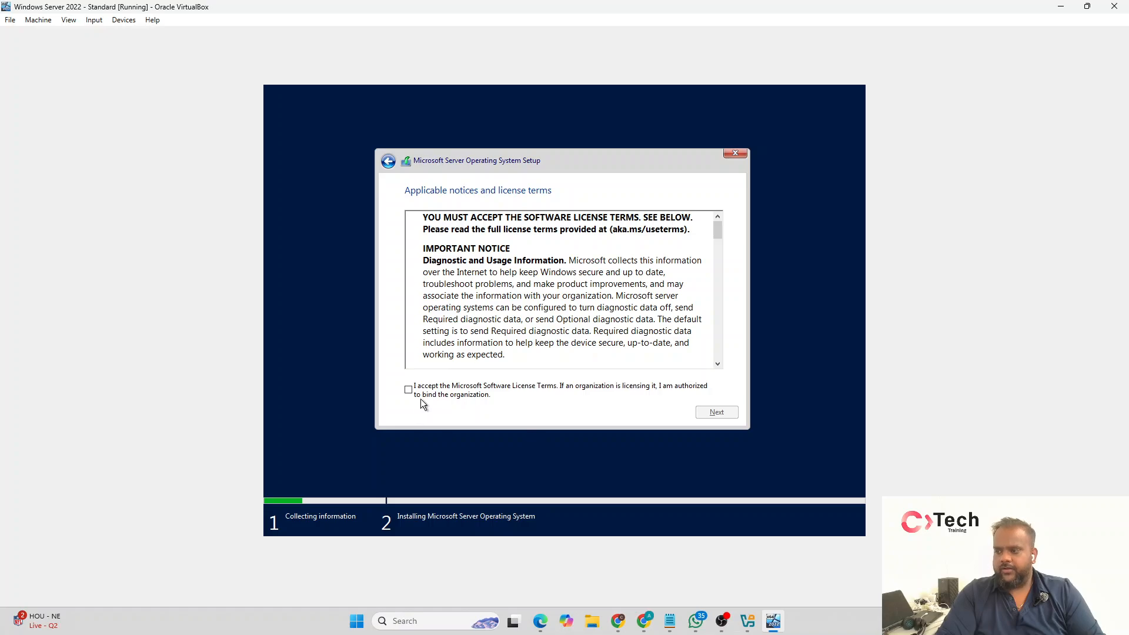
Step: Accept the license terms and start a custom installation on the unallocated space of Drive 0
{"action": "left_click", "coordinate": [421, 396]}
{"action": "left_click", "coordinate": [709, 413]}
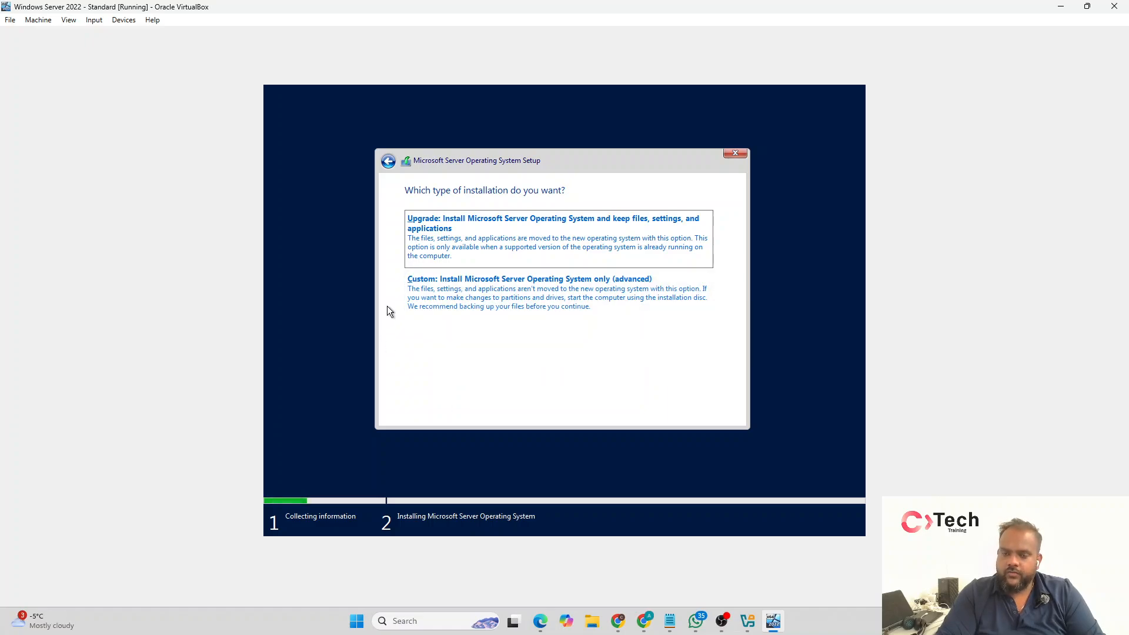
{"action": "left_click", "coordinate": [468, 285]}
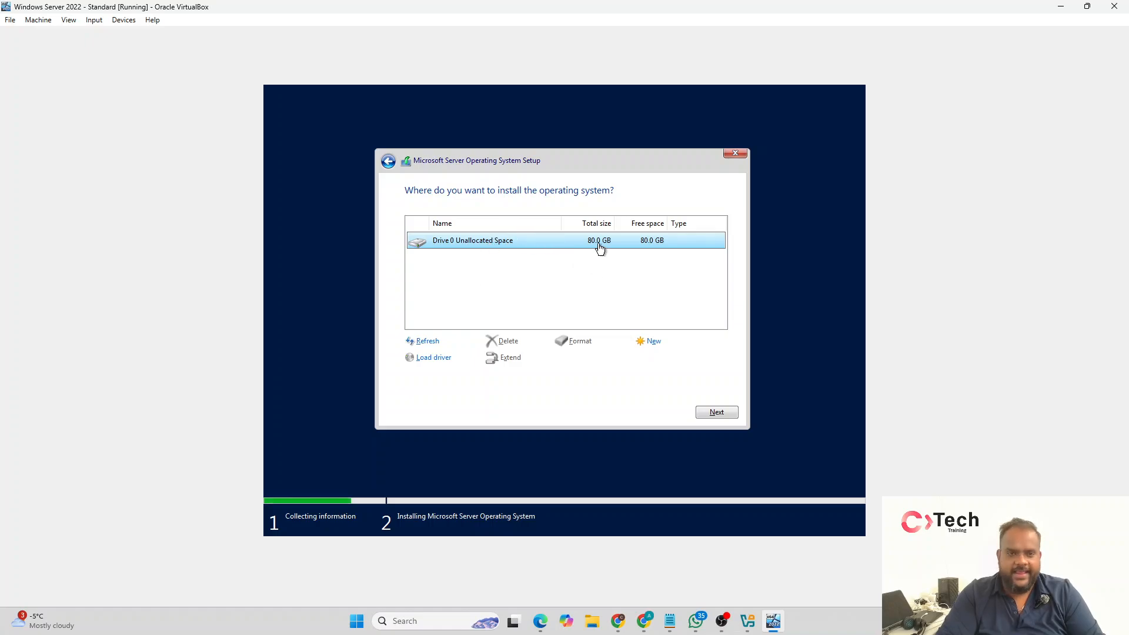
{"action": "left_click", "coordinate": [726, 415]}
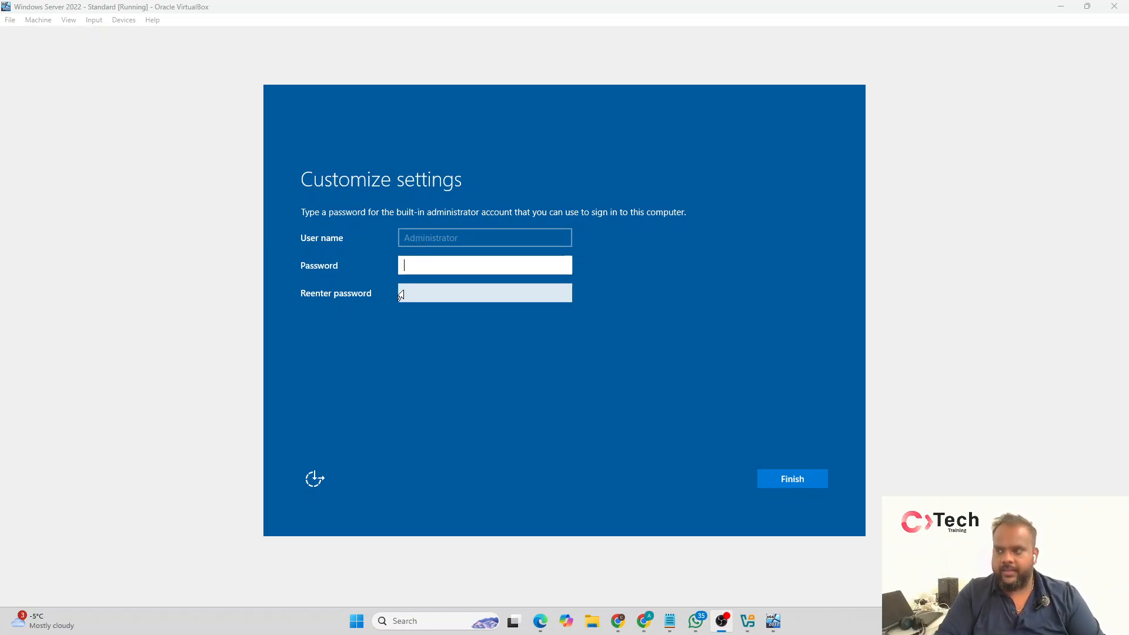
Step: Enter the password for the built-in Administrator account, correcting mistyped characters, and reveal it to check the entry
{"action": "left_click", "coordinate": [416, 265]}
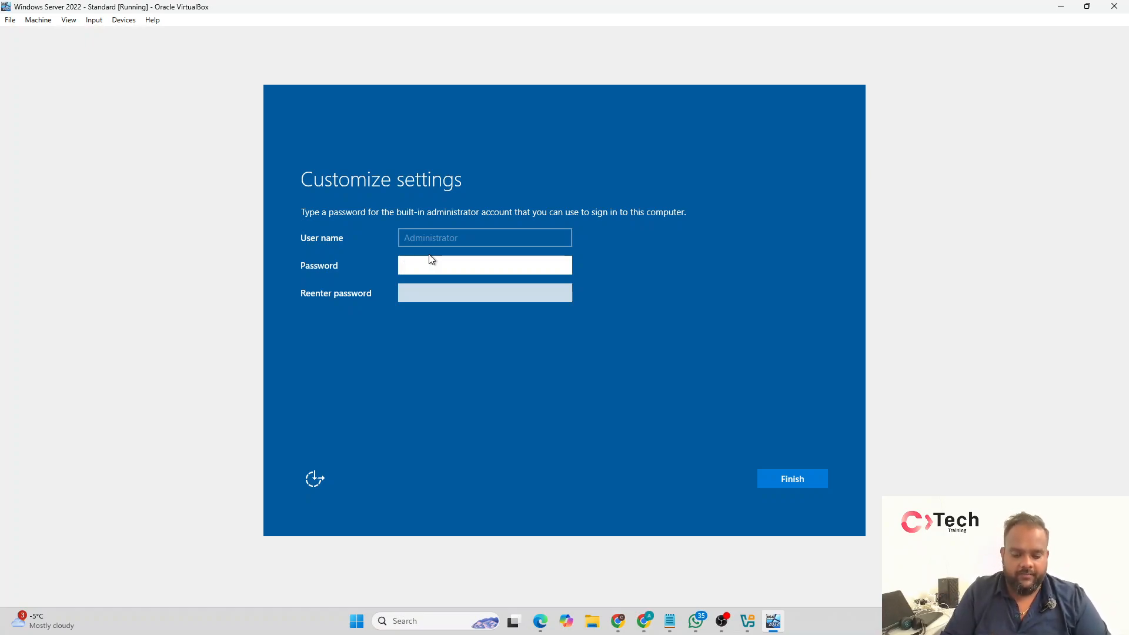
{"action": "type", "text": "•••••••"}
{"action": "key", "text": "BackSpace"}
{"action": "key", "text": "BackSpace"}
{"action": "key", "text": "BackSpace"}
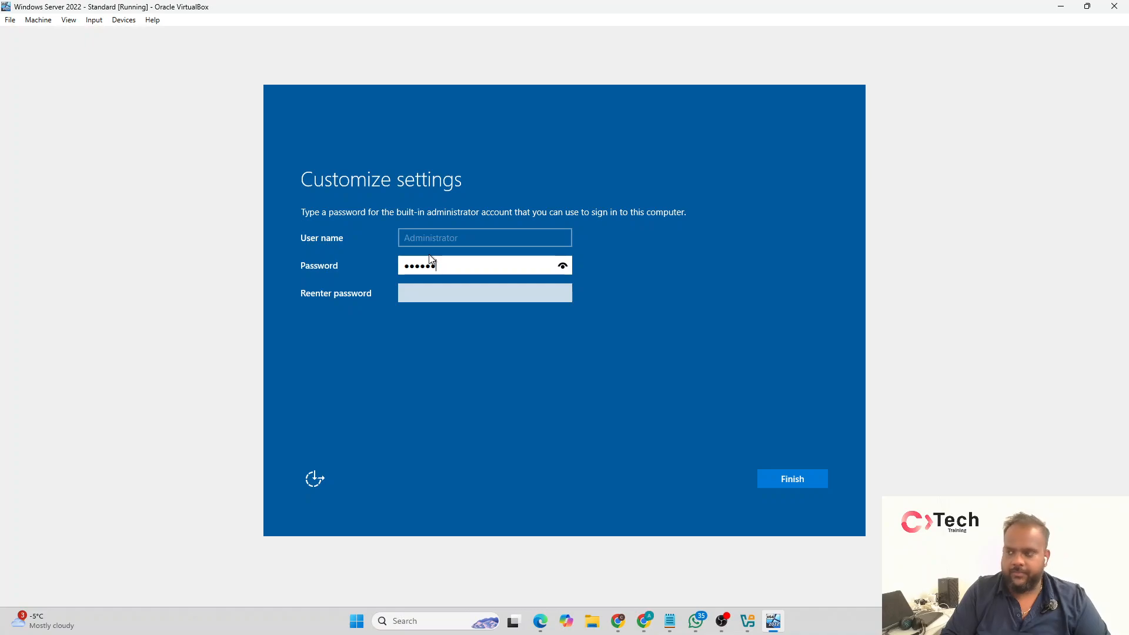
{"action": "key", "text": "BackSpace"}
{"action": "key", "text": "BackSpace"}
{"action": "key", "text": "BackSpace"}
{"action": "key", "text": "BackSpace"}
{"action": "type", "text": "••••••"}
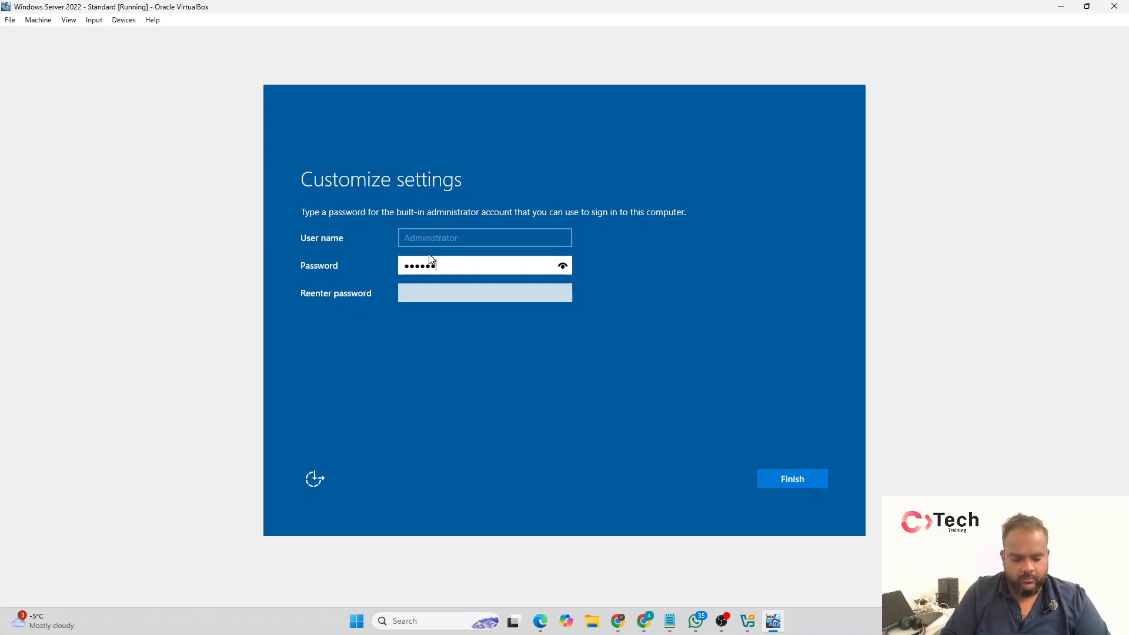
{"action": "type", "text": "•••"}
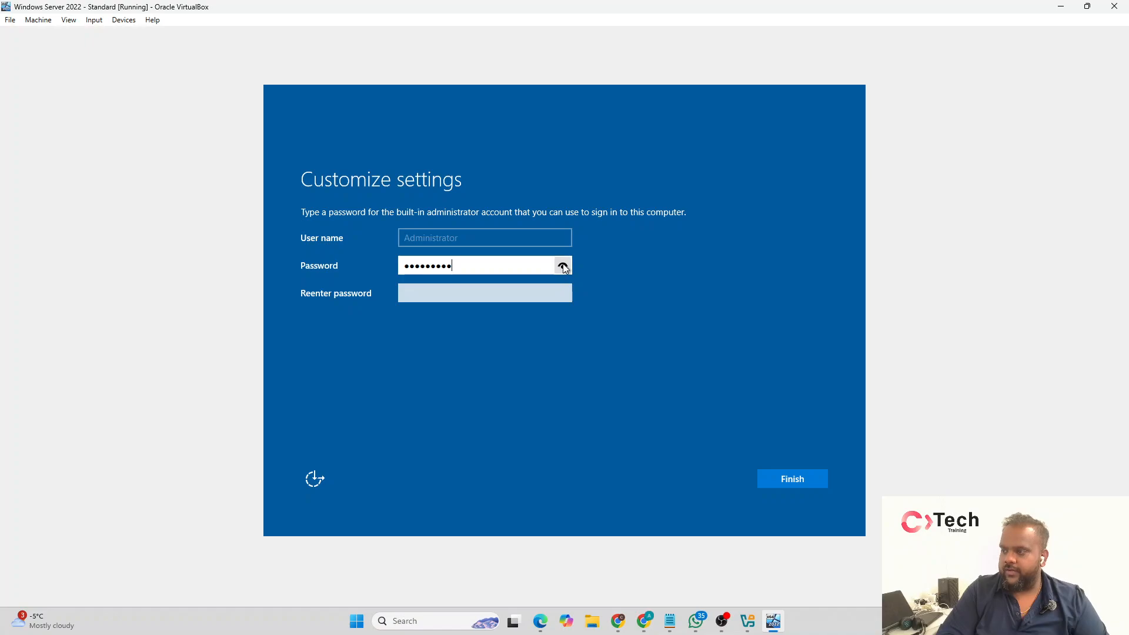
{"action": "left_click", "coordinate": [564, 266]}
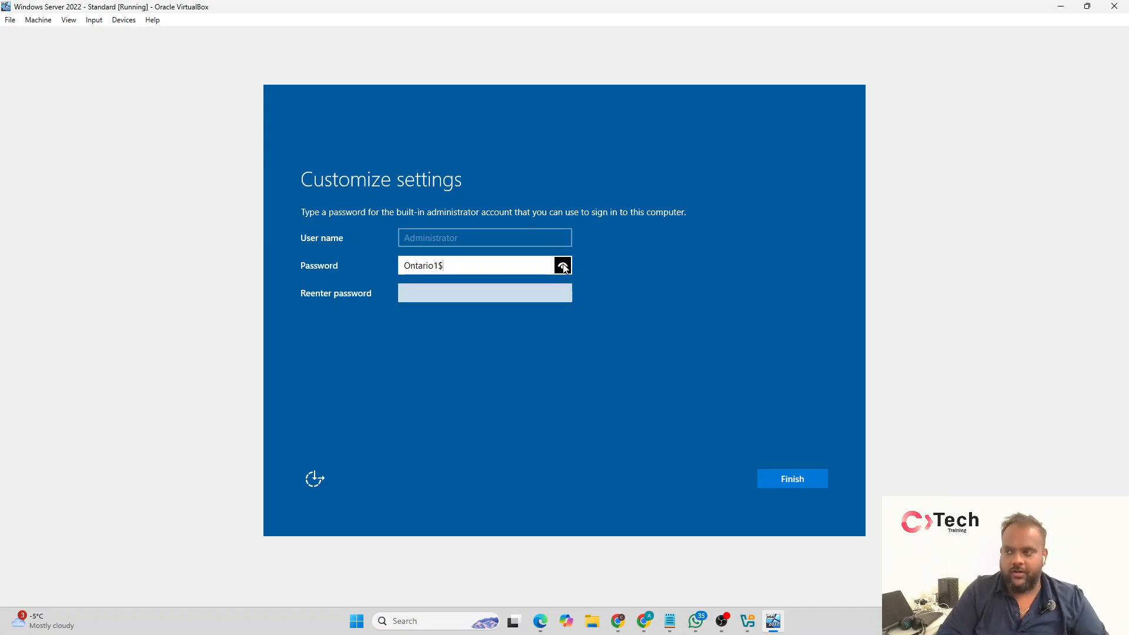
Step: Reenter the Administrator account password for confirmation and finish customizing the settings
{"action": "left_click", "coordinate": [523, 298]}
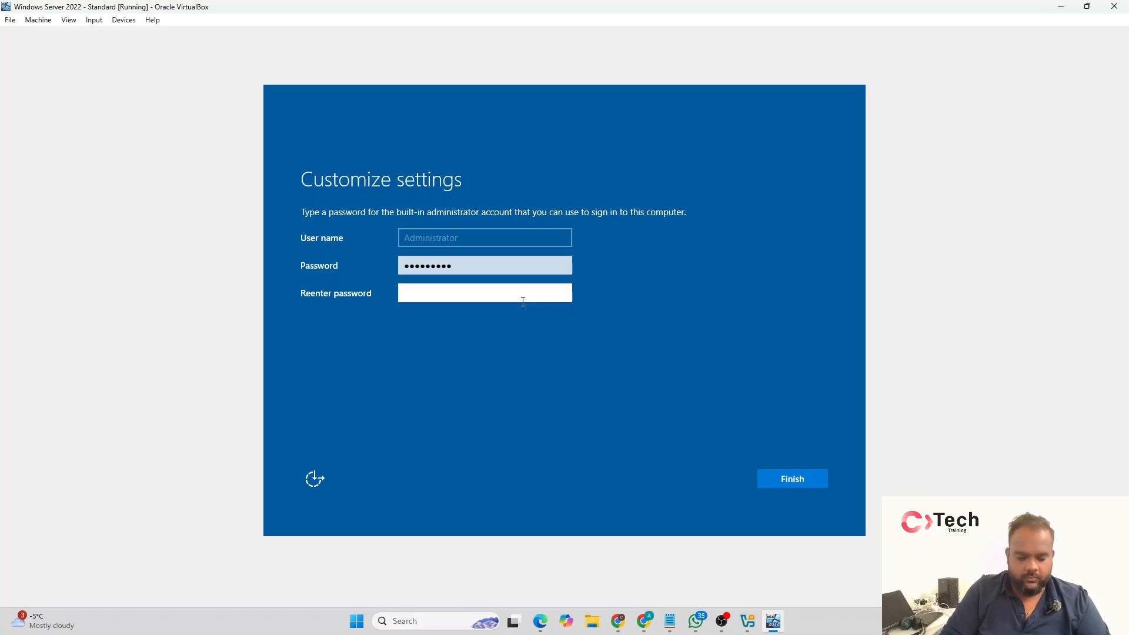
{"action": "key", "text": "Return"}
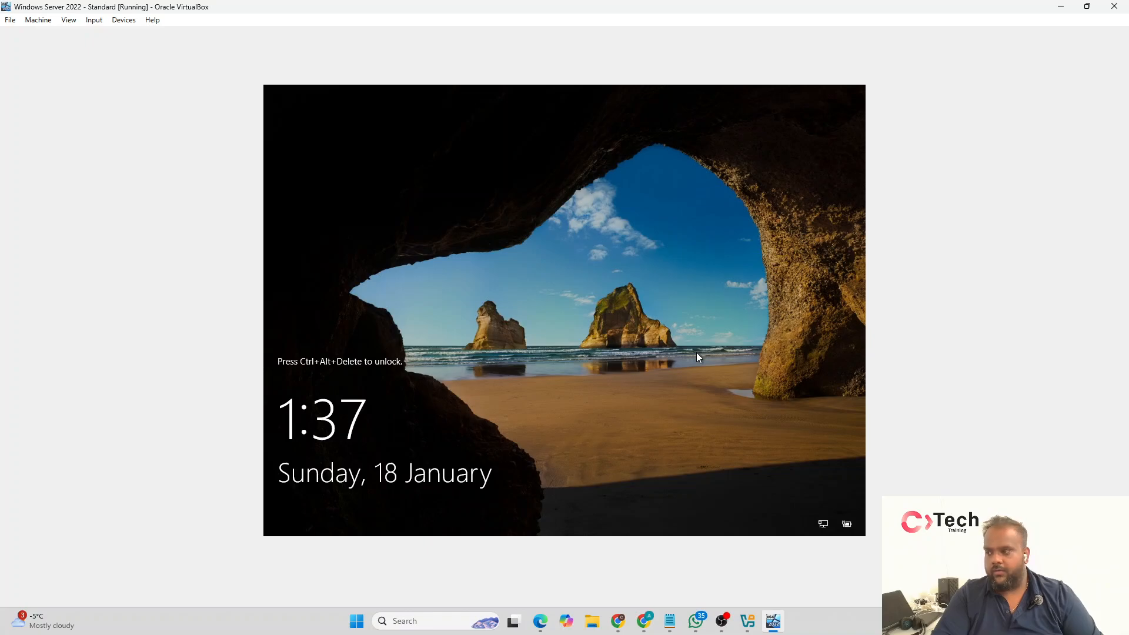
{"action": "left_click", "coordinate": [95, 21]}
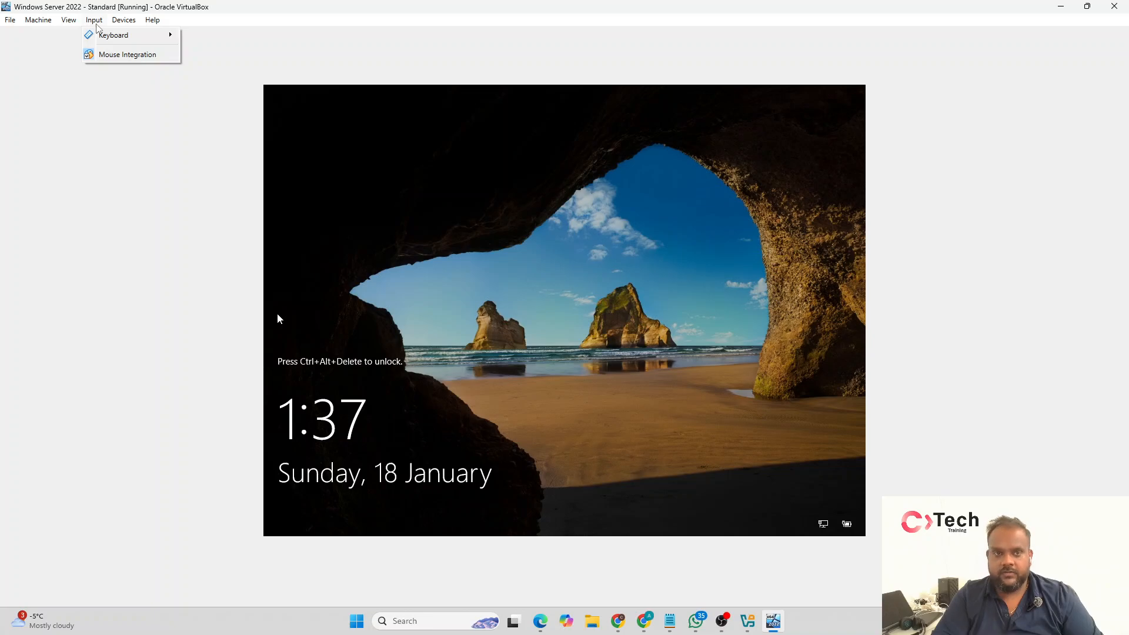
{"action": "mouse_move", "coordinate": [99, 38]}
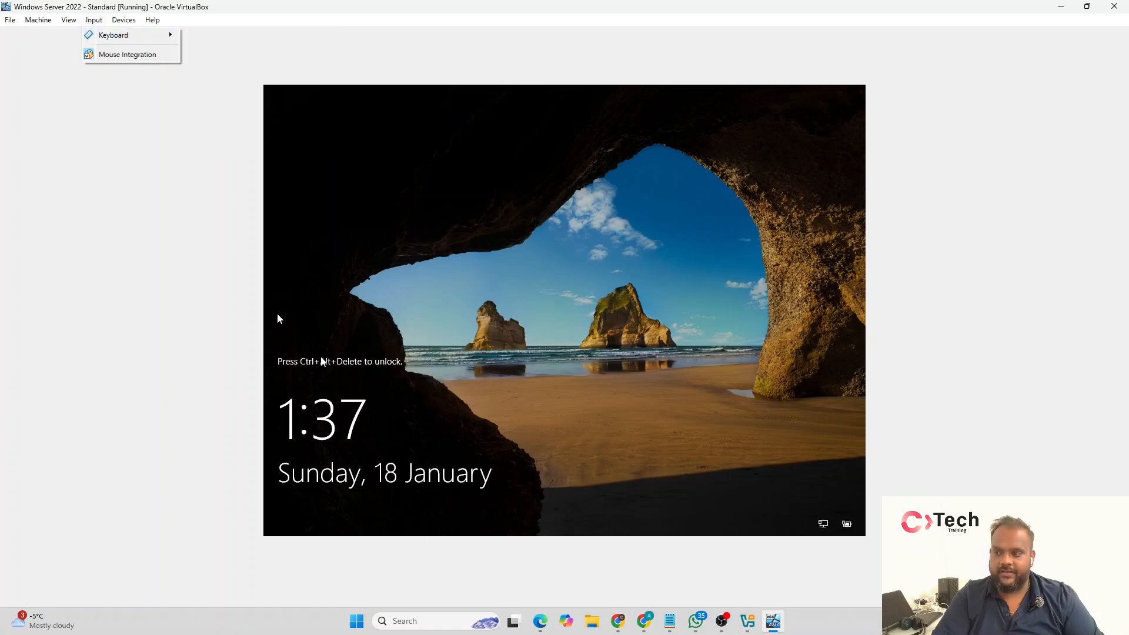
{"action": "mouse_move", "coordinate": [125, 24]}
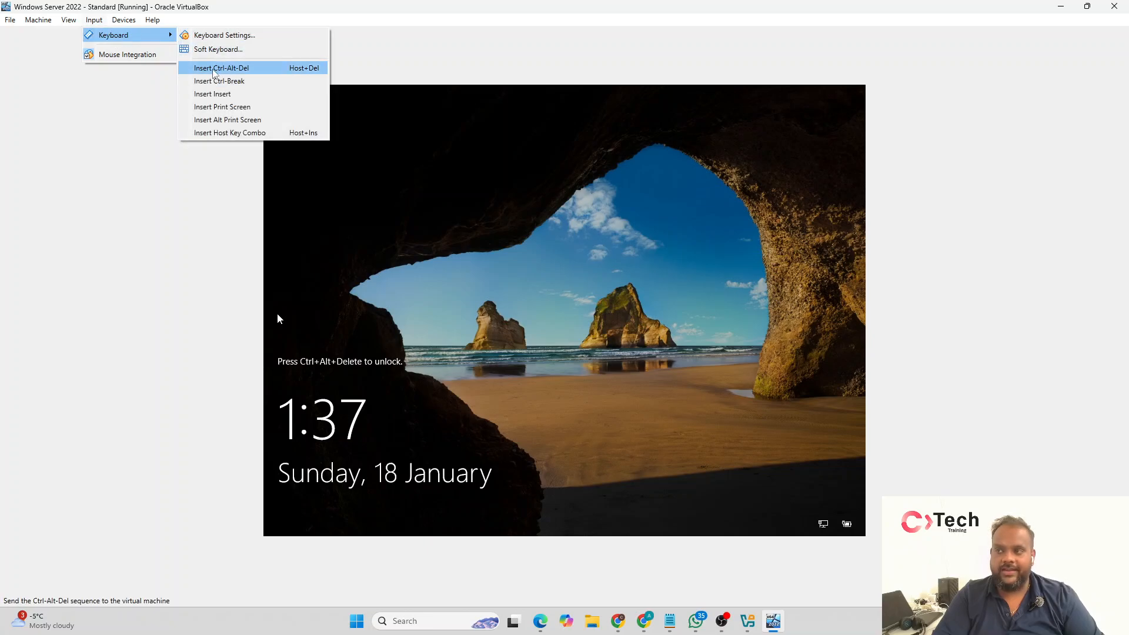
{"action": "left_click", "coordinate": [570, 285]}
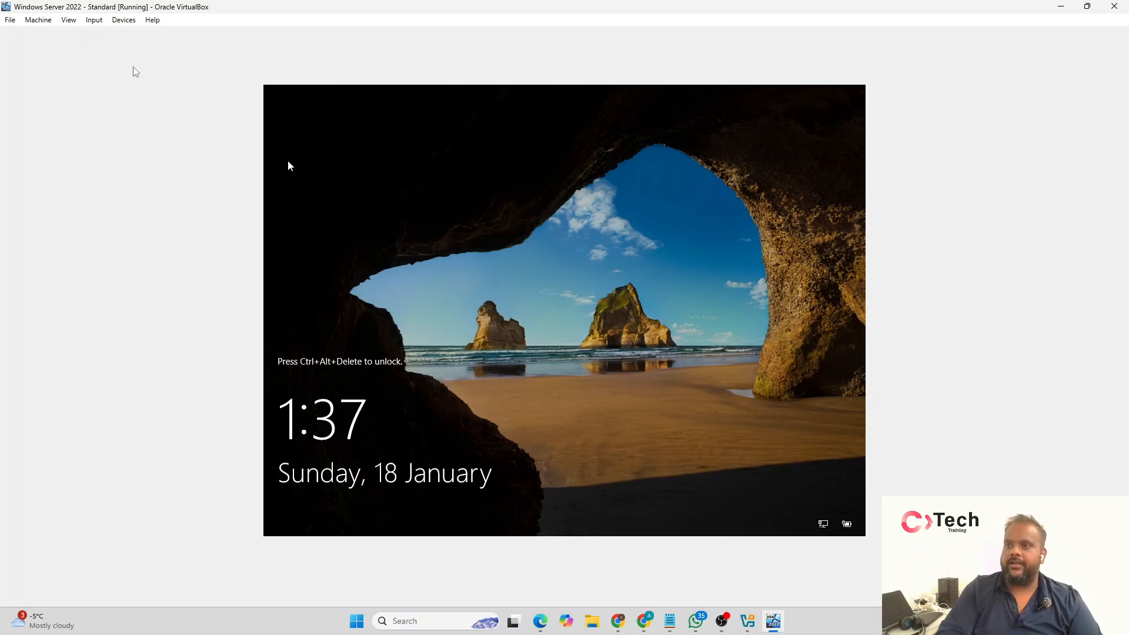
Step: Send the Ctrl-Alt-Del sequence to the virtual machine to unlock its sign-in screen
{"action": "left_click", "coordinate": [94, 20]}
{"action": "mouse_move", "coordinate": [118, 36]}
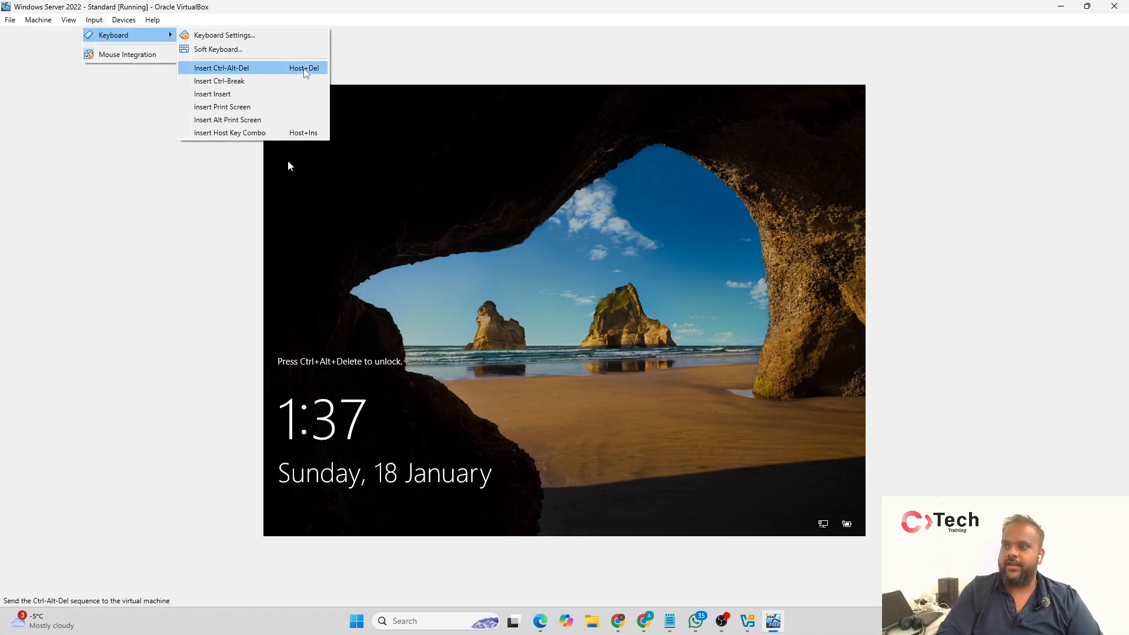
{"action": "left_click", "coordinate": [302, 69]}
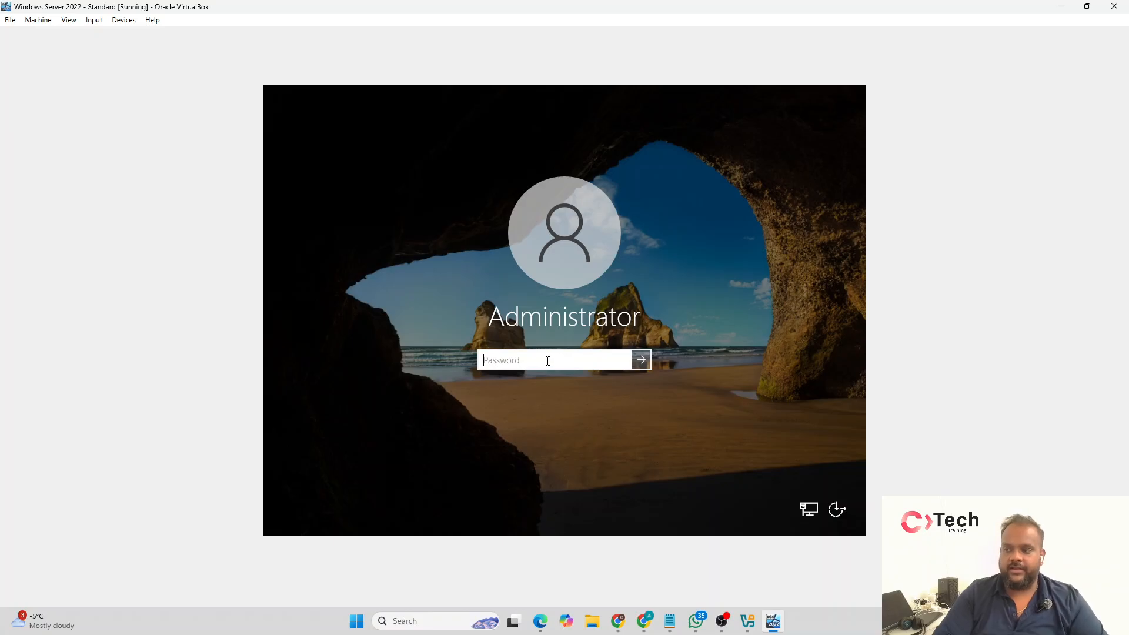
Step: Try to sign in to the Administrator account with its password and dismiss the resulting message
{"action": "type", "text": "•••••"}
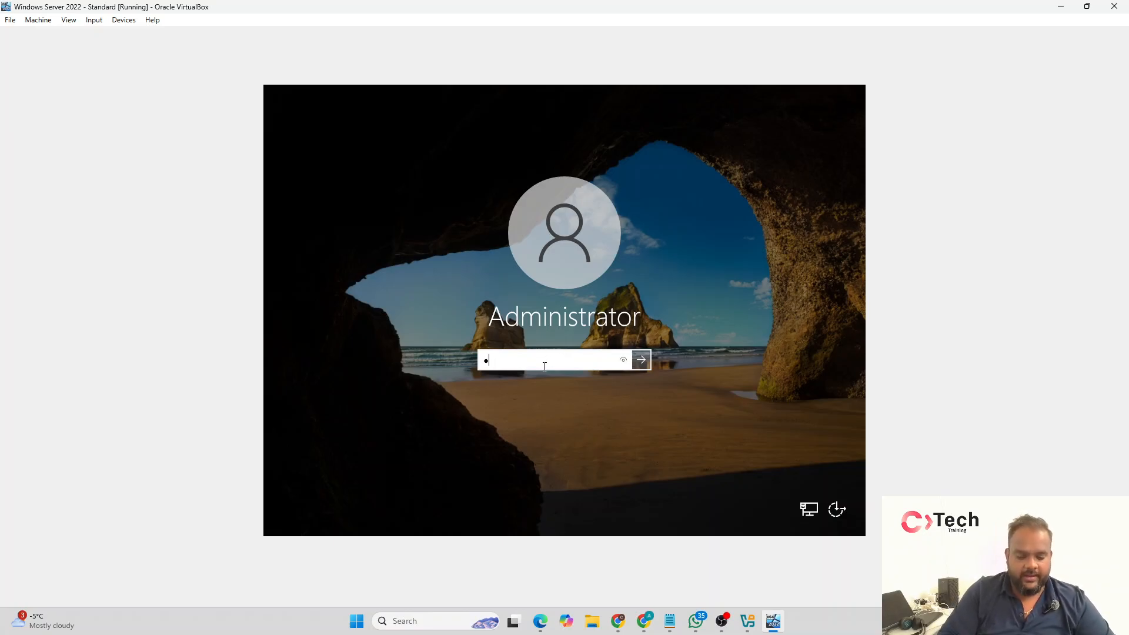
{"action": "key", "text": "BackSpace"}
{"action": "key", "text": "BackSpace"}
{"action": "key", "text": "BackSpace"}
{"action": "key", "text": "BackSpace"}
{"action": "key", "text": "BackSpace"}
{"action": "type", "text": "•••••••••"}
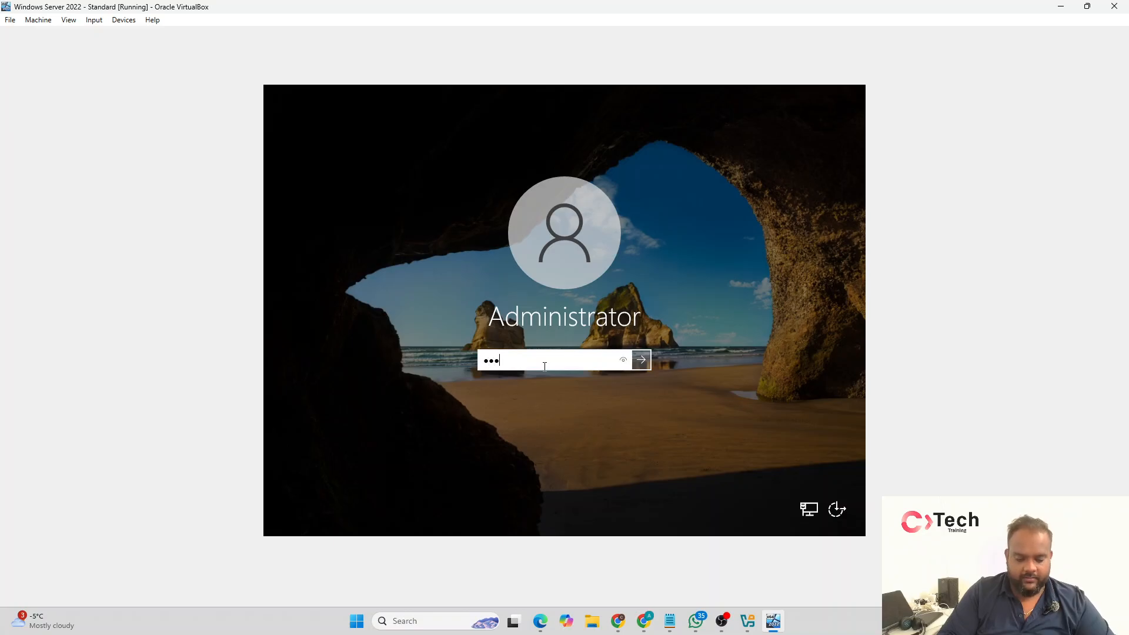
{"action": "key", "text": "Return"}
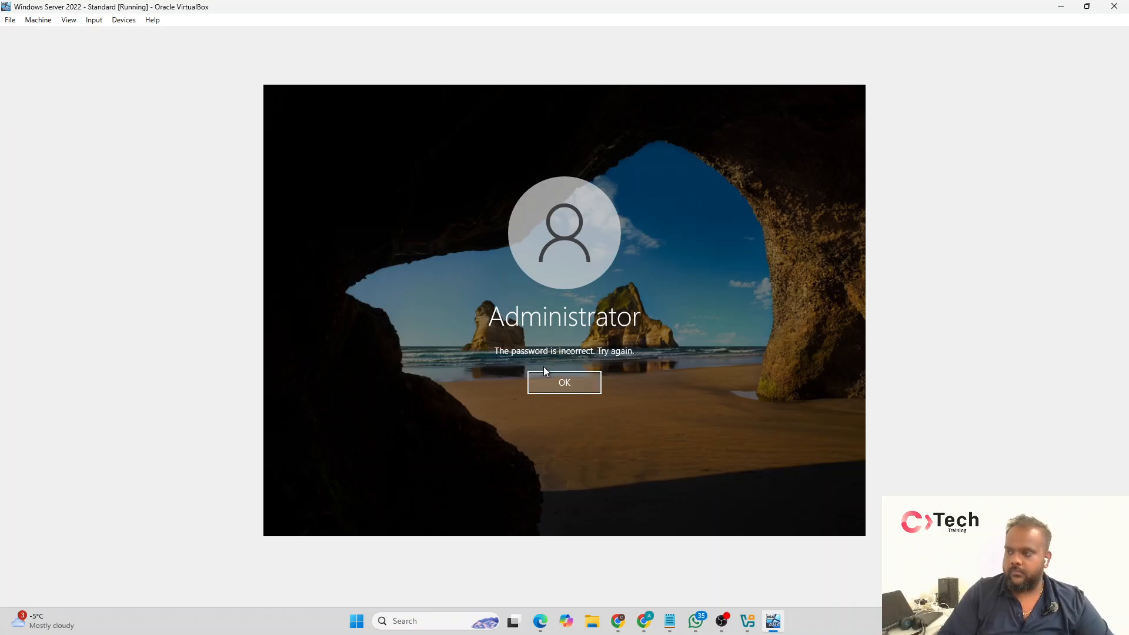
{"action": "key", "text": "Return"}
Step: Enter the Administrator account password again and sign in to Windows Server
{"action": "type", "text": "•••••••••"}
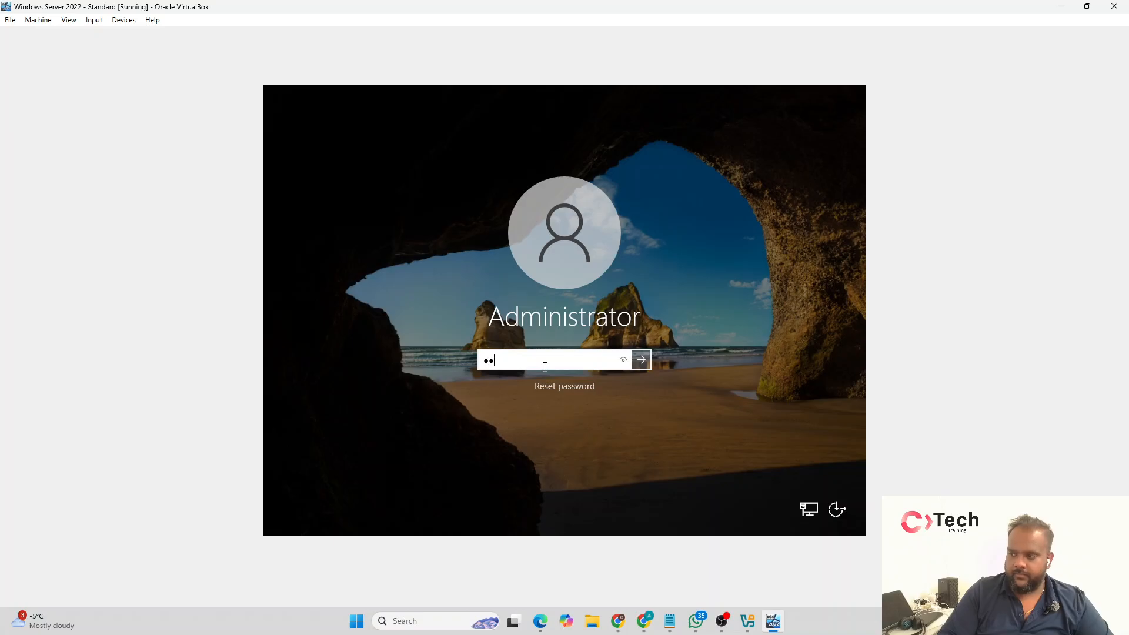
{"action": "key", "text": "Return"}
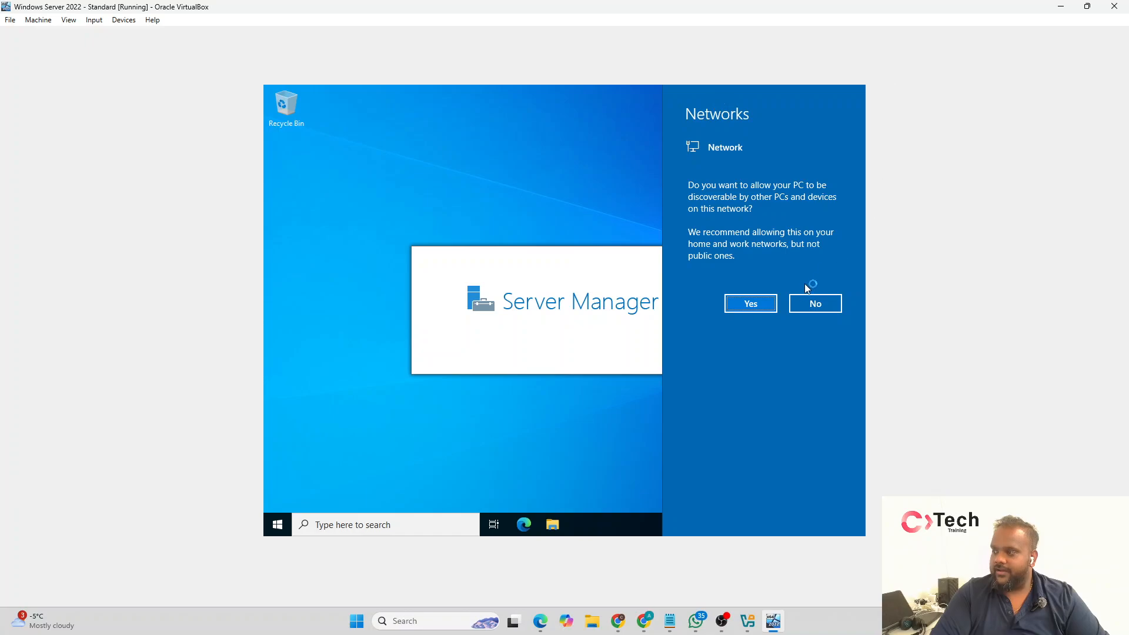
Step: Allow the server to be discoverable on the network and close Server Manager's Windows Admin Center message
{"action": "left_click", "coordinate": [773, 308]}
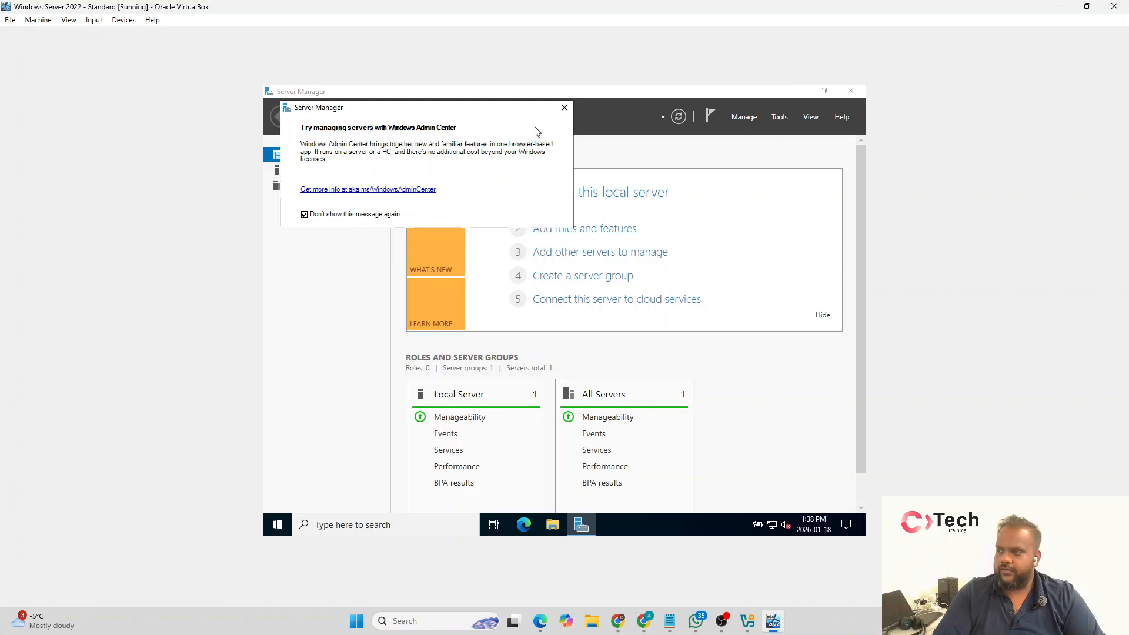
{"action": "left_click", "coordinate": [565, 108]}
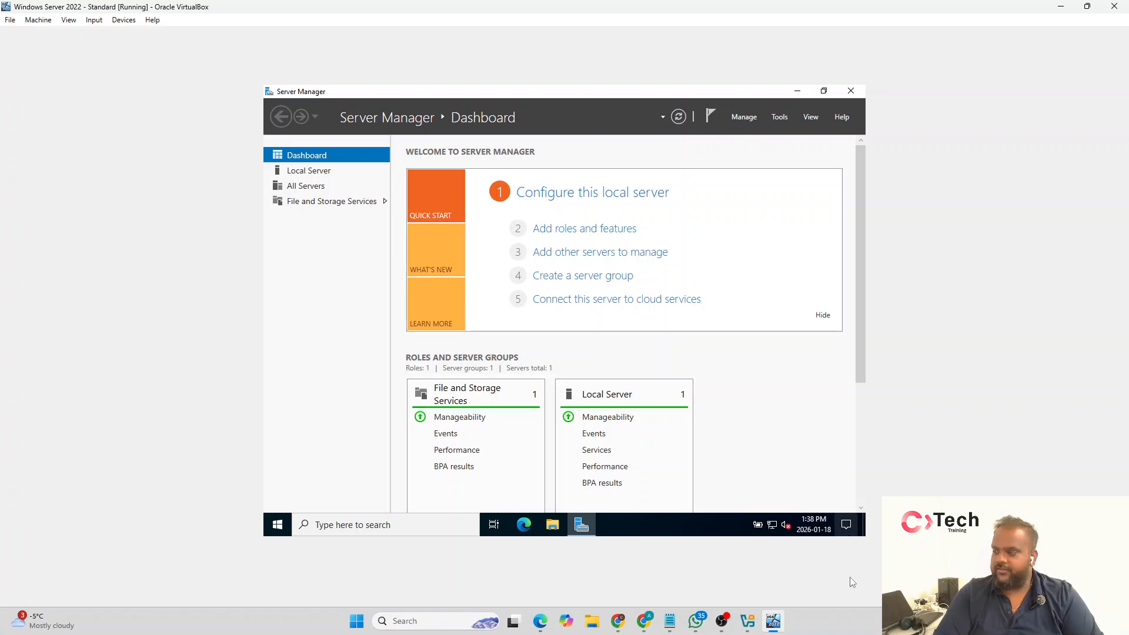
Step: Set the server's time zone to (UTC-05:00) Eastern Time (US & Canada) in the date and time settings
{"action": "right_click", "coordinate": [808, 532]}
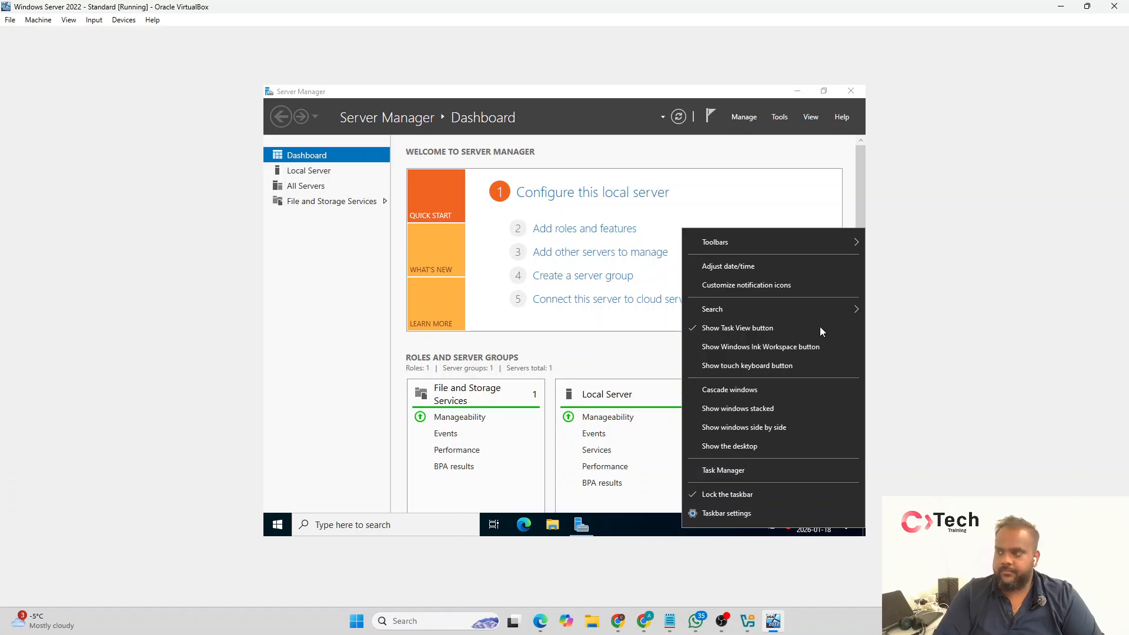
{"action": "left_click", "coordinate": [799, 265]}
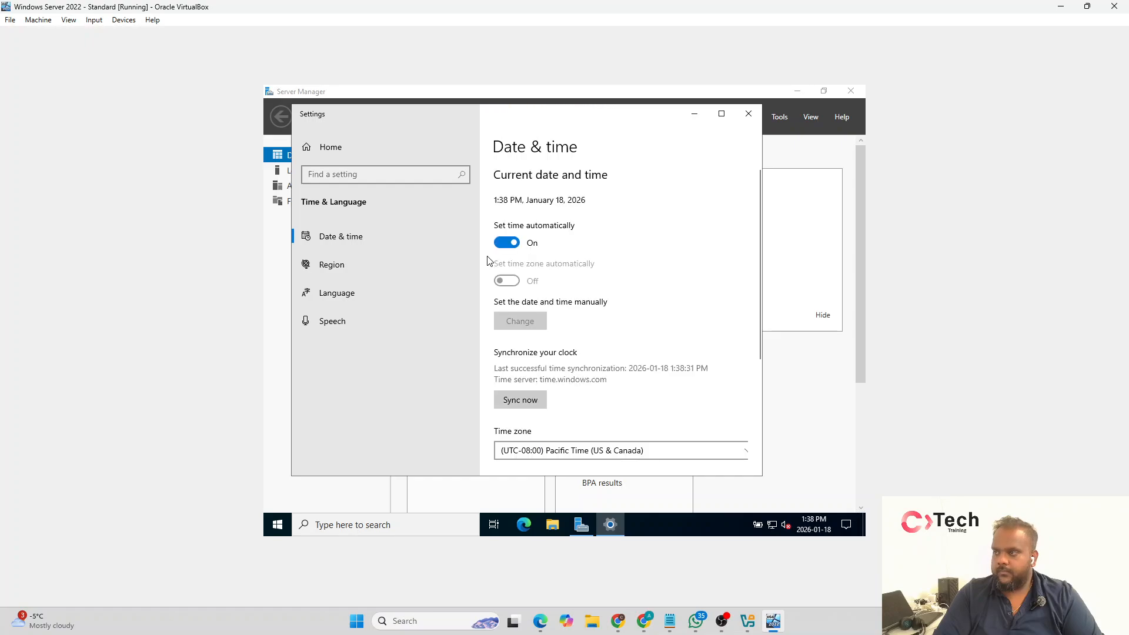
{"action": "scroll", "coordinate": [535, 217], "scroll_direction": "down", "scroll_amount": 2}
{"action": "scroll", "coordinate": [529, 218], "scroll_direction": "up", "scroll_amount": 1}
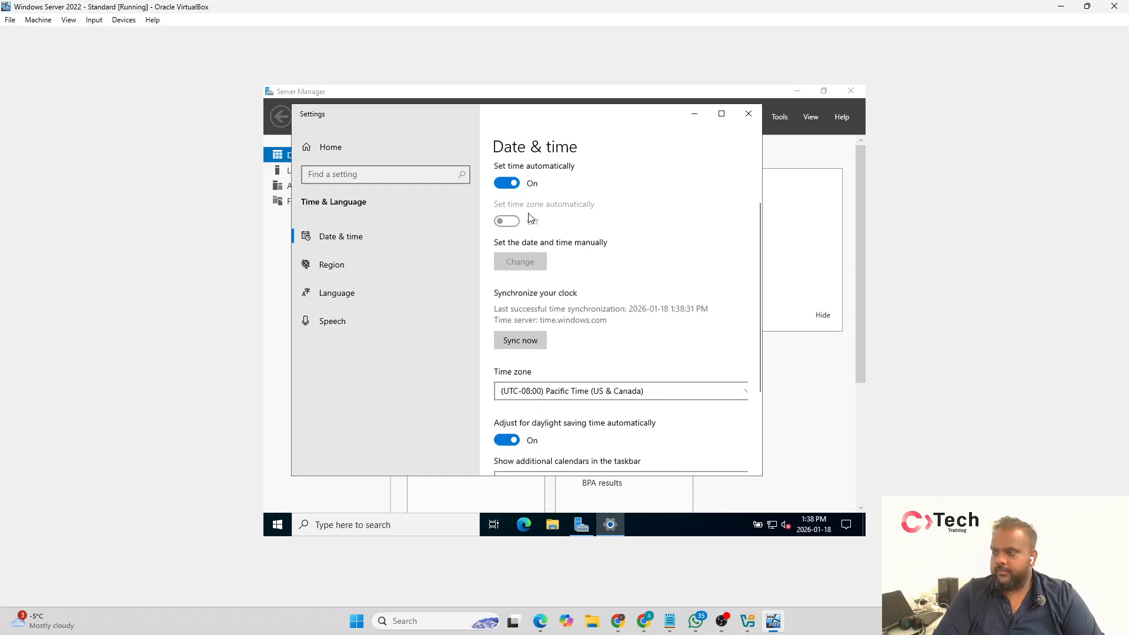
{"action": "scroll", "coordinate": [541, 359], "scroll_direction": "down", "scroll_amount": 3}
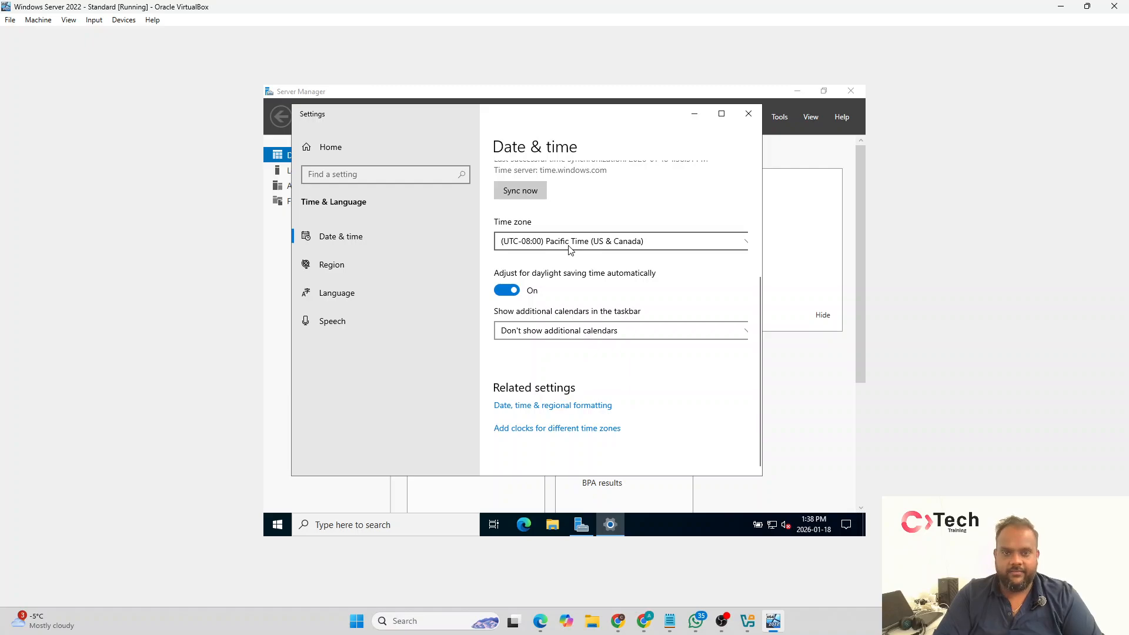
{"action": "left_click", "coordinate": [638, 249]}
{"action": "scroll", "coordinate": [638, 250], "scroll_direction": "up", "scroll_amount": 2}
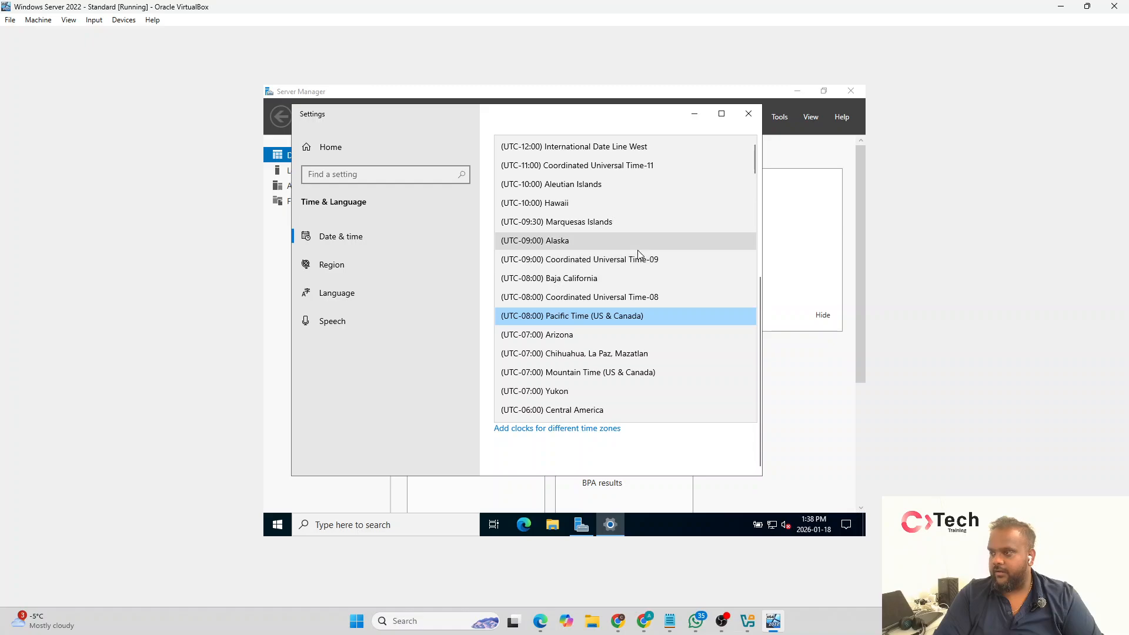
{"action": "scroll", "coordinate": [638, 254], "scroll_direction": "down", "scroll_amount": 5}
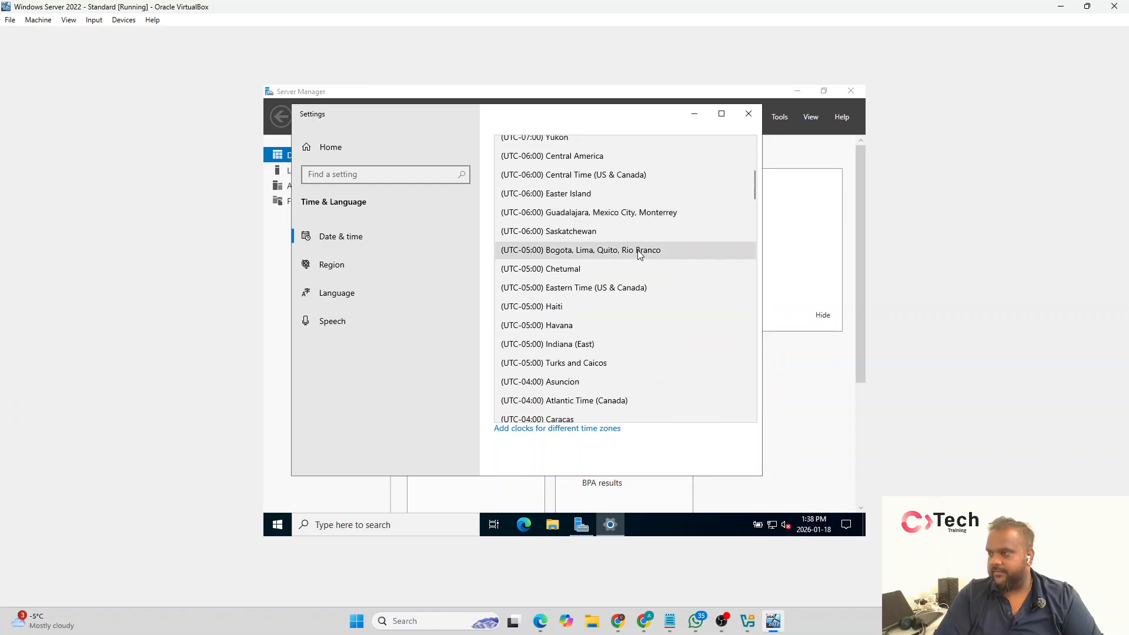
{"action": "left_click", "coordinate": [642, 292]}
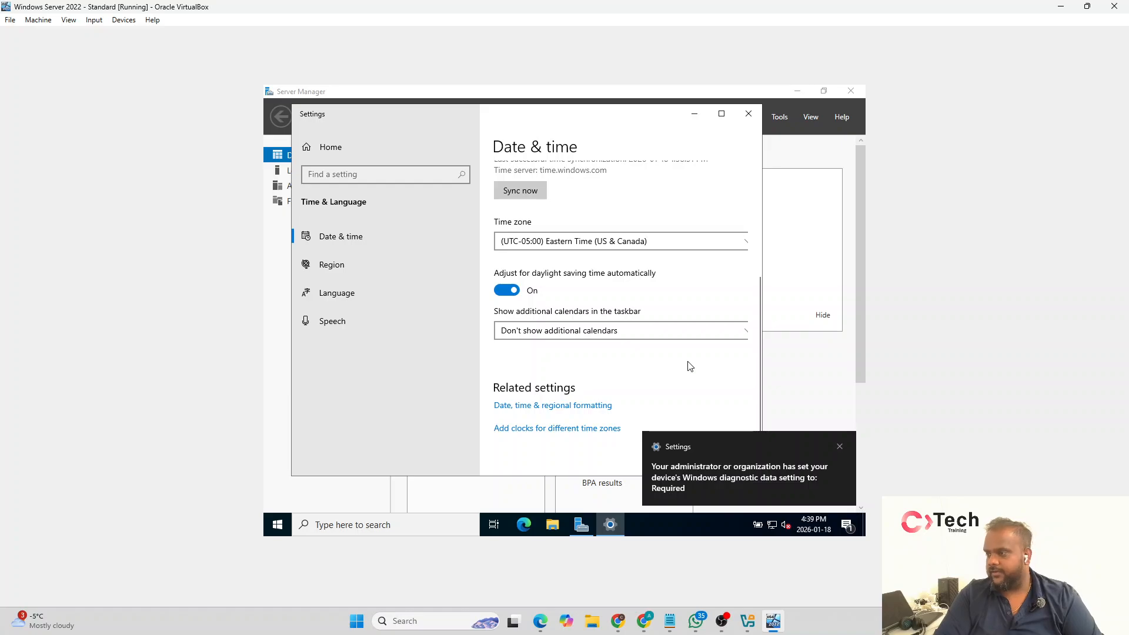
Step: Synchronize the server's clock with the time server and close the date and time settings
{"action": "scroll", "coordinate": [643, 310], "scroll_direction": "up", "scroll_amount": 2}
{"action": "left_click", "coordinate": [543, 298]}
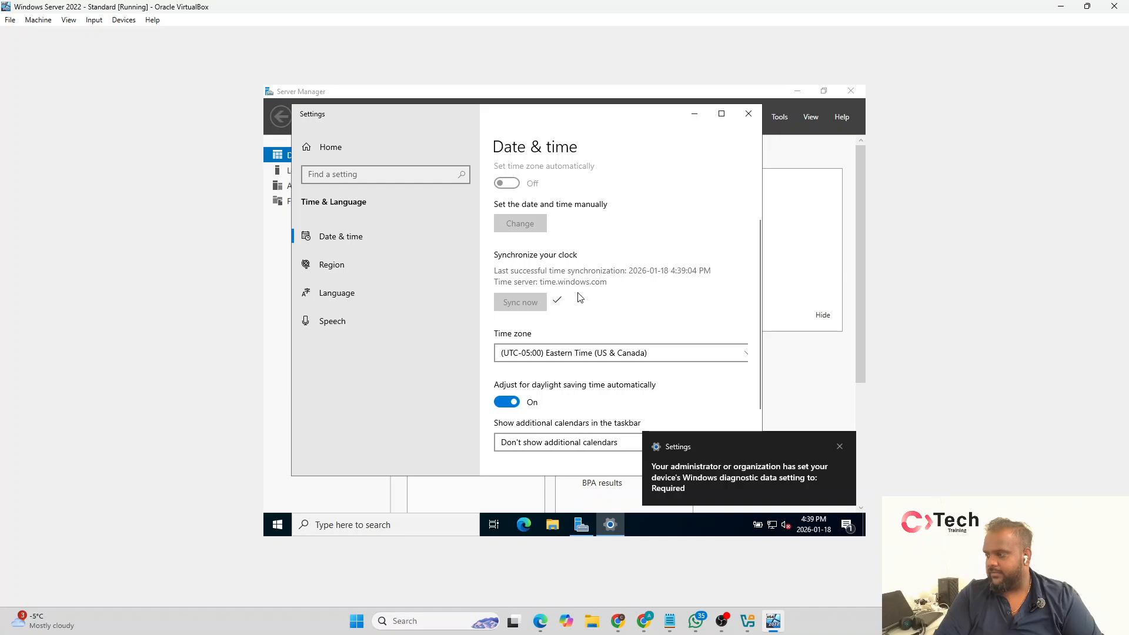
{"action": "scroll", "coordinate": [631, 260], "scroll_direction": "up", "scroll_amount": 2}
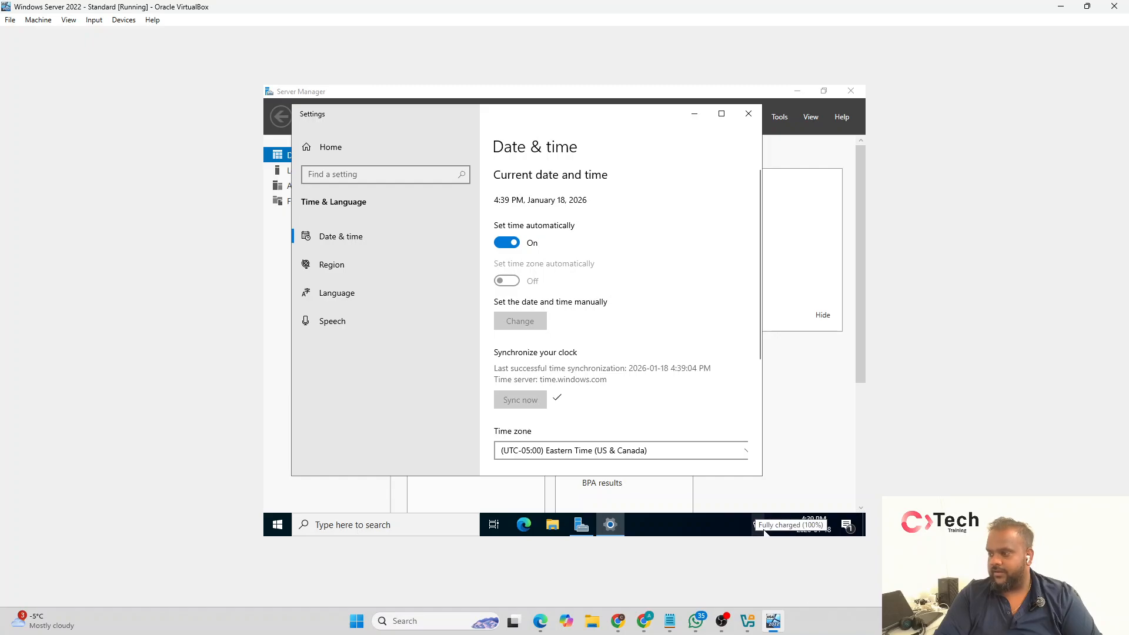
{"action": "left_click", "coordinate": [749, 113]}
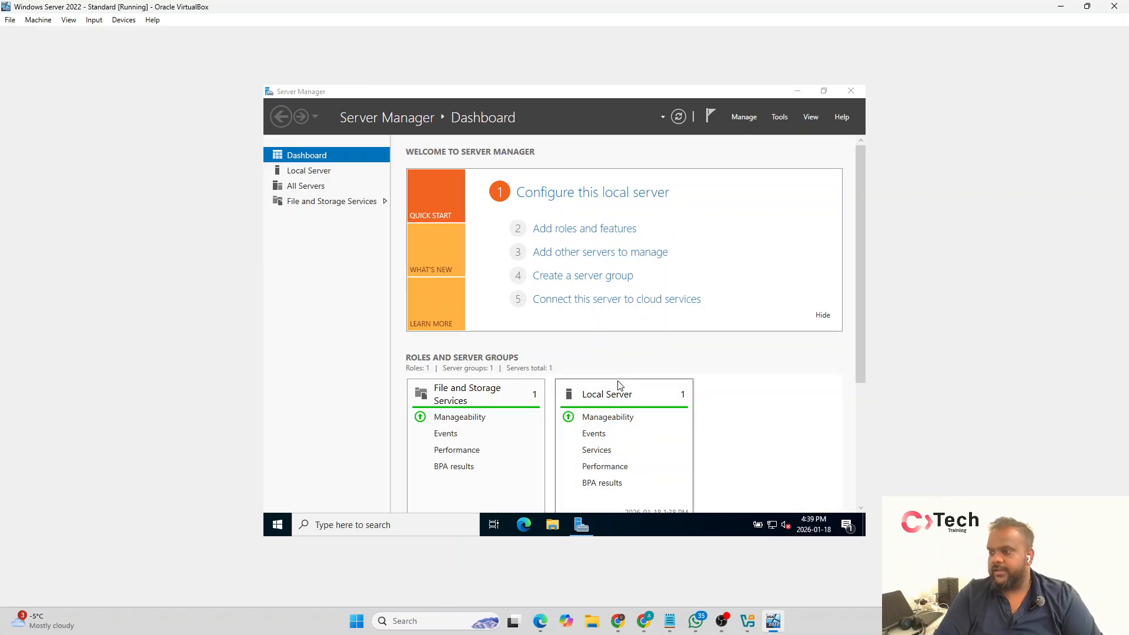
Step: Examine the Server Manager dashboard and its available management commands and tools, including a brief look at Computer Management
{"action": "scroll", "coordinate": [805, 302], "scroll_direction": "down", "scroll_amount": 4}
{"action": "scroll", "coordinate": [806, 302], "scroll_direction": "down", "scroll_amount": 3}
{"action": "scroll", "coordinate": [787, 320], "scroll_direction": "up", "scroll_amount": 7}
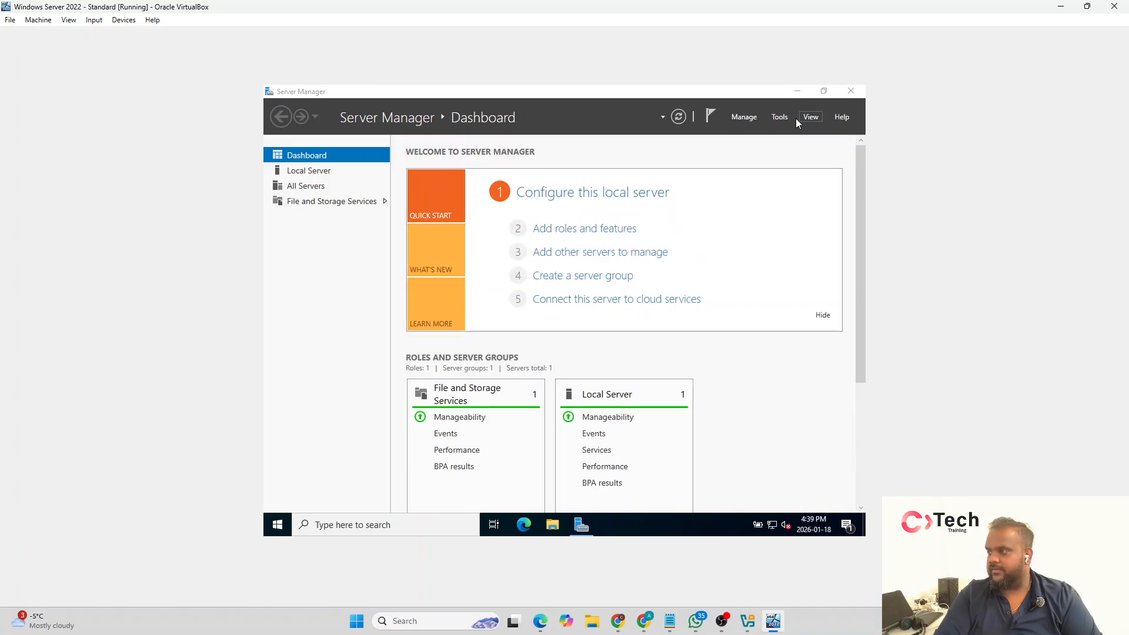
{"action": "left_click", "coordinate": [746, 119]}
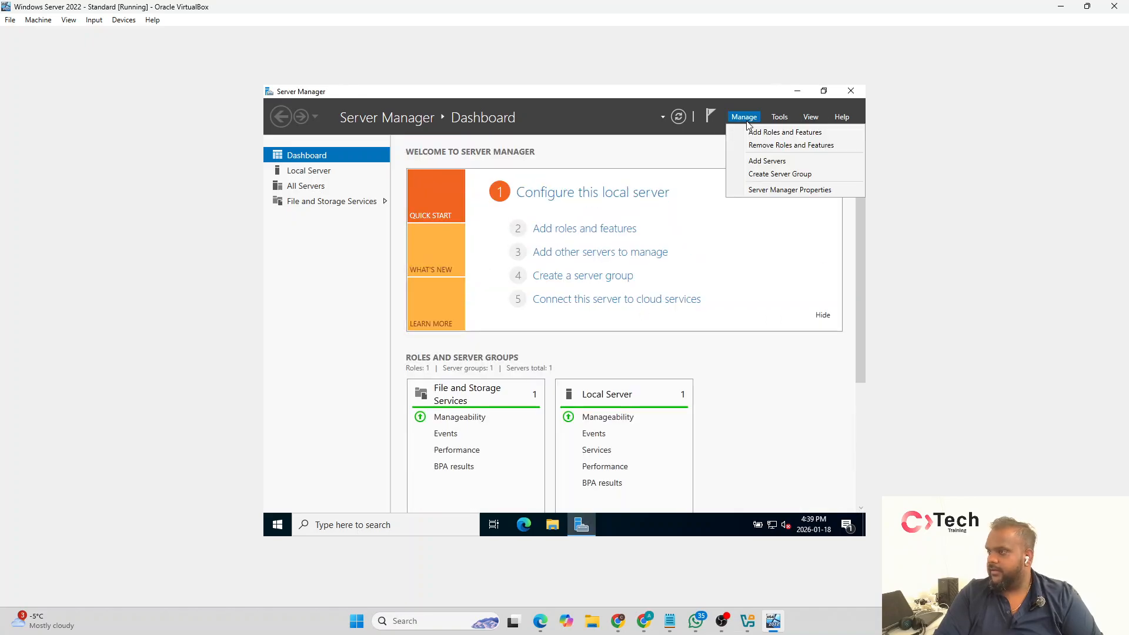
{"action": "left_click", "coordinate": [695, 143]}
{"action": "left_click", "coordinate": [780, 118]}
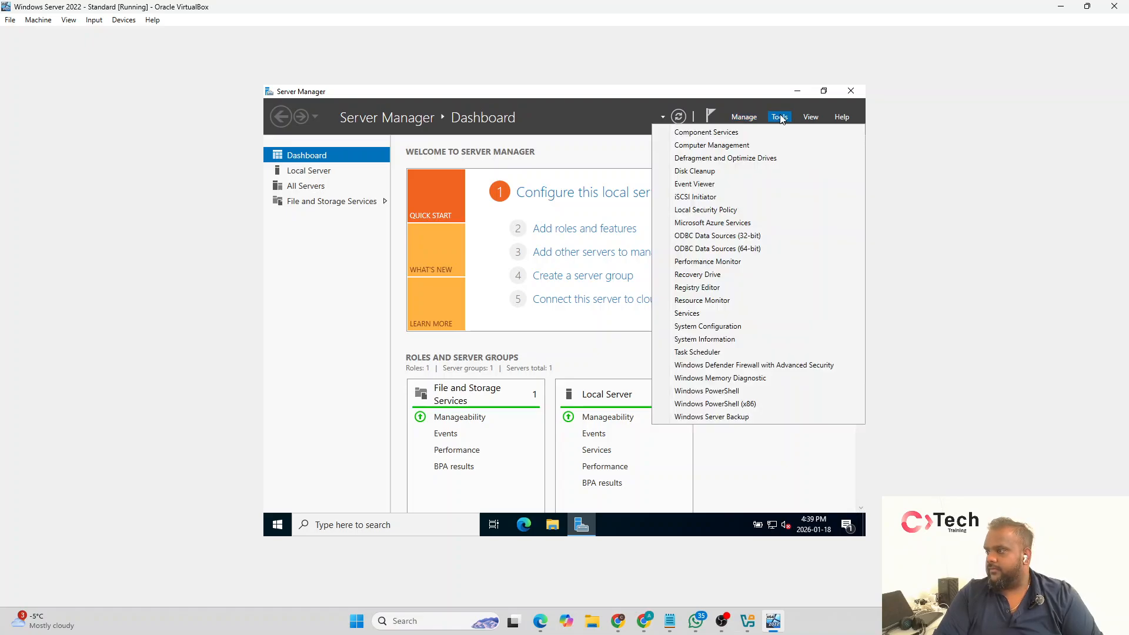
{"action": "left_click", "coordinate": [779, 145]}
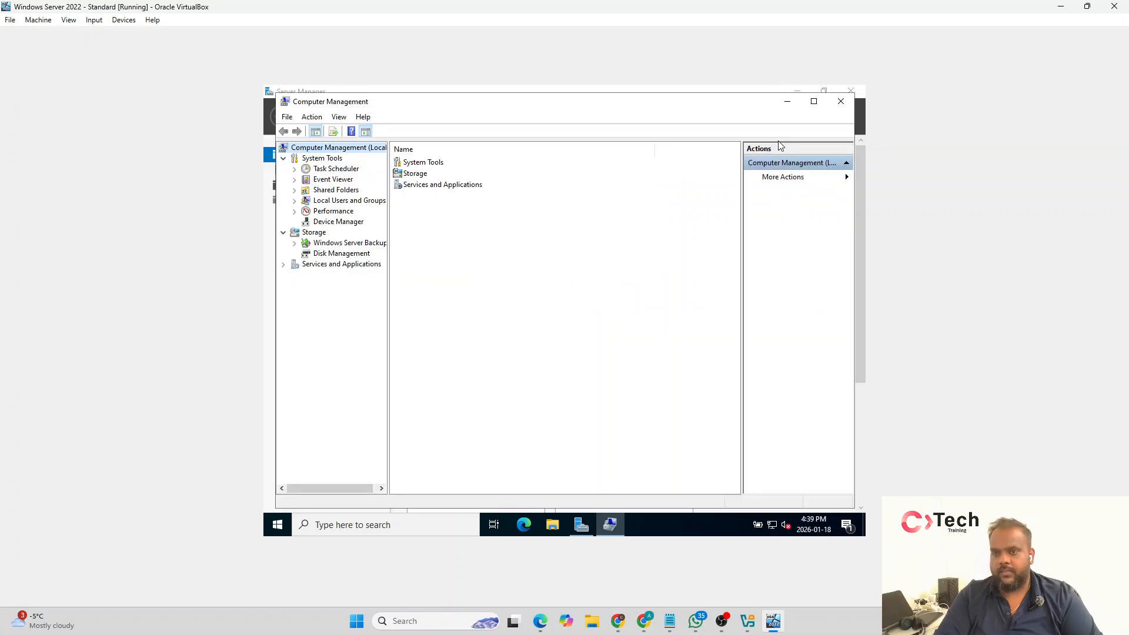
{"action": "left_click", "coordinate": [841, 101]}
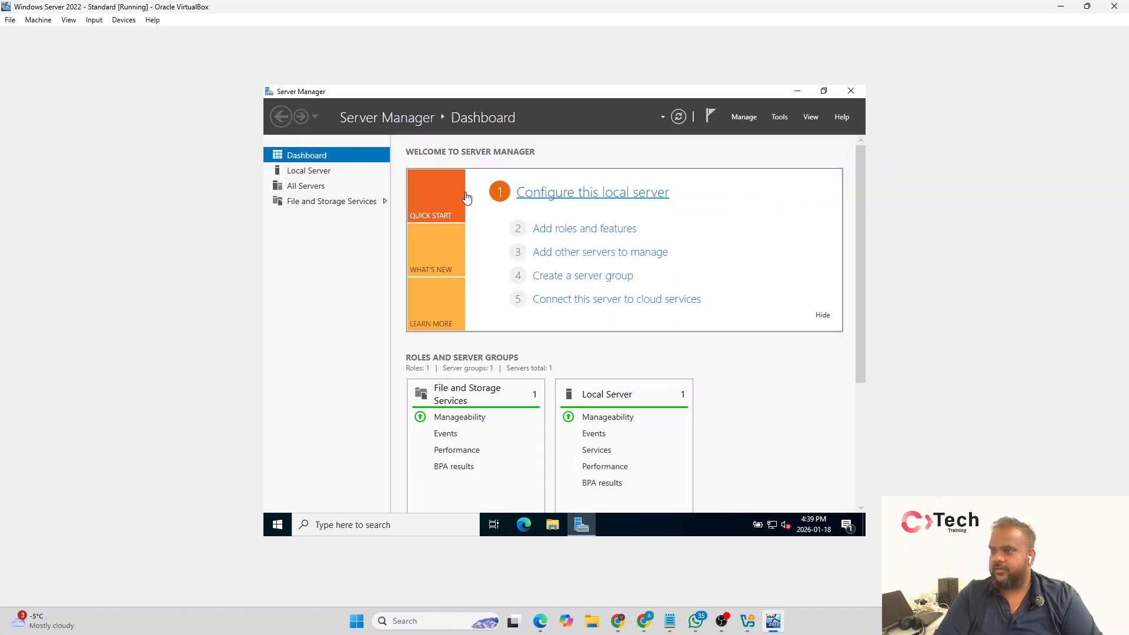
Step: Show the local server's properties and open System Properties from its computer name
{"action": "left_click", "coordinate": [345, 175]}
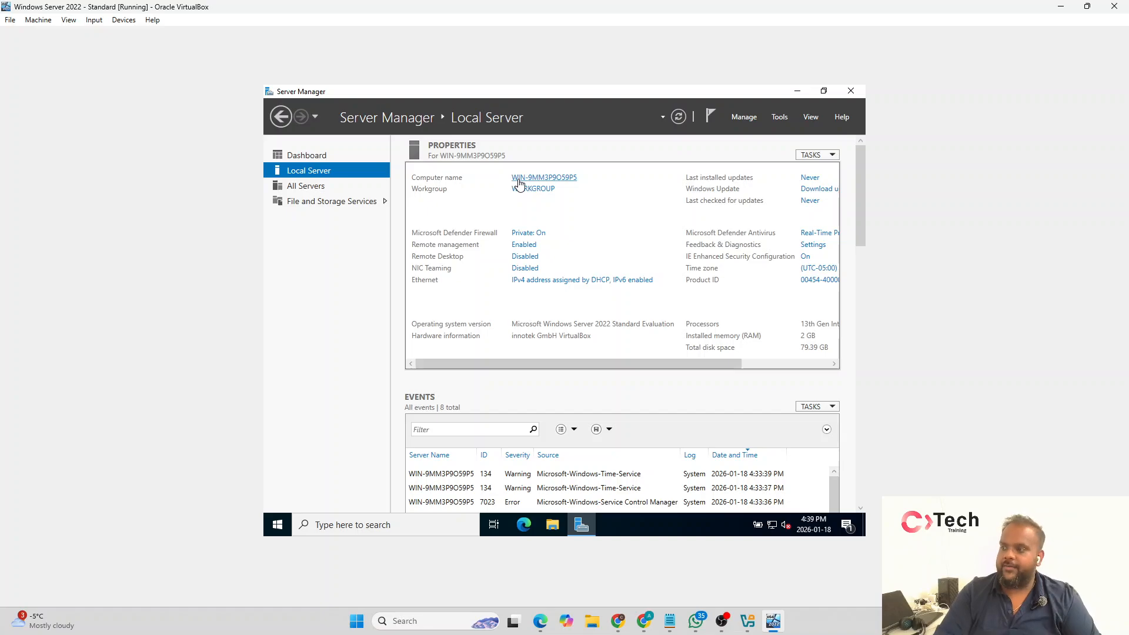
{"action": "left_click", "coordinate": [519, 178]}
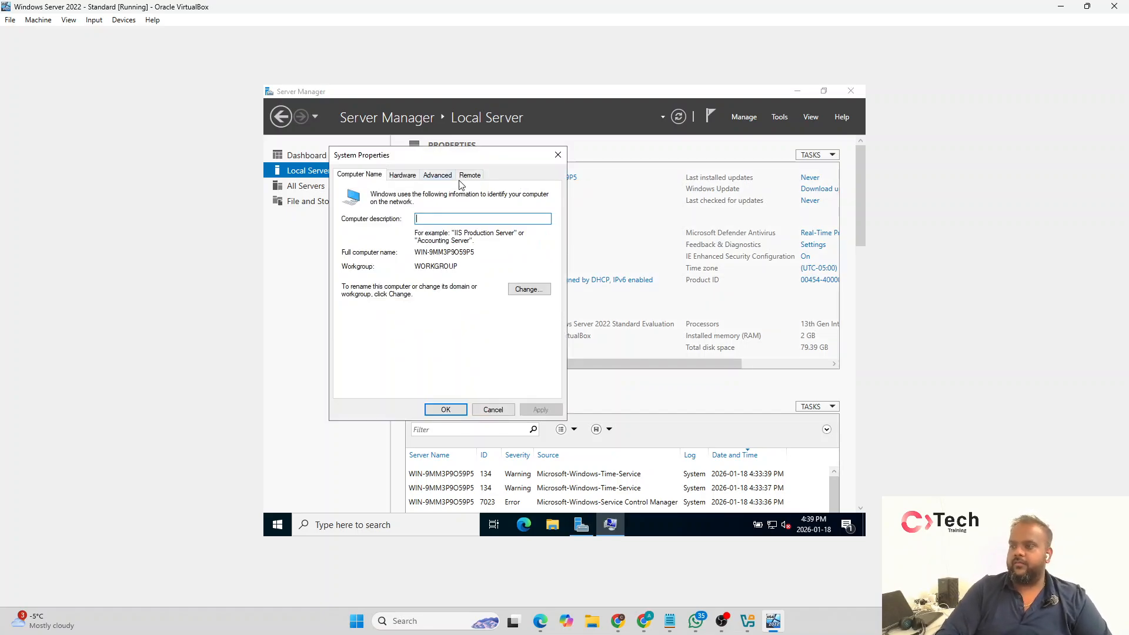
{"action": "left_click_drag", "start_coordinate": [478, 160], "coordinate": [612, 187]}
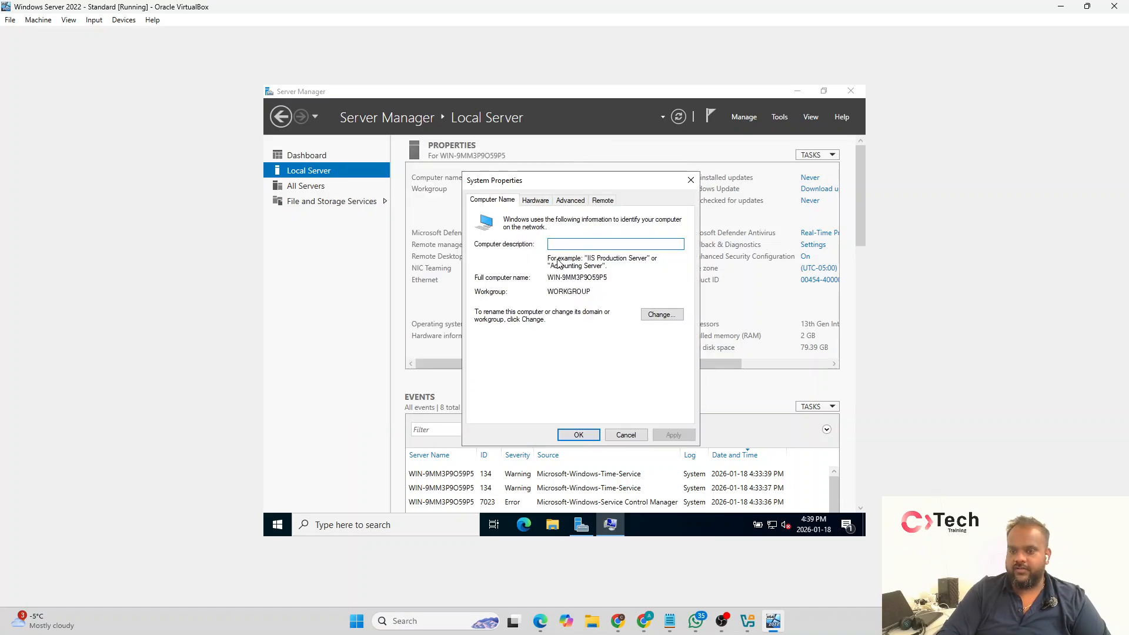
Step: Rename the computer with the prefix ITHDHR followed by the administrator's first and last name, separated by hyphens, and accept the resulting messages
{"action": "left_click", "coordinate": [660, 314]}
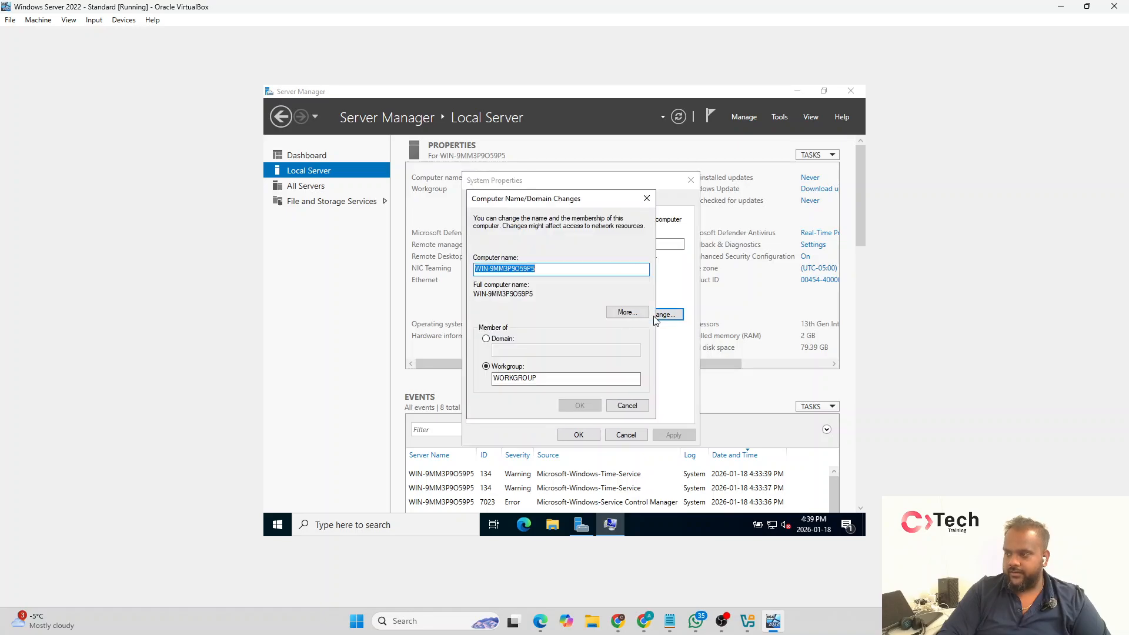
{"action": "left_click", "coordinate": [570, 270]}
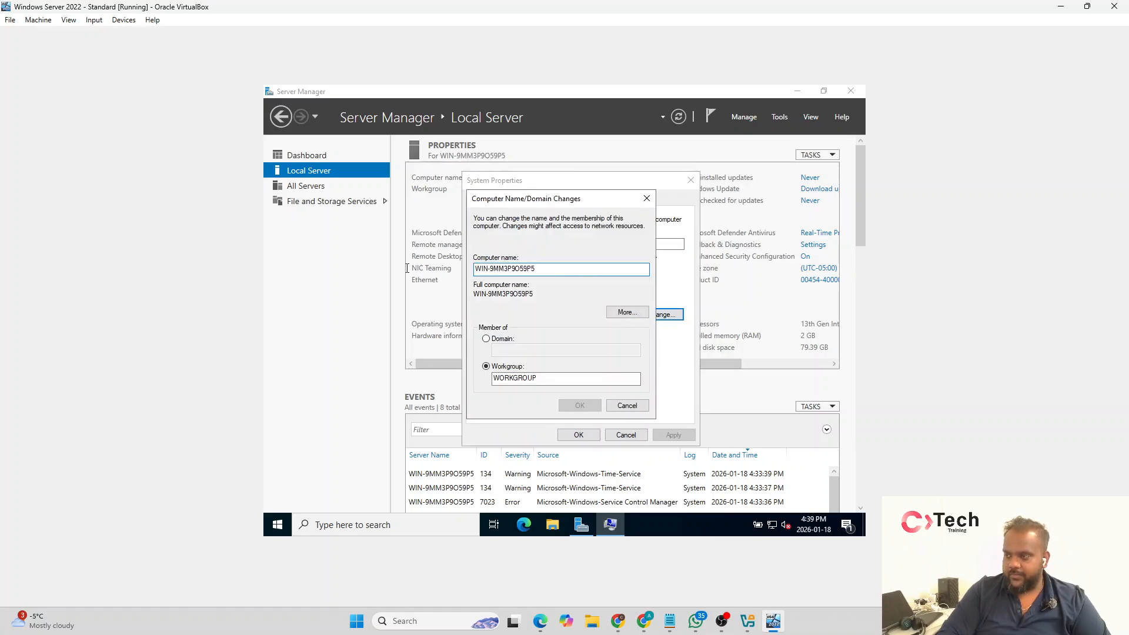
{"action": "left_click_drag", "start_coordinate": [570, 271], "coordinate": [407, 268]}
{"action": "type", "text": "ITH"}
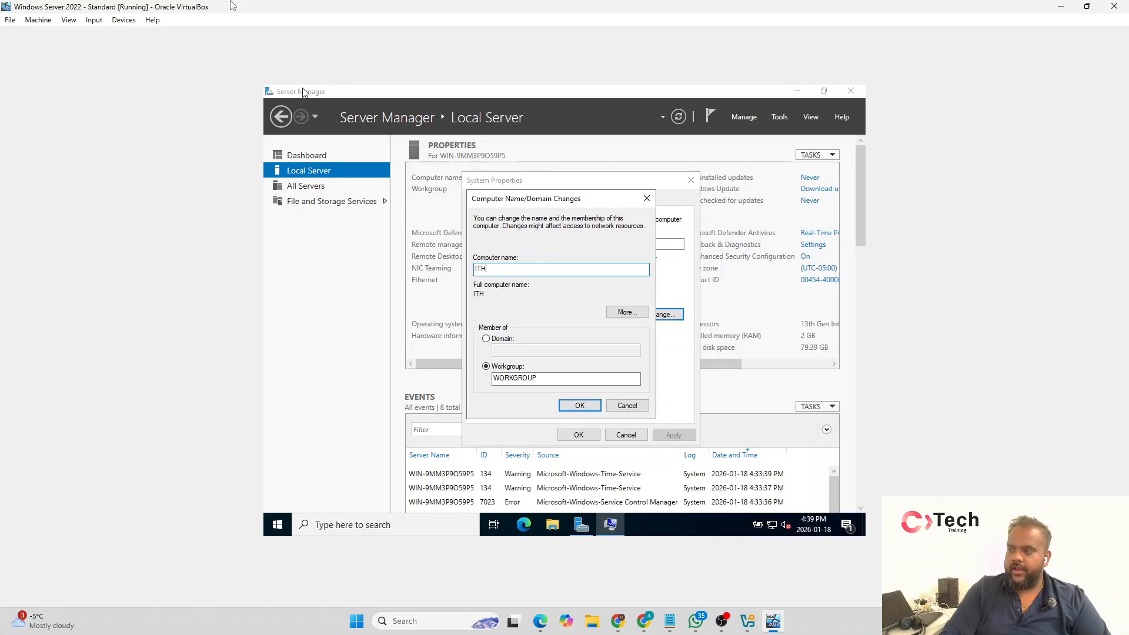
{"action": "type", "text": "DHR"}
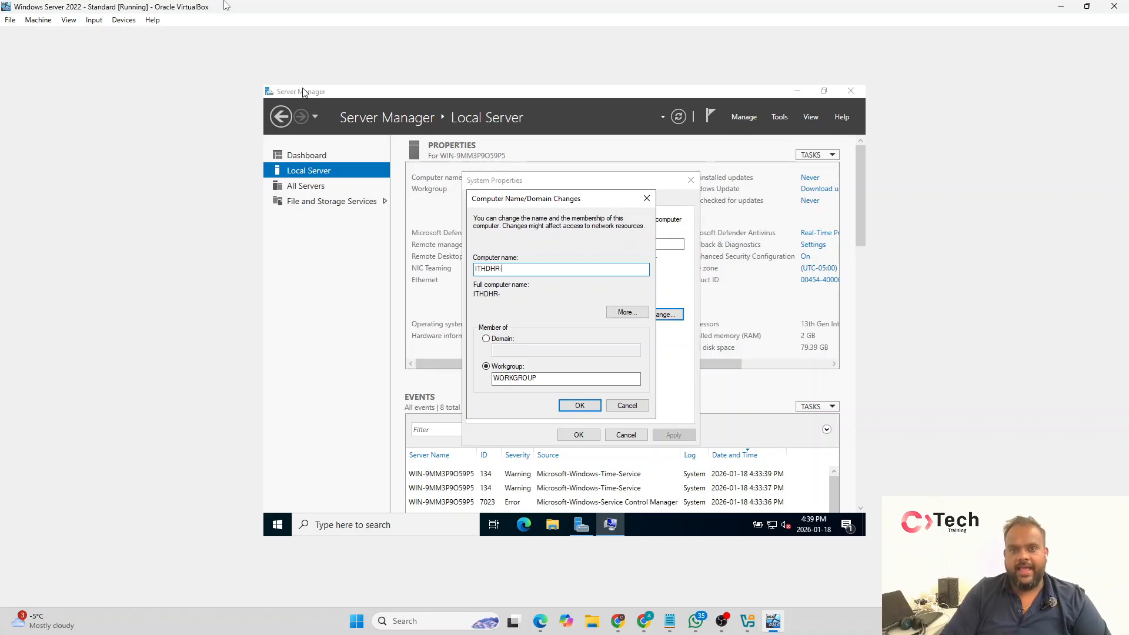
{"action": "type", "text": "-Athavan"}
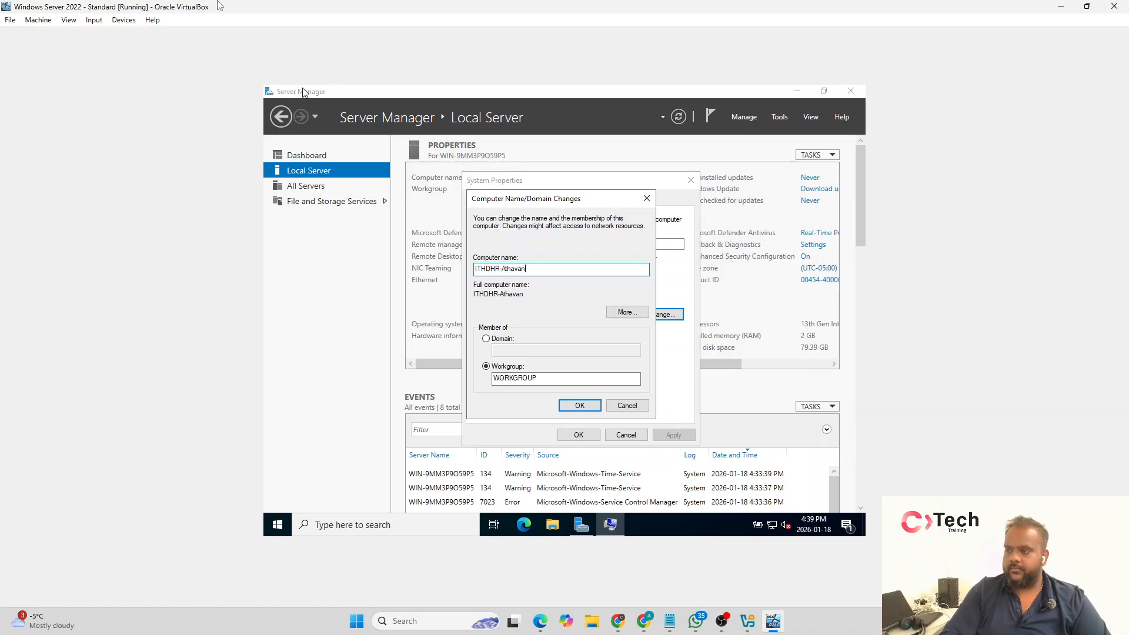
{"action": "type", "text": "-"}
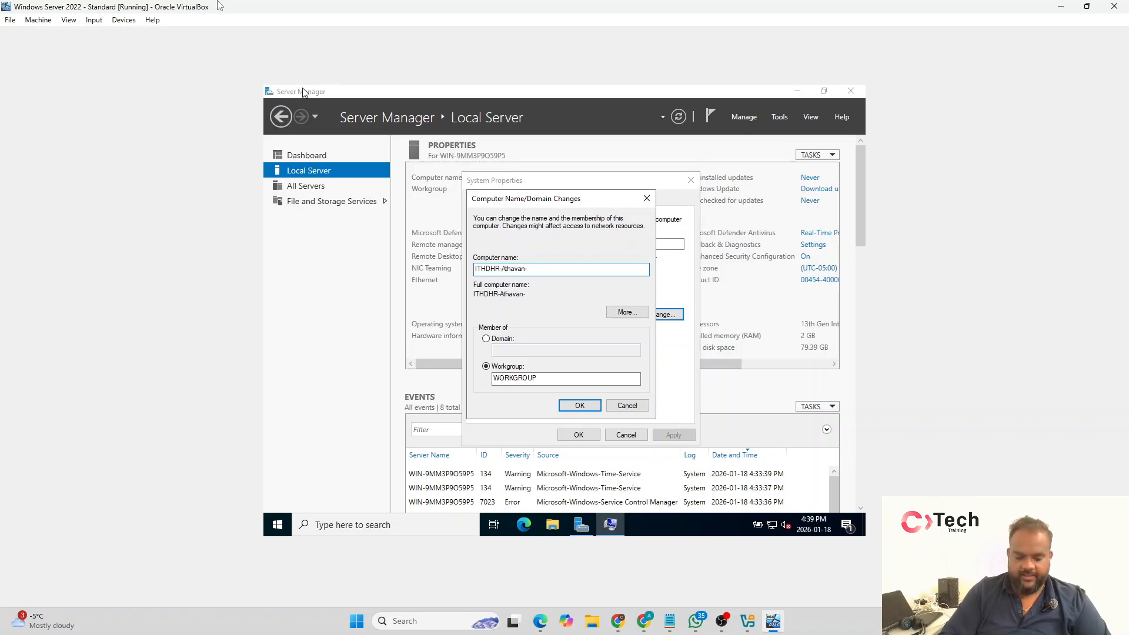
{"action": "type", "text": "Mahendrak"}
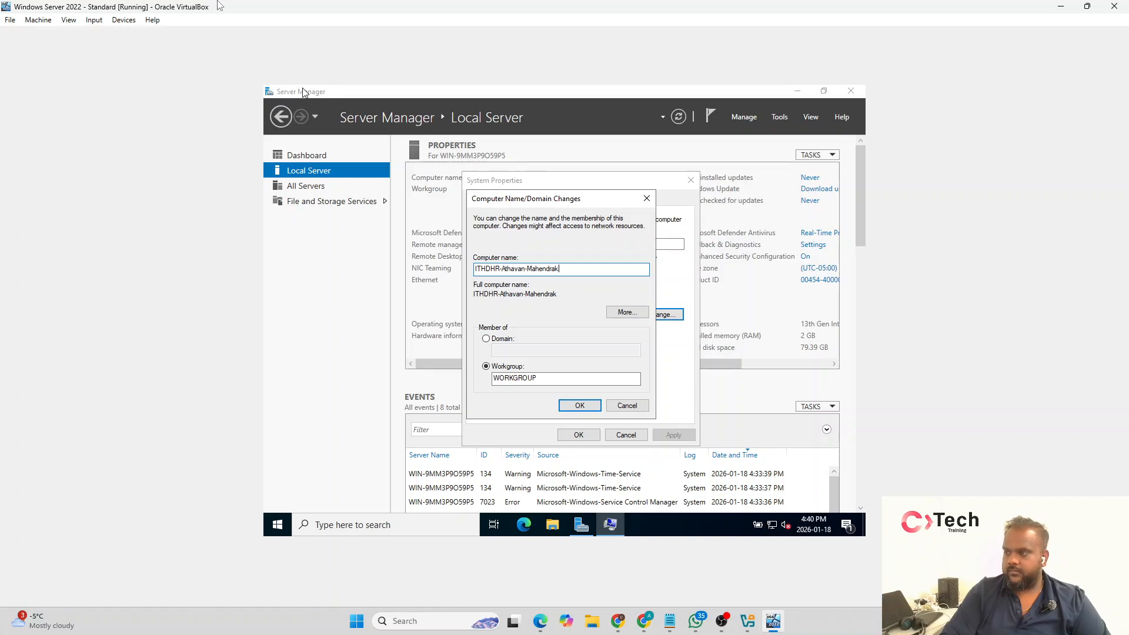
{"action": "type", "text": "umar"}
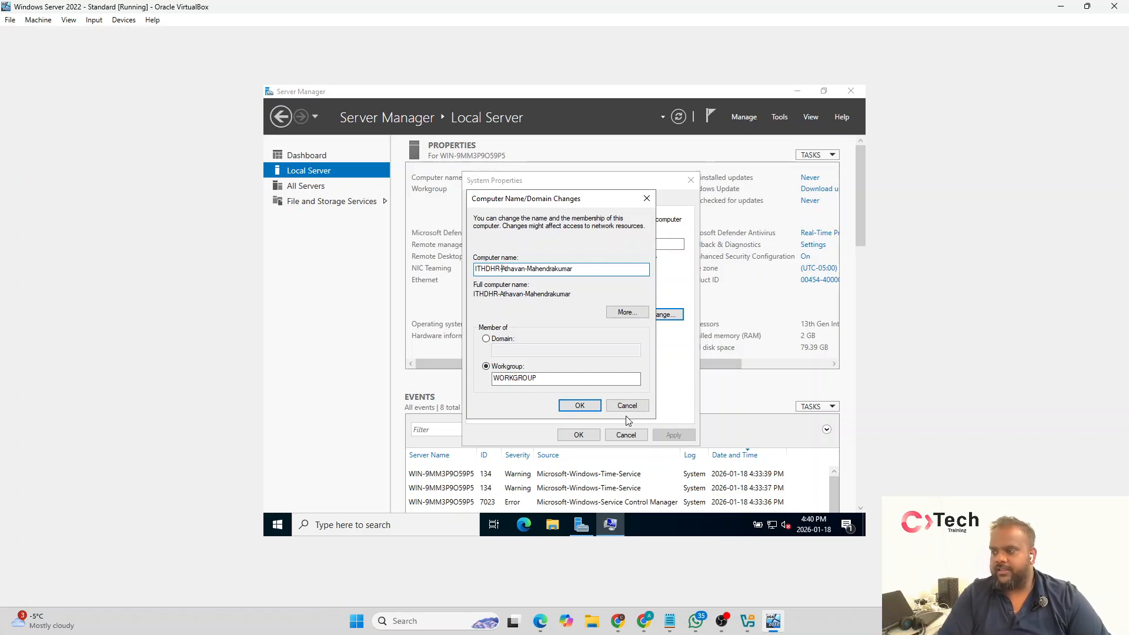
{"action": "left_click", "coordinate": [580, 406]}
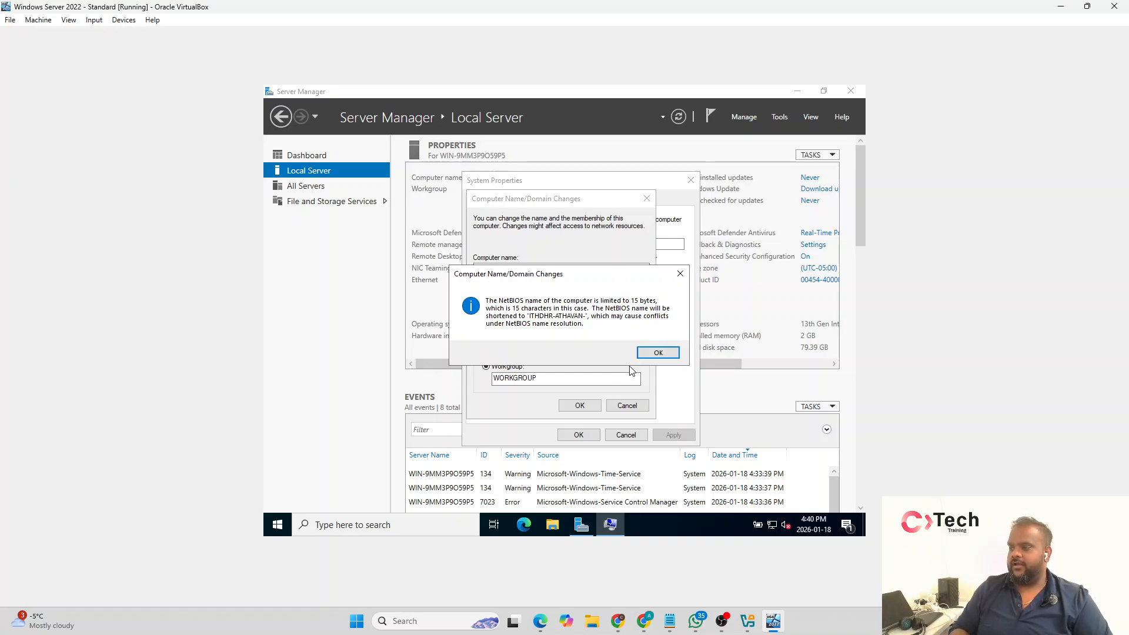
{"action": "left_click", "coordinate": [658, 352]}
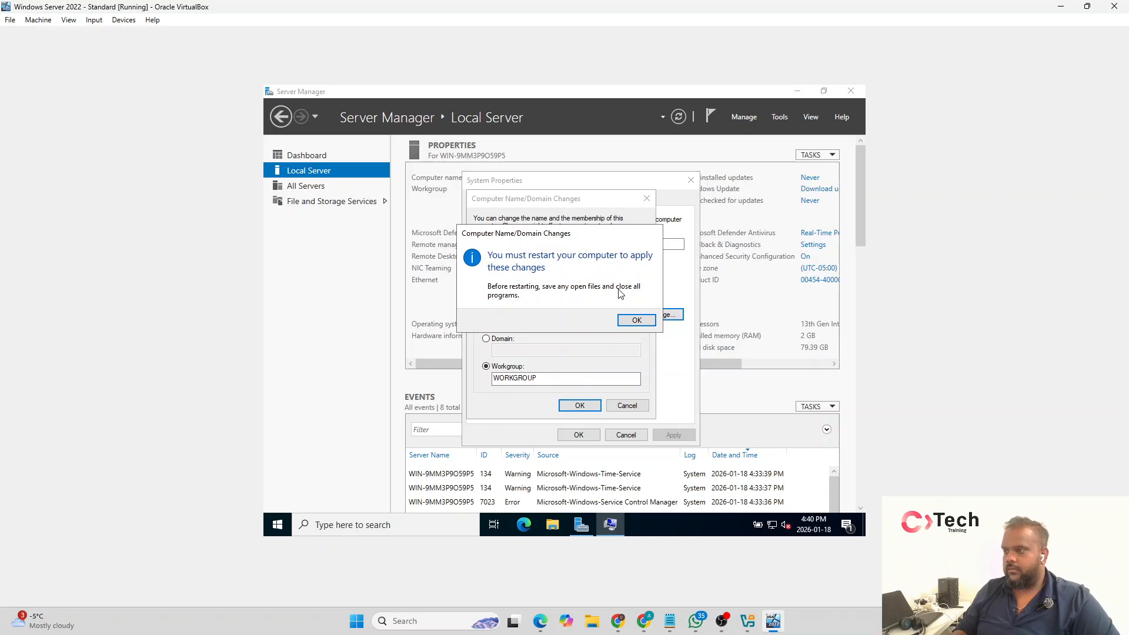
{"action": "left_click", "coordinate": [636, 320]}
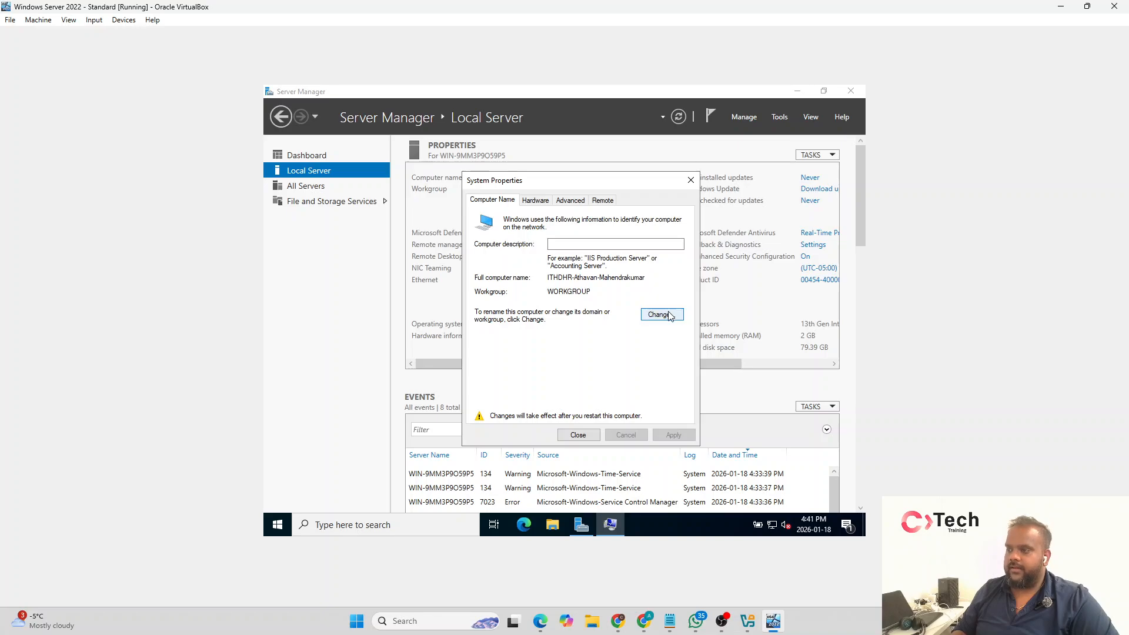
Step: Shorten the computer name to the ITHDHR prefix, a hyphen and the first name only, and apply the change
{"action": "left_click", "coordinate": [650, 316]}
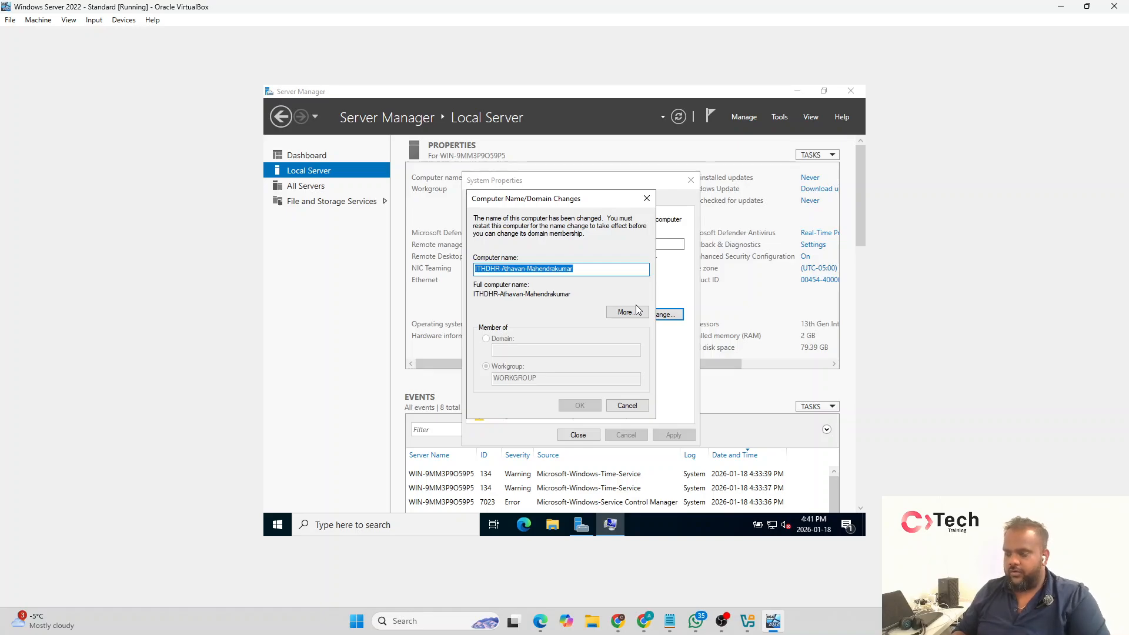
{"action": "left_click", "coordinate": [630, 269]}
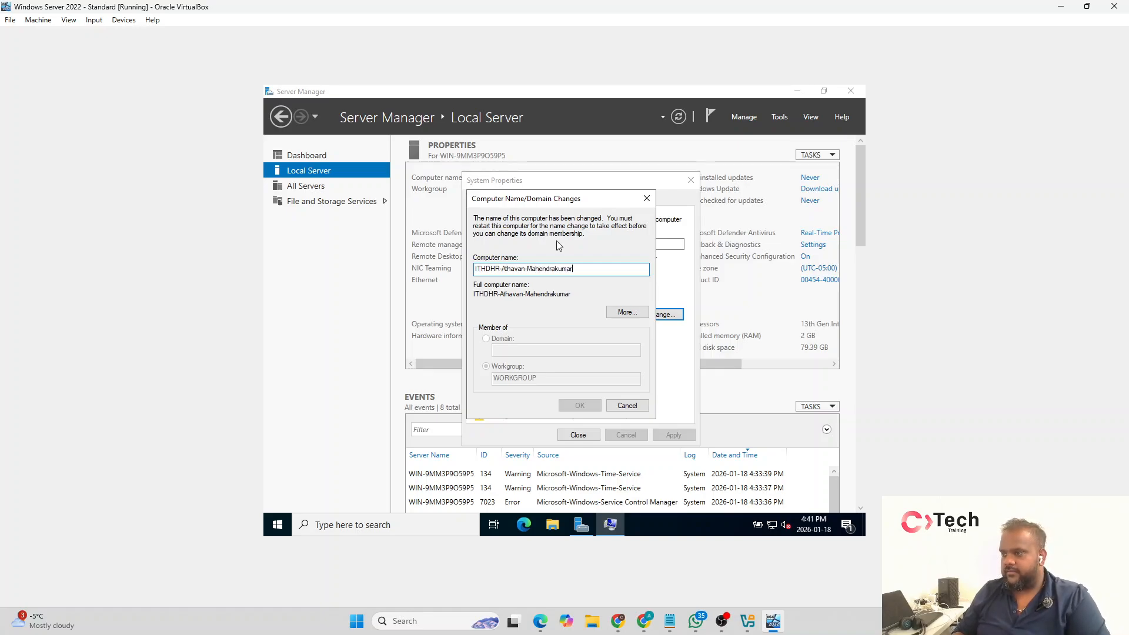
{"action": "key", "text": "BackSpace"}
{"action": "key", "text": "BackSpace"}
{"action": "key", "text": "BackSpace"}
{"action": "key", "text": "BackSpace"}
{"action": "key", "text": "BackSpace"}
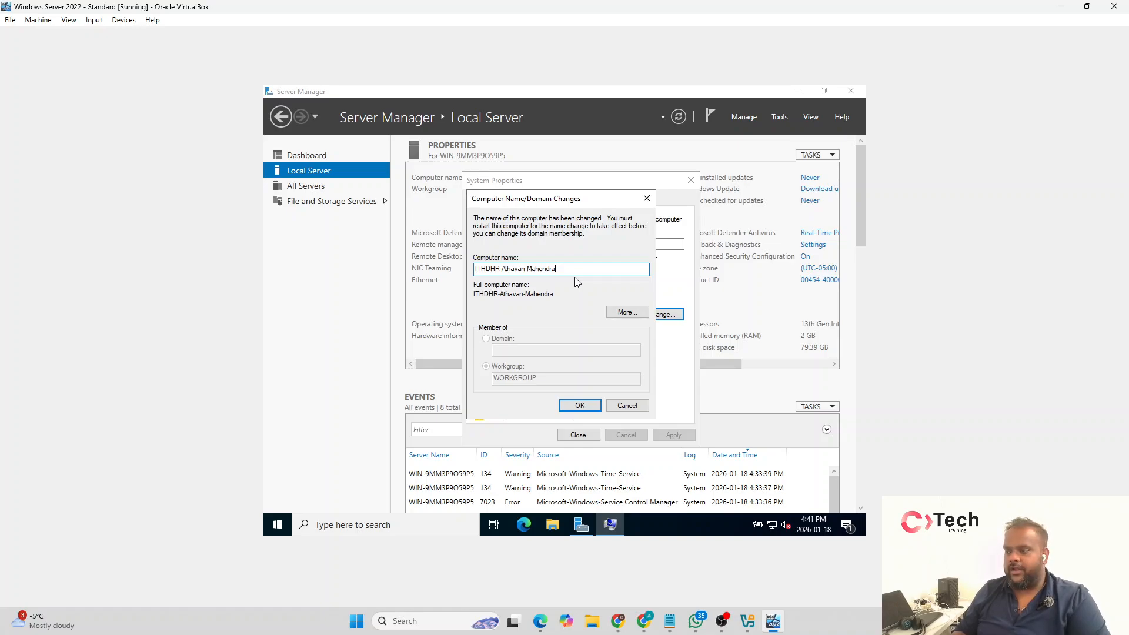
{"action": "key", "text": "BackSpace"}
{"action": "key", "text": "BackSpace"}
{"action": "key", "text": "BackSpace"}
{"action": "key", "text": "BackSpace"}
{"action": "key", "text": "BackSpace"}
{"action": "key", "text": "BackSpace"}
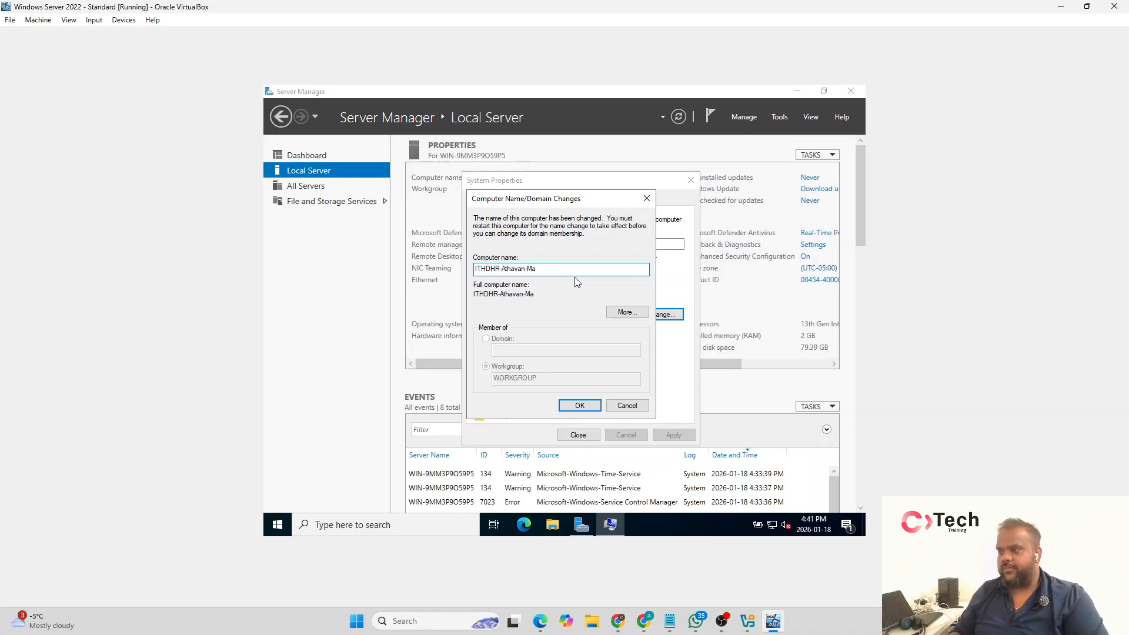
{"action": "key", "text": "BackSpace"}
{"action": "key", "text": "BackSpace"}
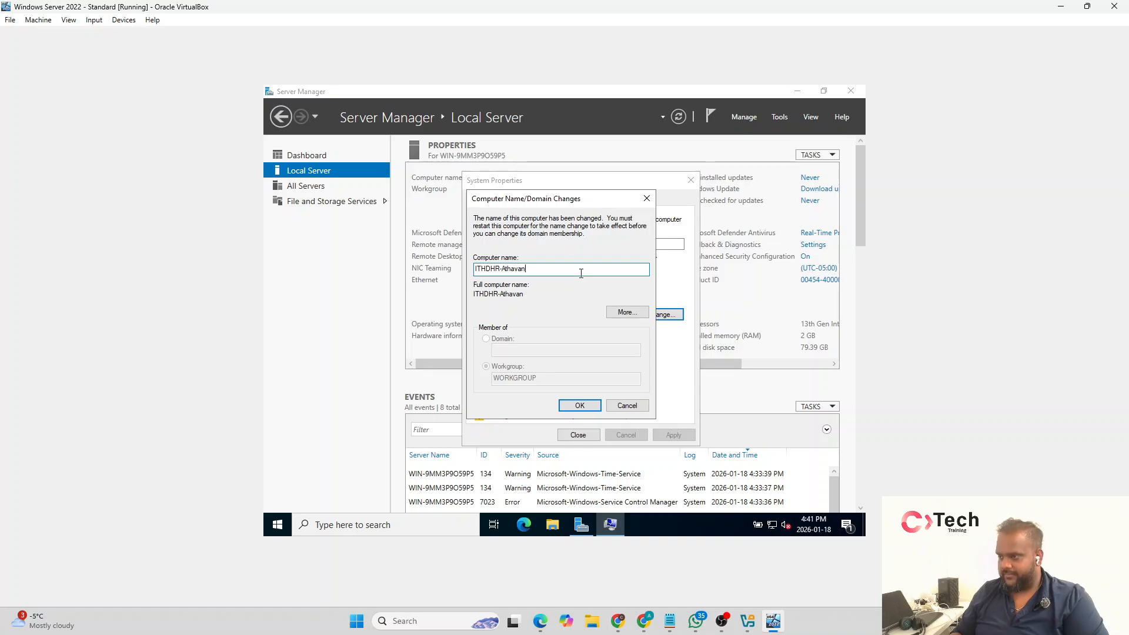
{"action": "left_click", "coordinate": [579, 405]}
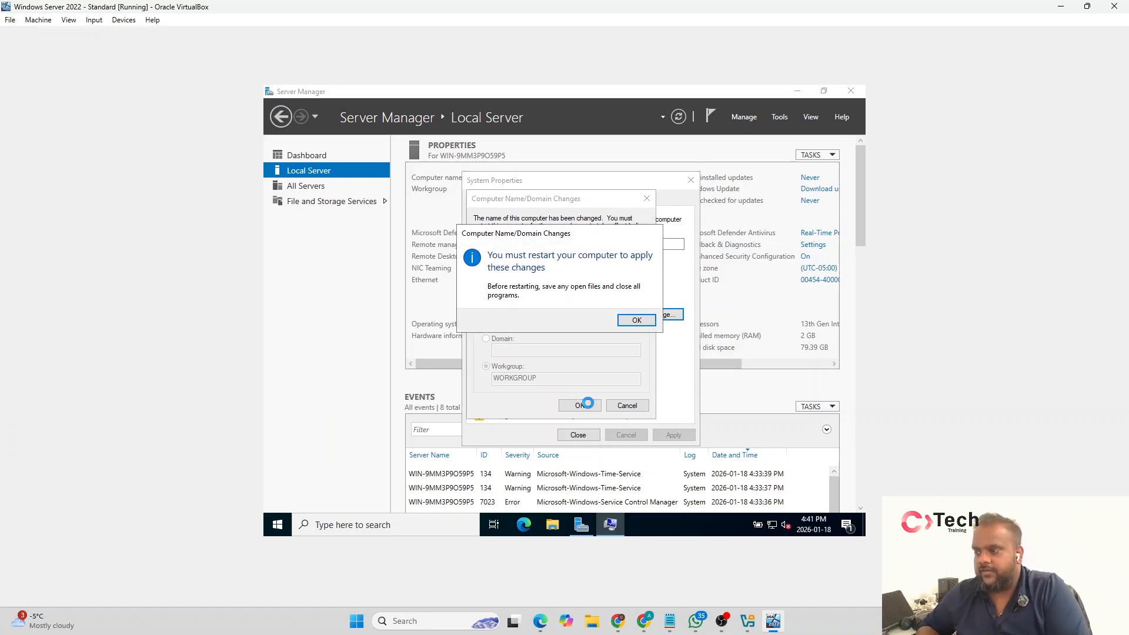
Step: Accept the restart notice for the computer rename, close System Properties and postpone the restart
{"action": "left_click", "coordinate": [637, 321]}
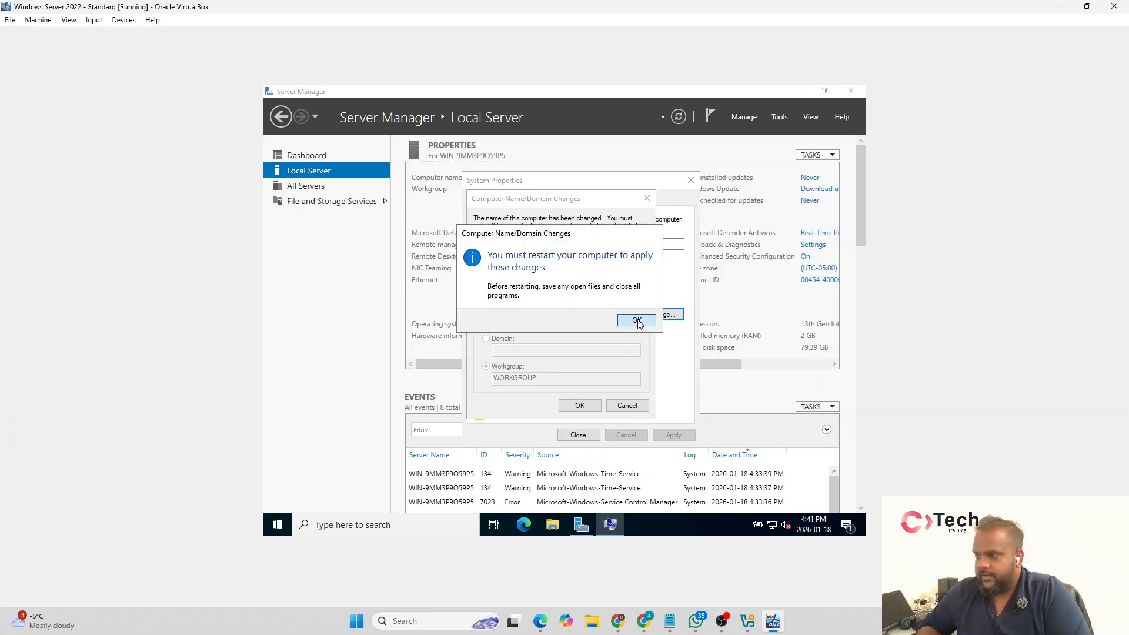
{"action": "left_click", "coordinate": [576, 434]}
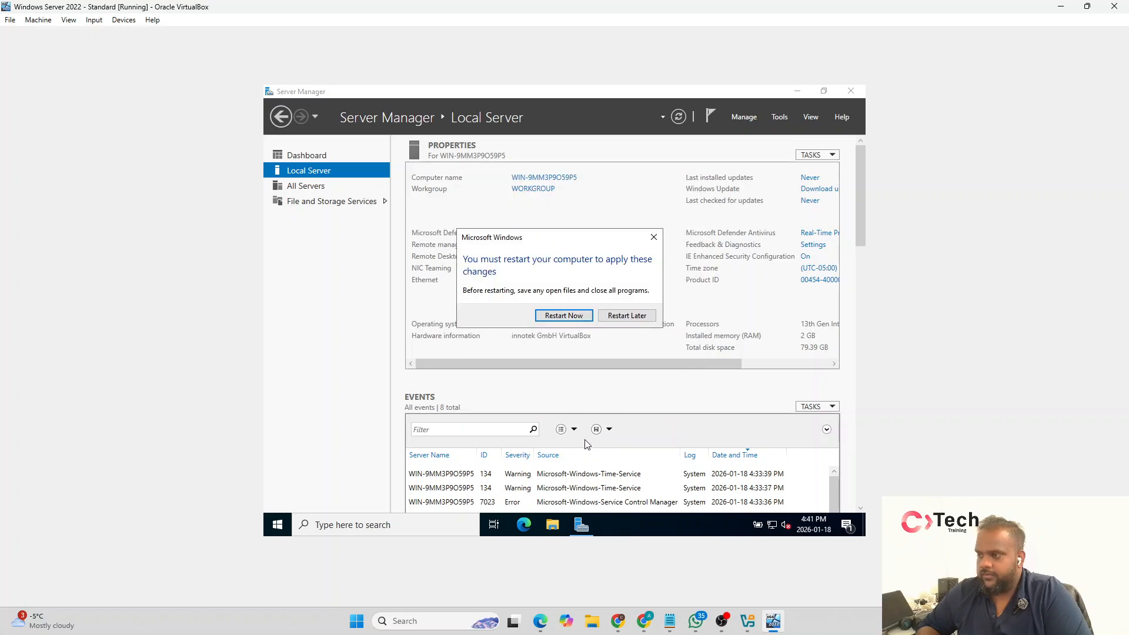
{"action": "left_click", "coordinate": [627, 317]}
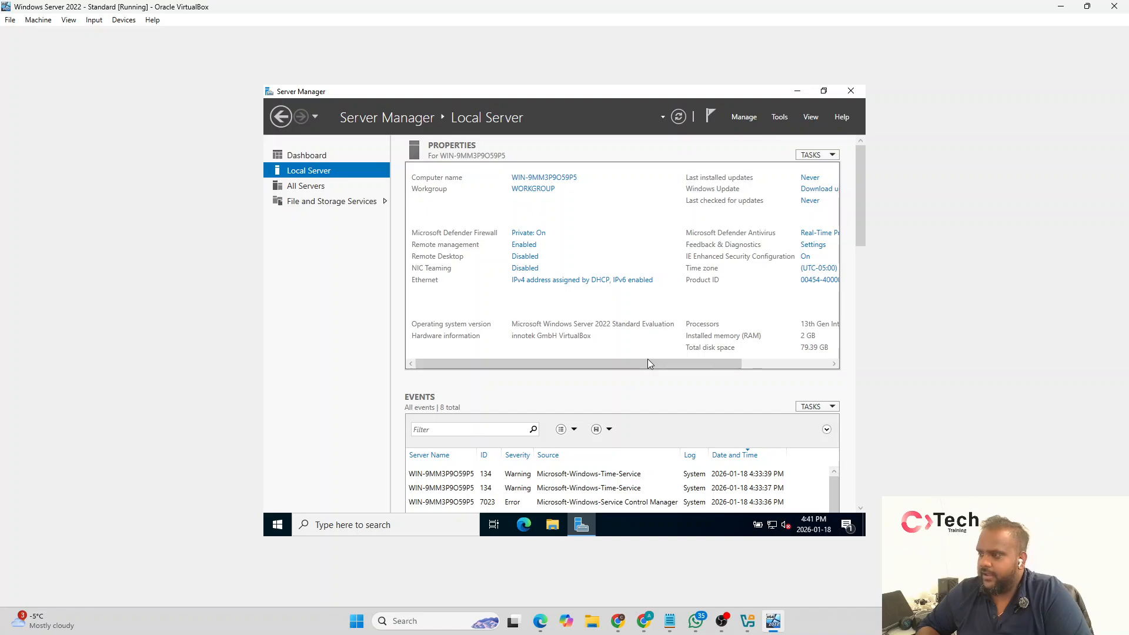
Step: Examine the remaining local server properties and the properties of Local Disk (C:) in File Explorer
{"action": "left_click_drag", "start_coordinate": [649, 365], "coordinate": [728, 361]}
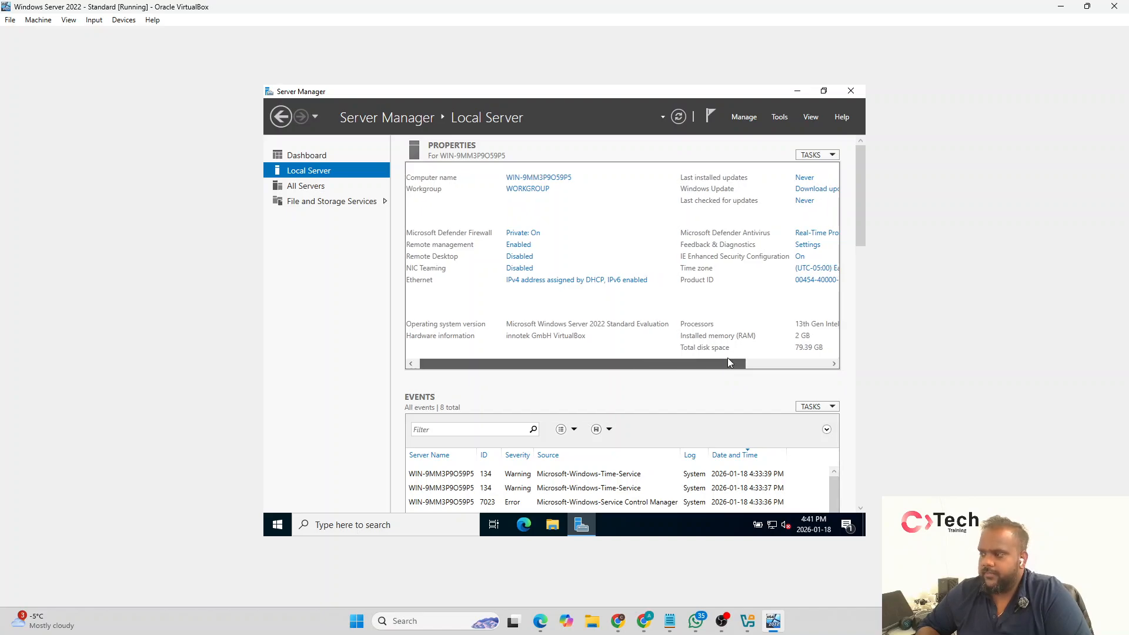
{"action": "left_click", "coordinate": [832, 364]}
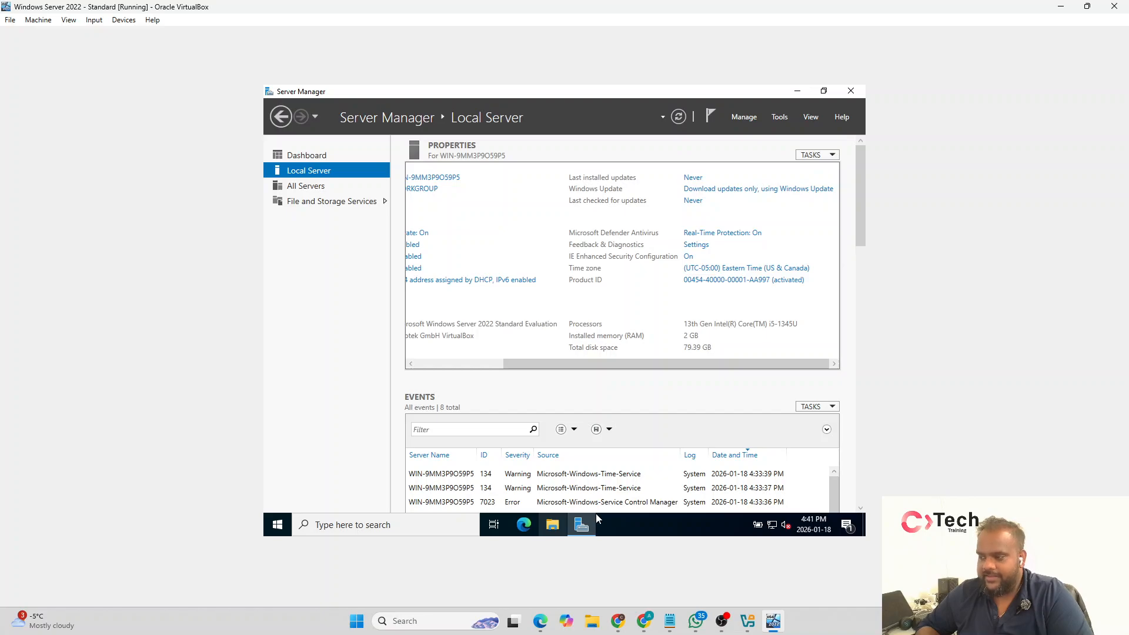
{"action": "left_click", "coordinate": [556, 522]}
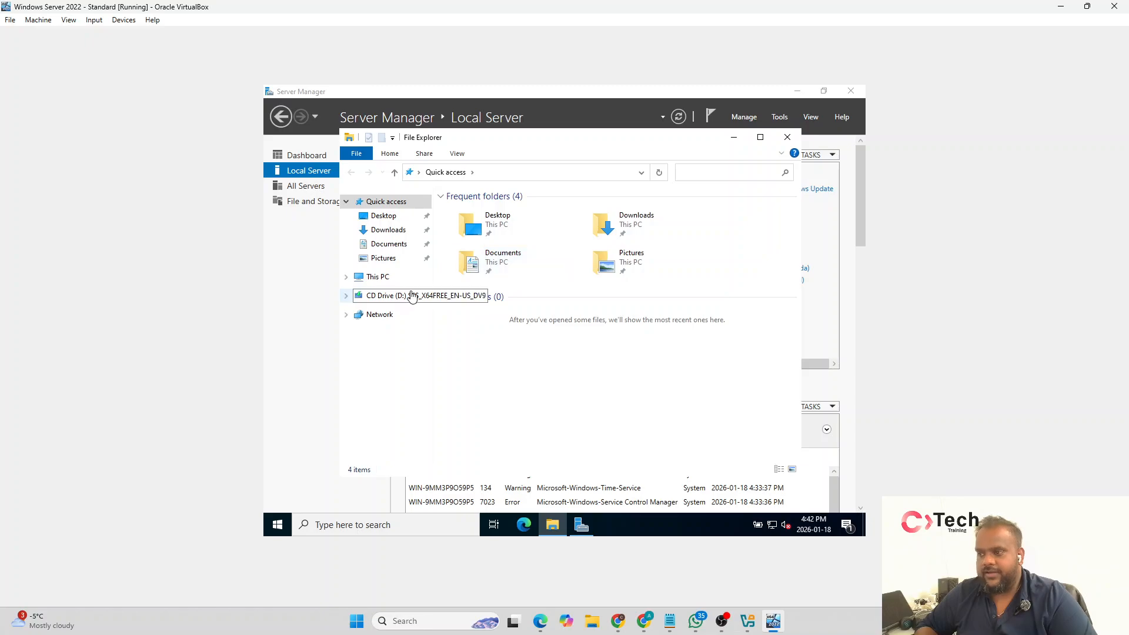
{"action": "left_click", "coordinate": [377, 277]}
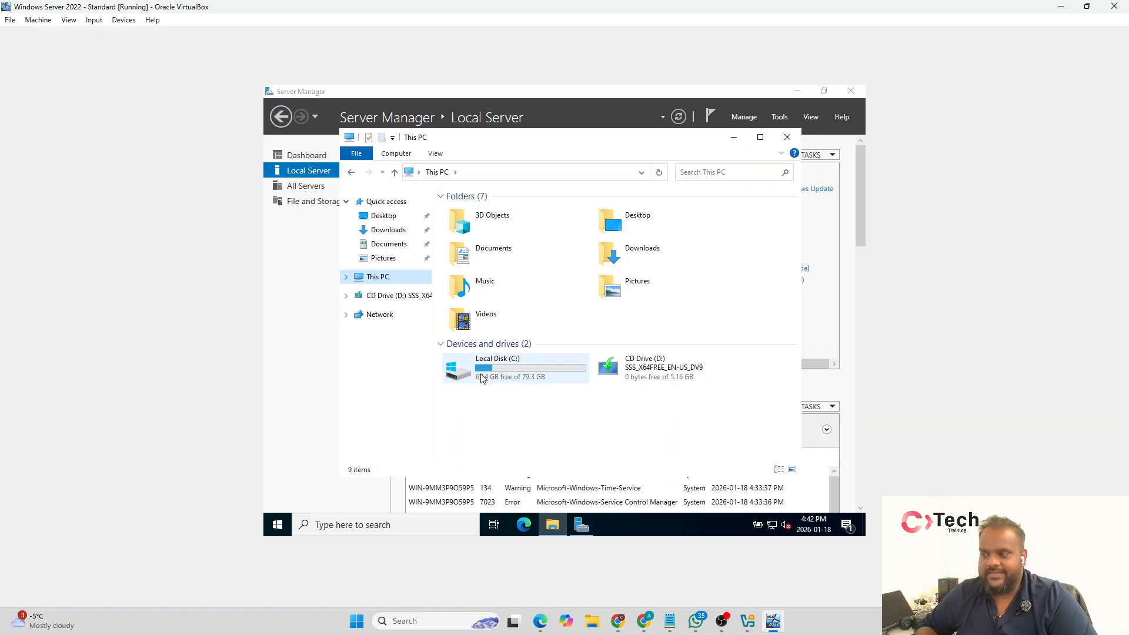
{"action": "mouse_move", "coordinate": [493, 381]}
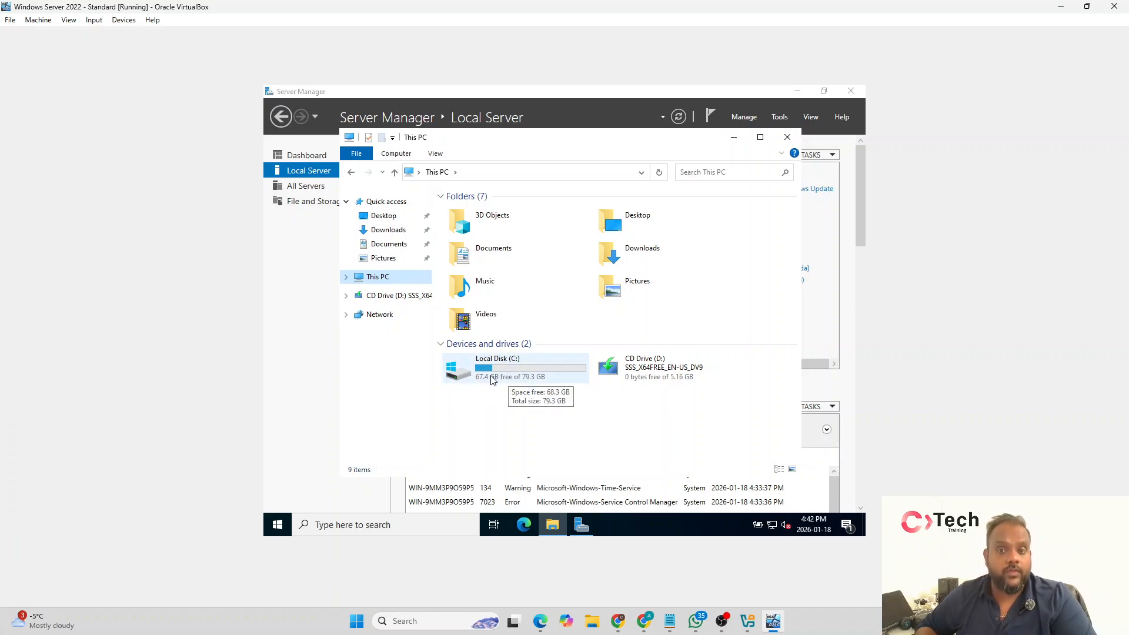
{"action": "right_click", "coordinate": [496, 378]}
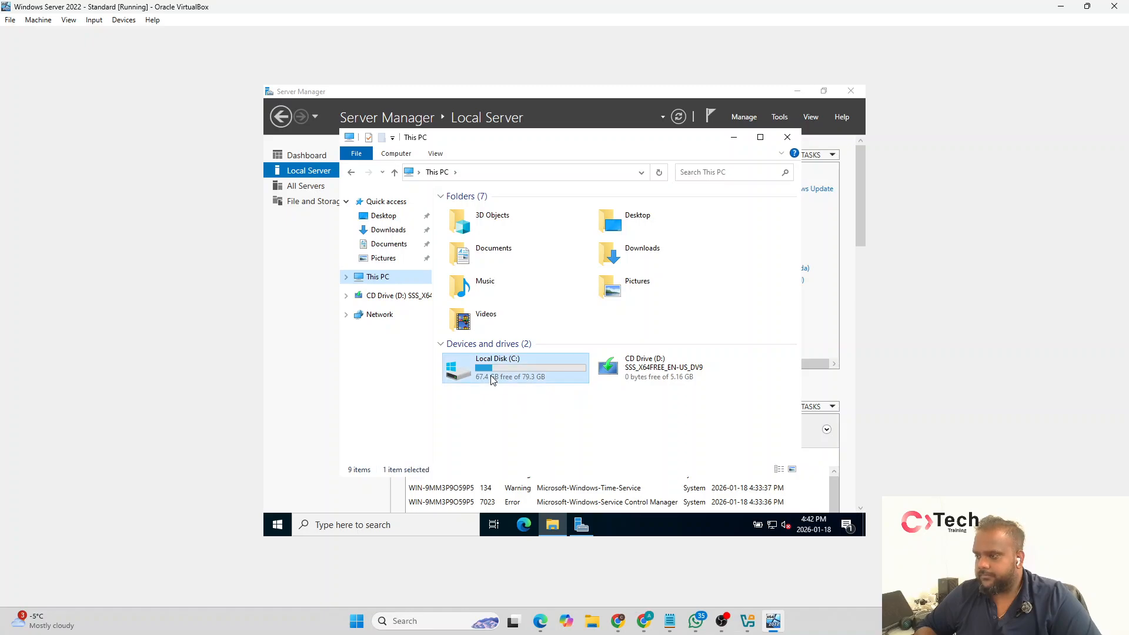
{"action": "left_click", "coordinate": [518, 366]}
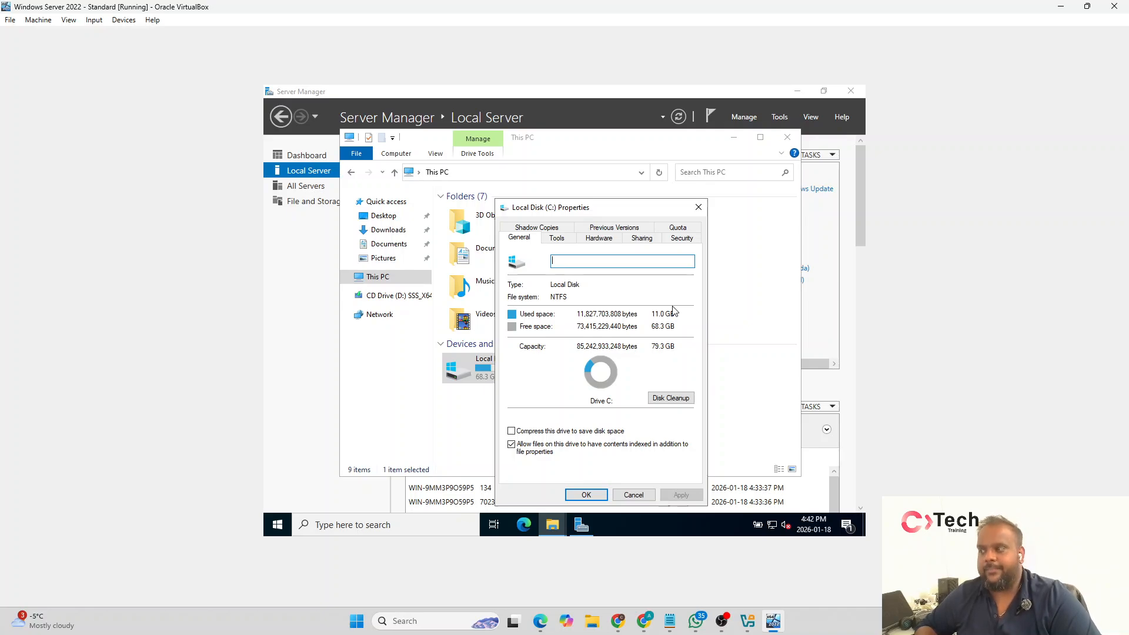
{"action": "left_click", "coordinate": [701, 207]}
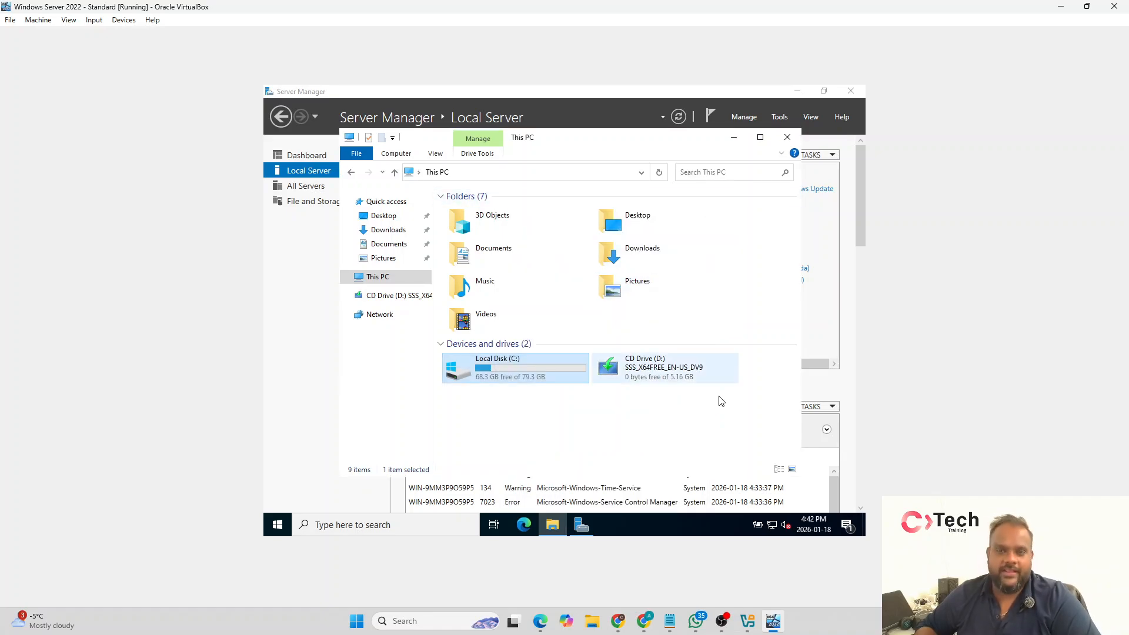
{"action": "left_click", "coordinate": [694, 433]}
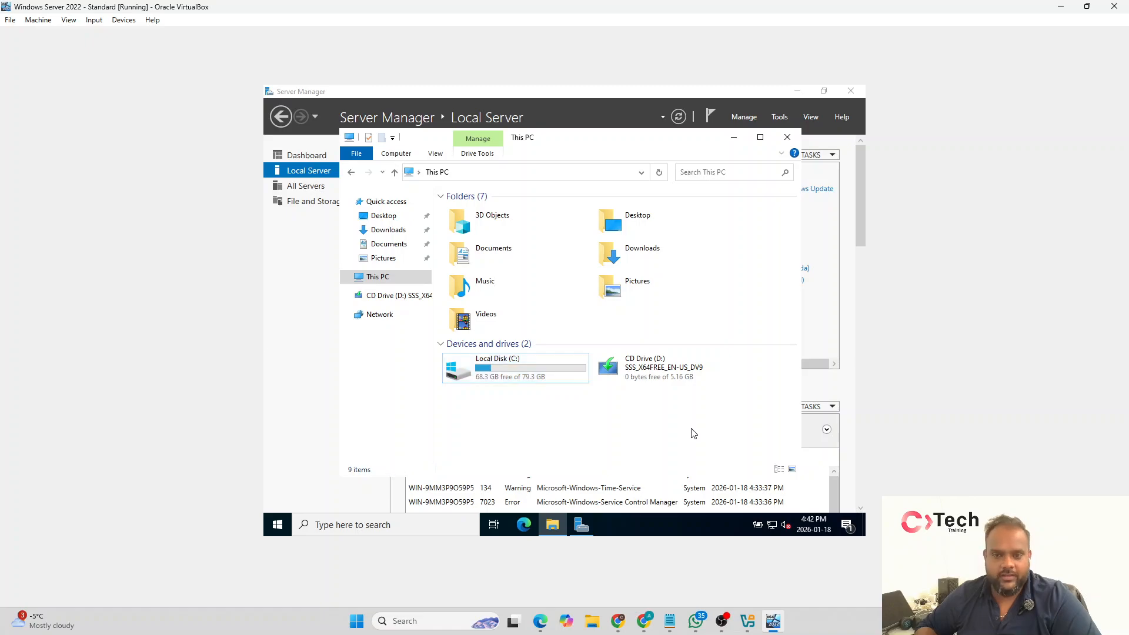
{"action": "left_click", "coordinate": [788, 137]}
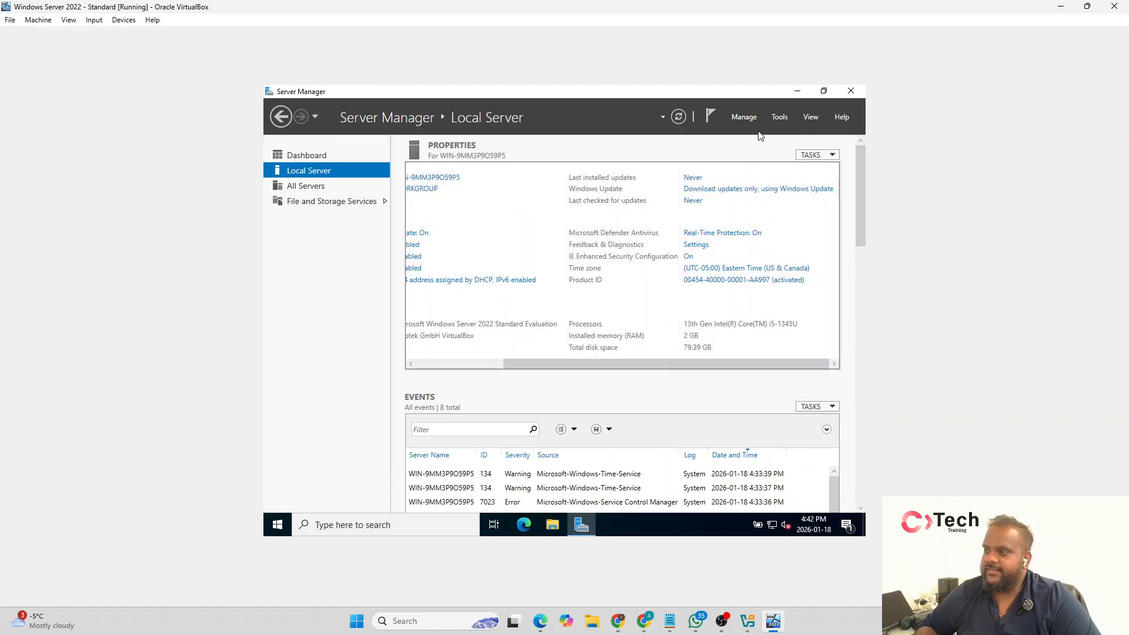
Step: Close Server Manager and insert the Guest Additions CD image into the virtual machine
{"action": "left_click", "coordinate": [851, 91]}
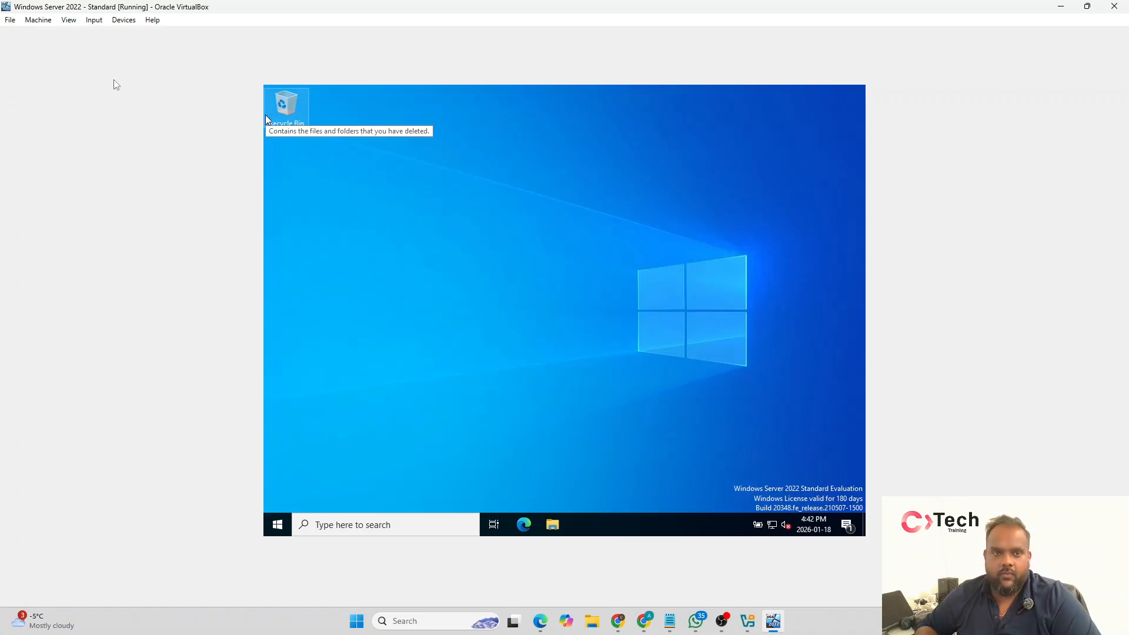
{"action": "left_click", "coordinate": [49, 21]}
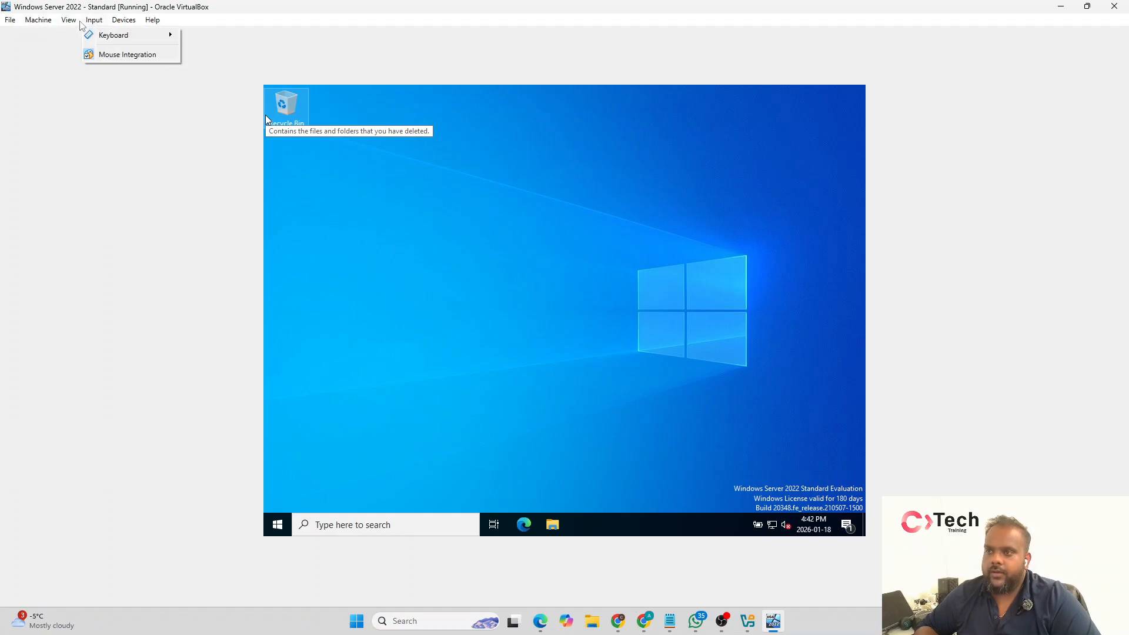
{"action": "left_click", "coordinate": [125, 20]}
{"action": "left_click", "coordinate": [124, 20]}
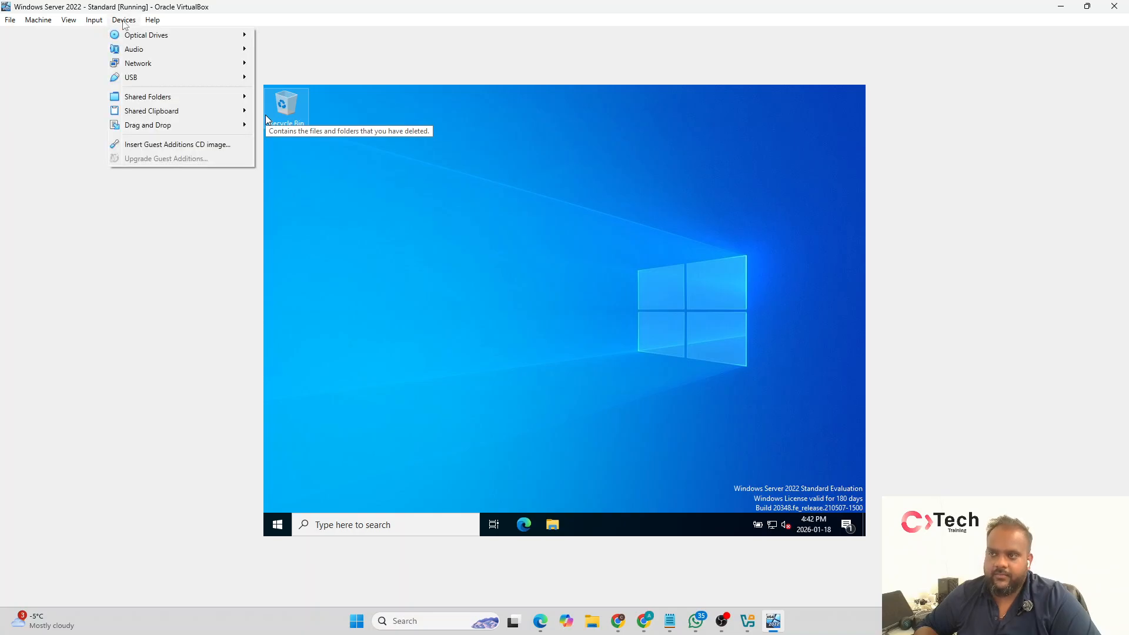
{"action": "left_click", "coordinate": [194, 145]}
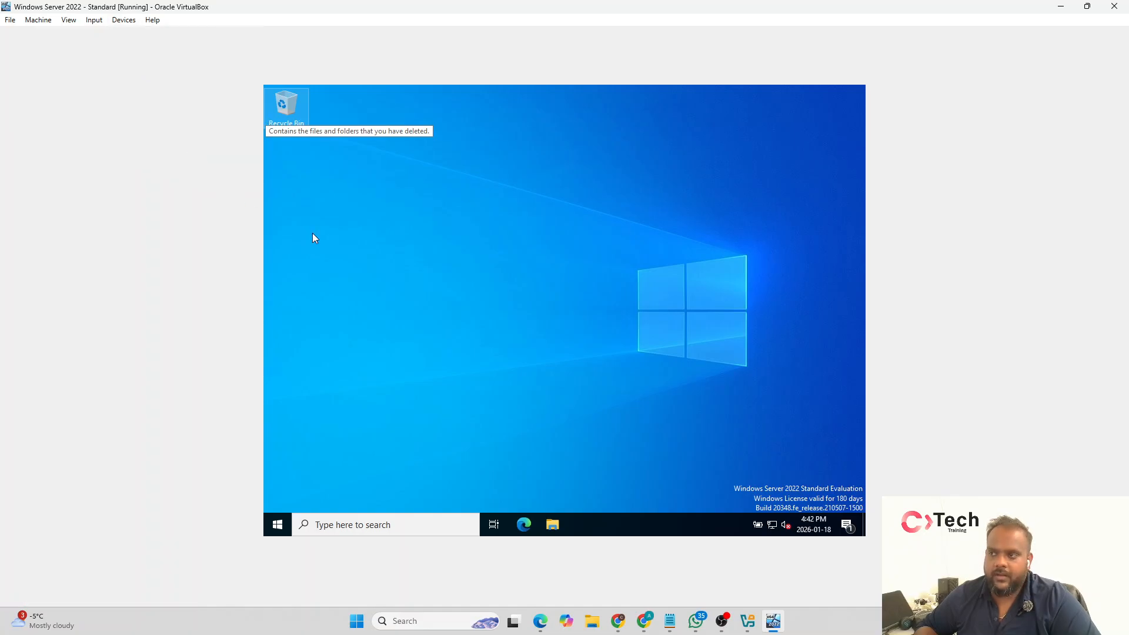
Step: Open the VirtualBox Guest Additions CD drive in File Explorer and launch the VBoxWindowsAdditions installer
{"action": "left_click", "coordinate": [552, 523]}
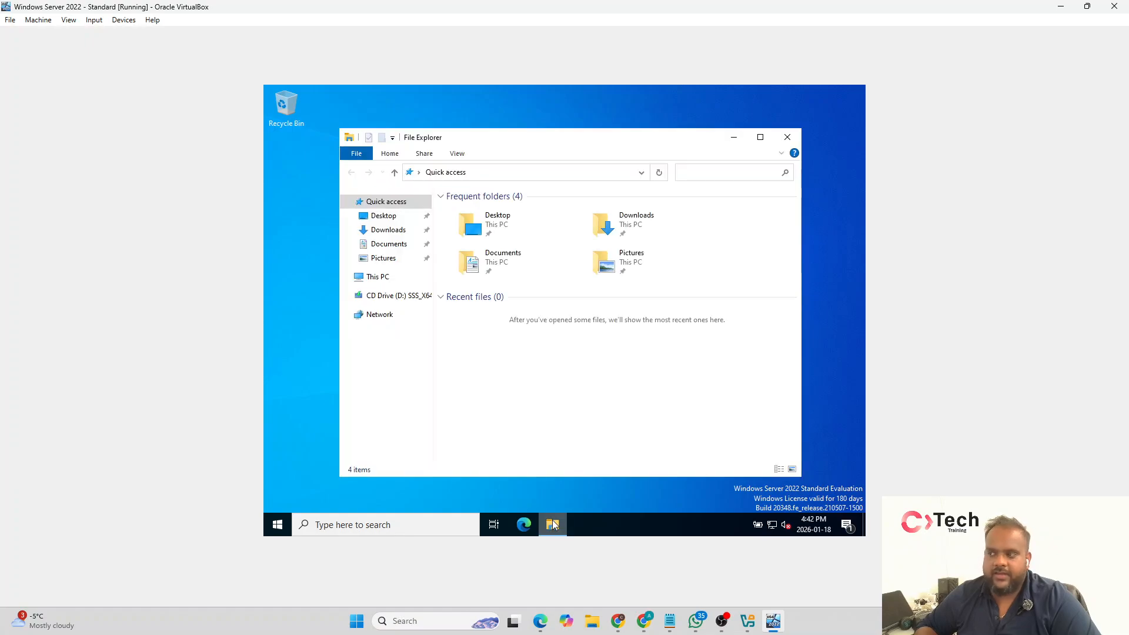
{"action": "left_click", "coordinate": [379, 279]}
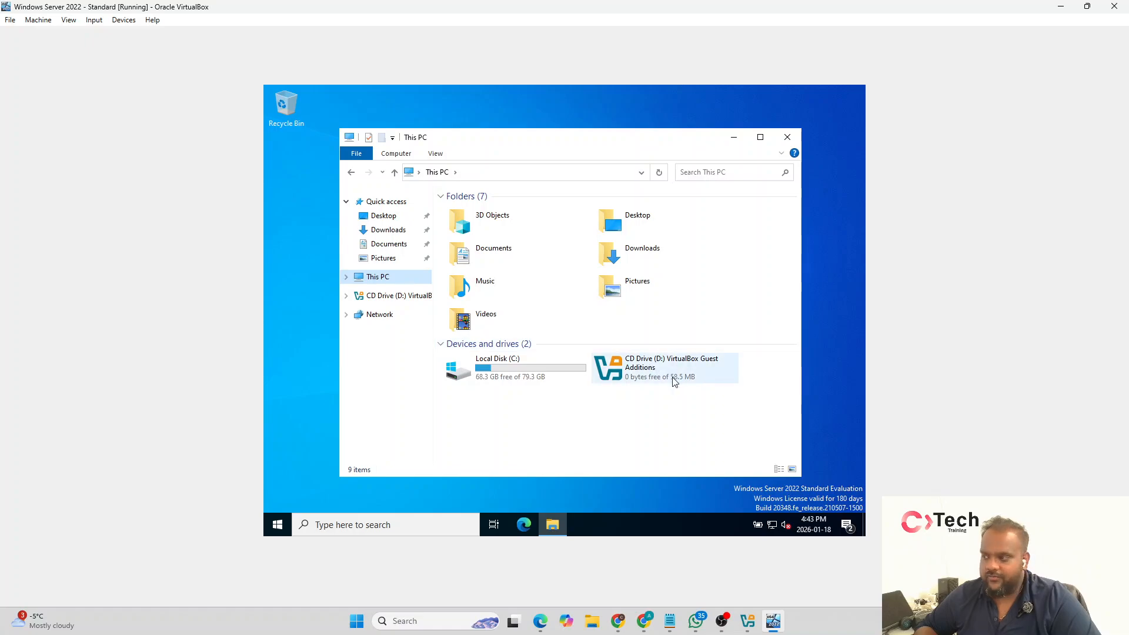
{"action": "double_click", "coordinate": [697, 374]}
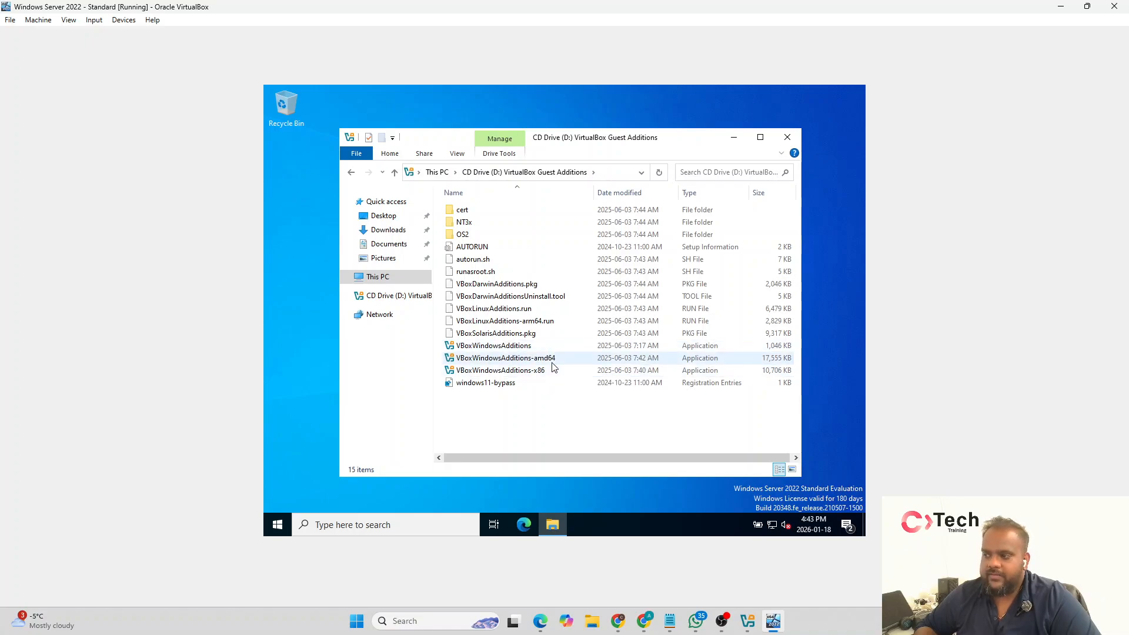
{"action": "double_click", "coordinate": [509, 347]}
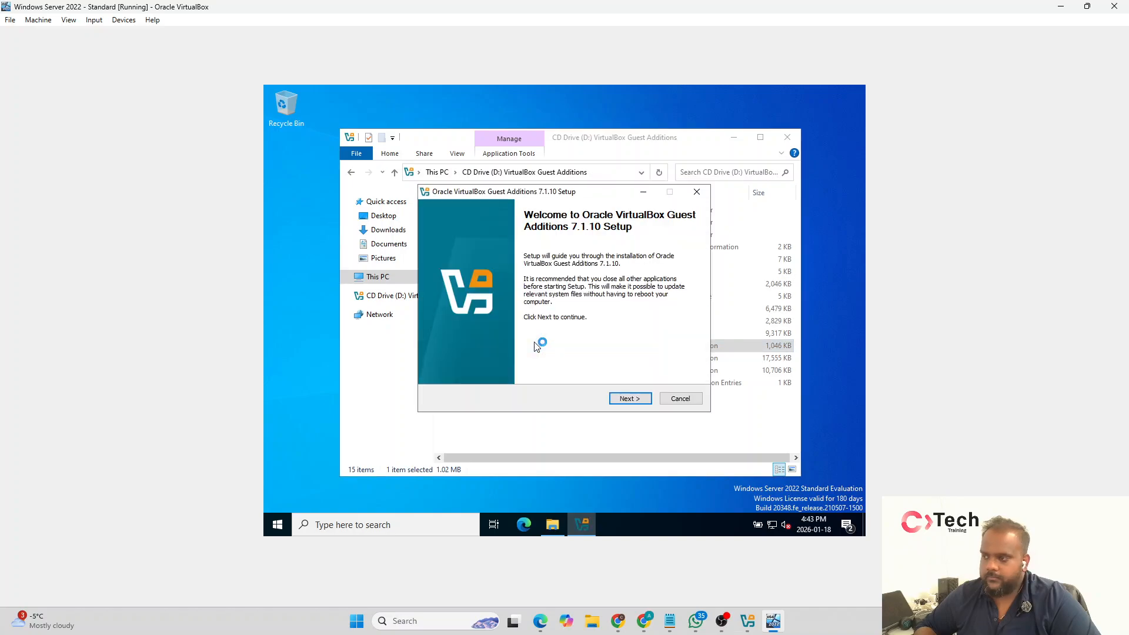
Step: Install VirtualBox Guest Additions 7.1.10 in the default destination folder and finish setup with an immediate reboot
{"action": "left_click", "coordinate": [628, 398]}
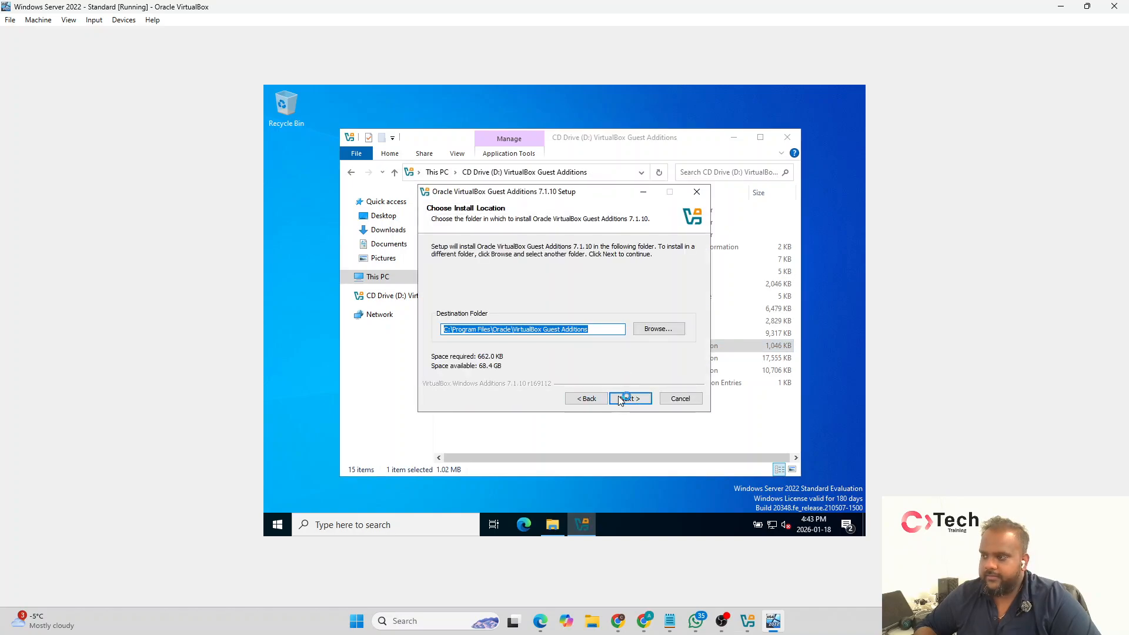
{"action": "left_click", "coordinate": [622, 399]}
{"action": "left_click", "coordinate": [623, 400]}
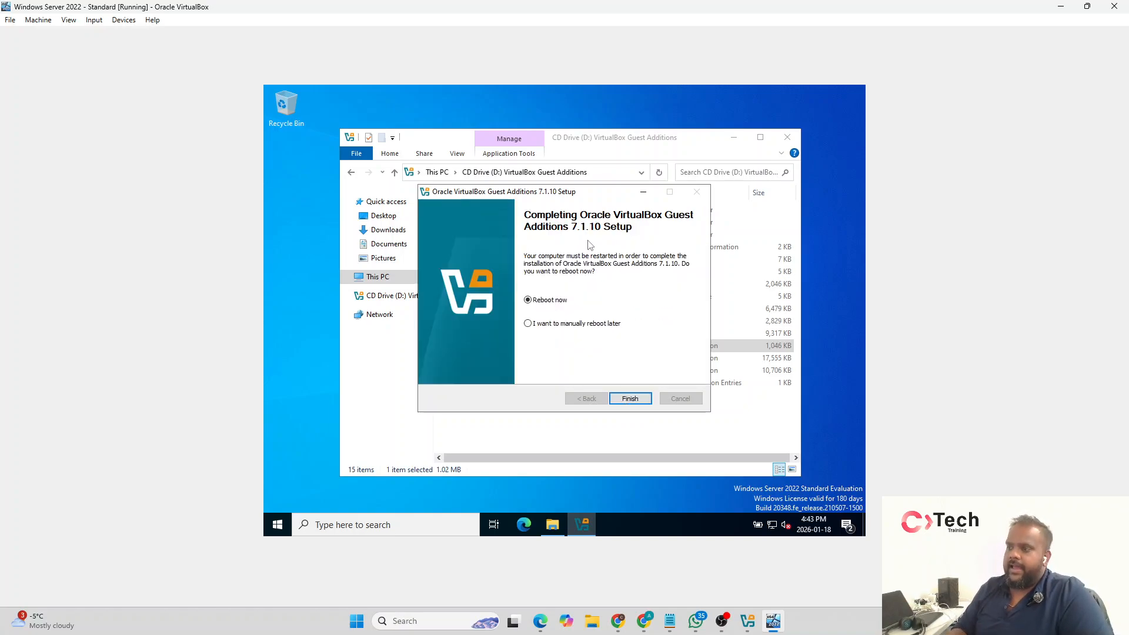
{"action": "left_click", "coordinate": [632, 398]}
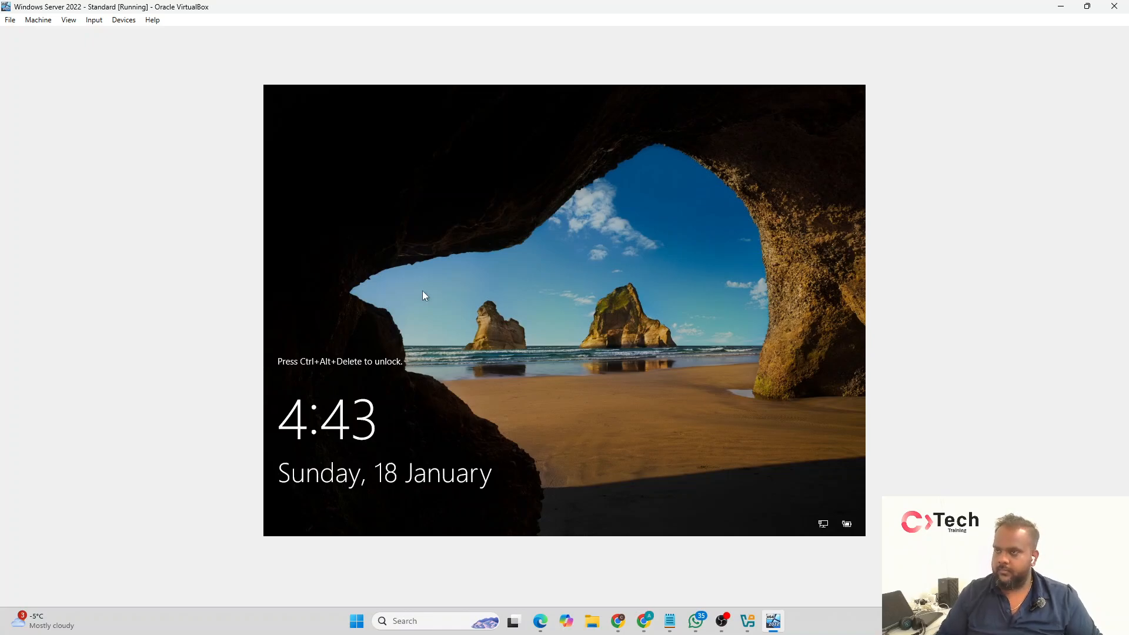
Step: Send the unlock sequence to the virtual machine and sign in as Administrator with the account password
{"action": "left_click", "coordinate": [95, 21]}
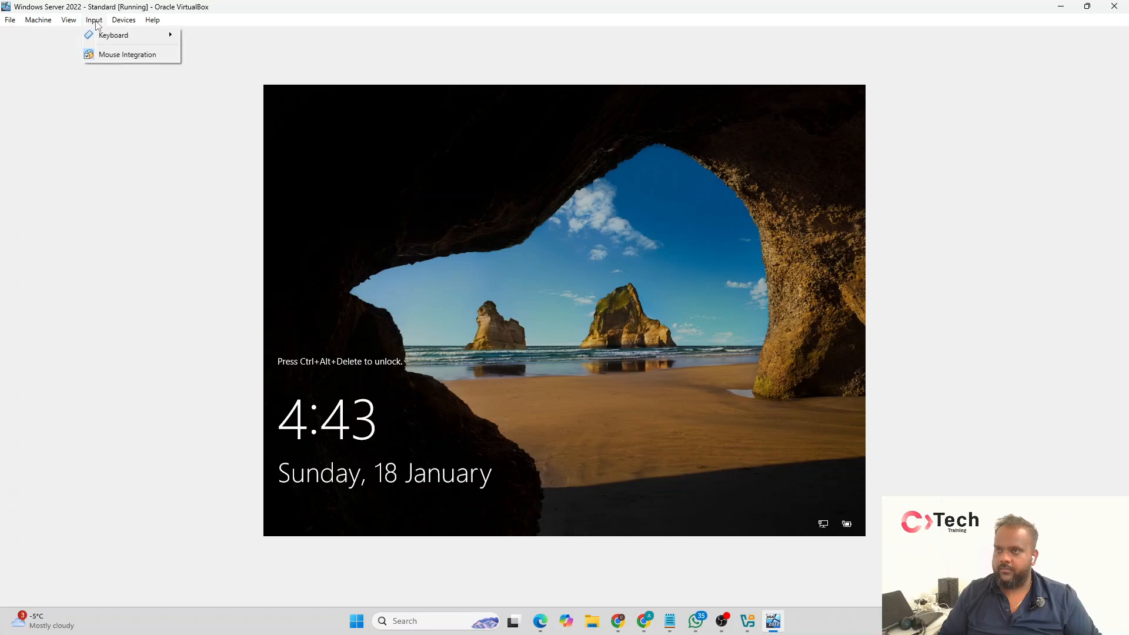
{"action": "mouse_move", "coordinate": [138, 36]}
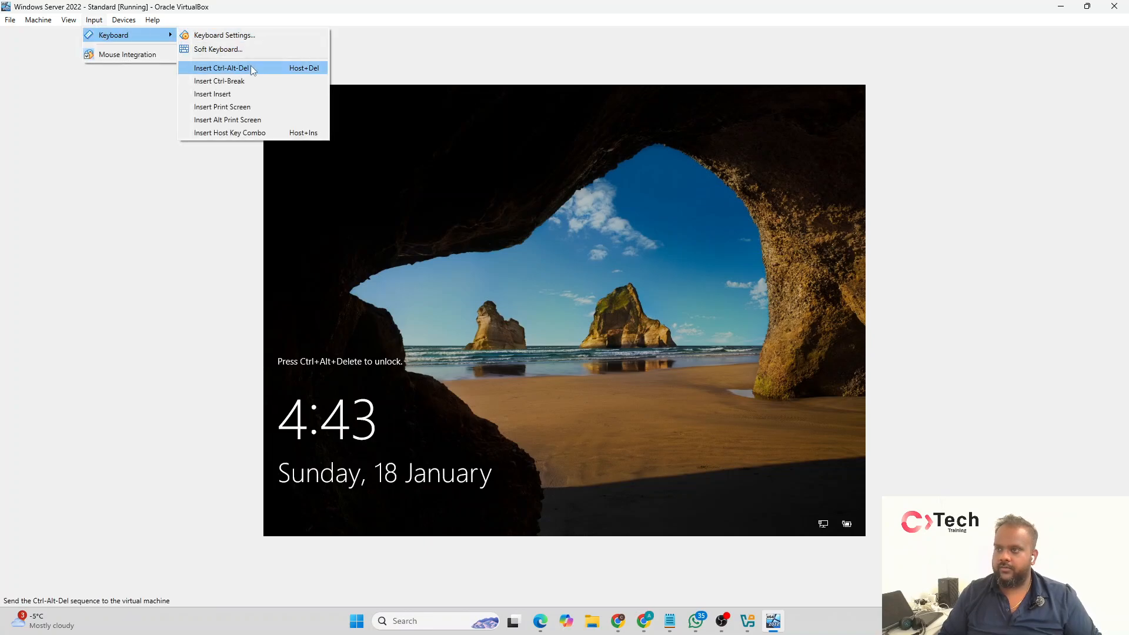
{"action": "left_click", "coordinate": [317, 68]}
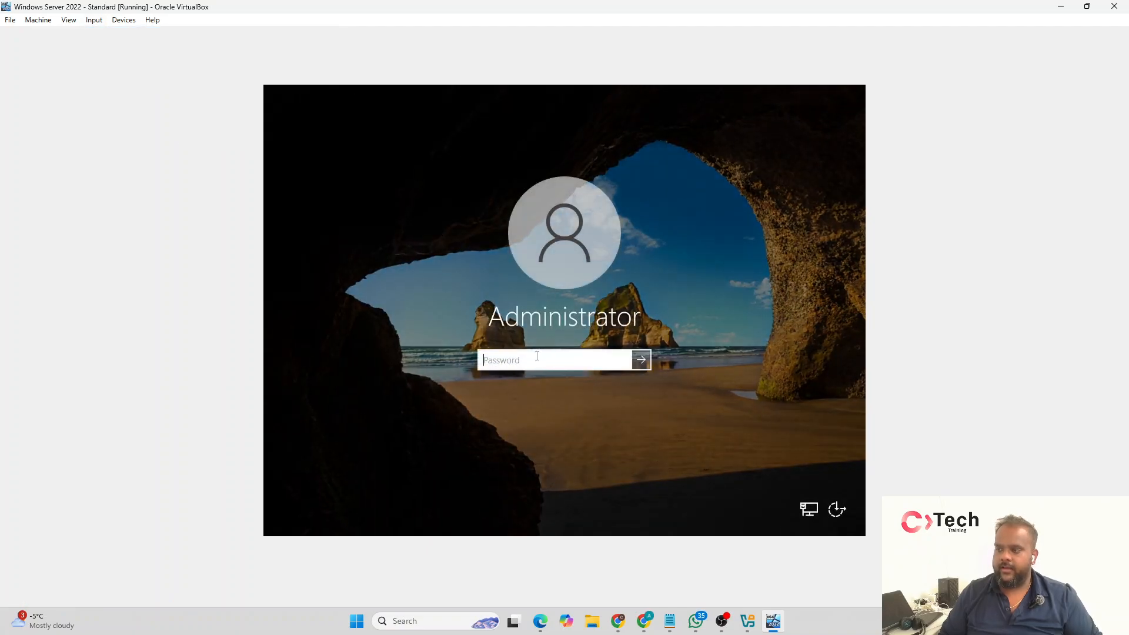
{"action": "type", "text": "*********"}
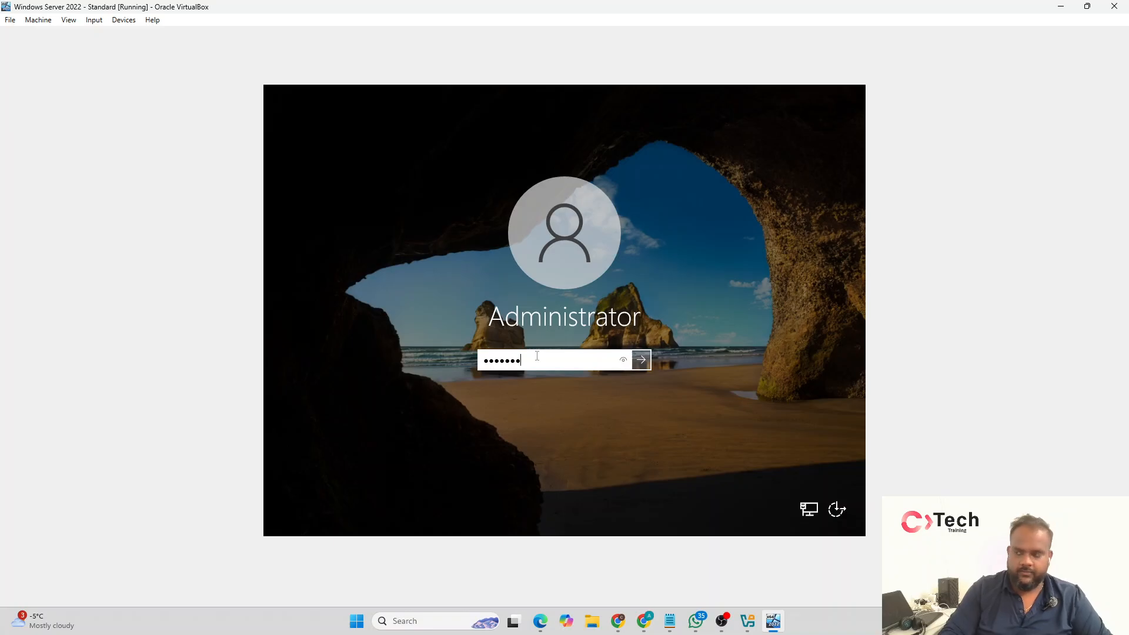
{"action": "key", "text": "Return"}
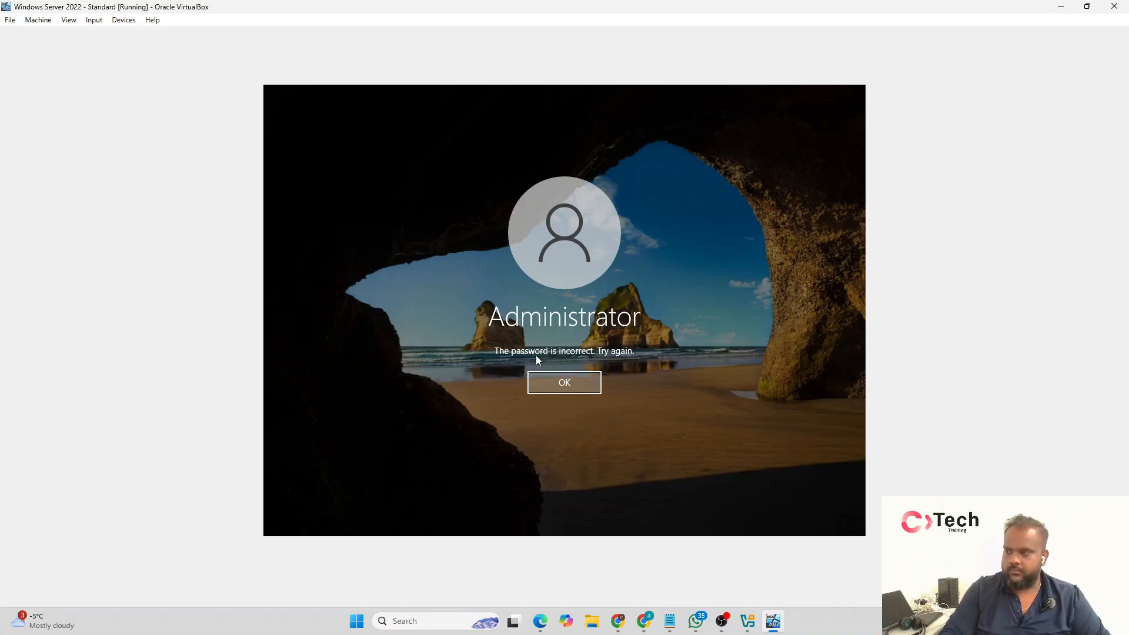
{"action": "key", "text": "Return"}
{"action": "type", "text": "*********"}
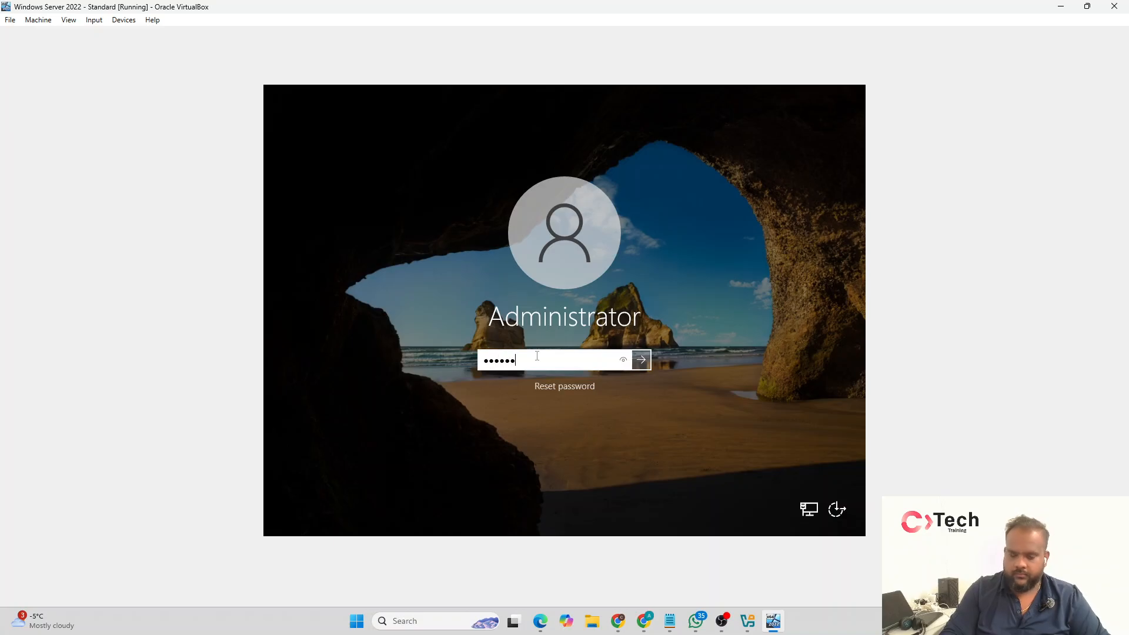
{"action": "key", "text": "Return"}
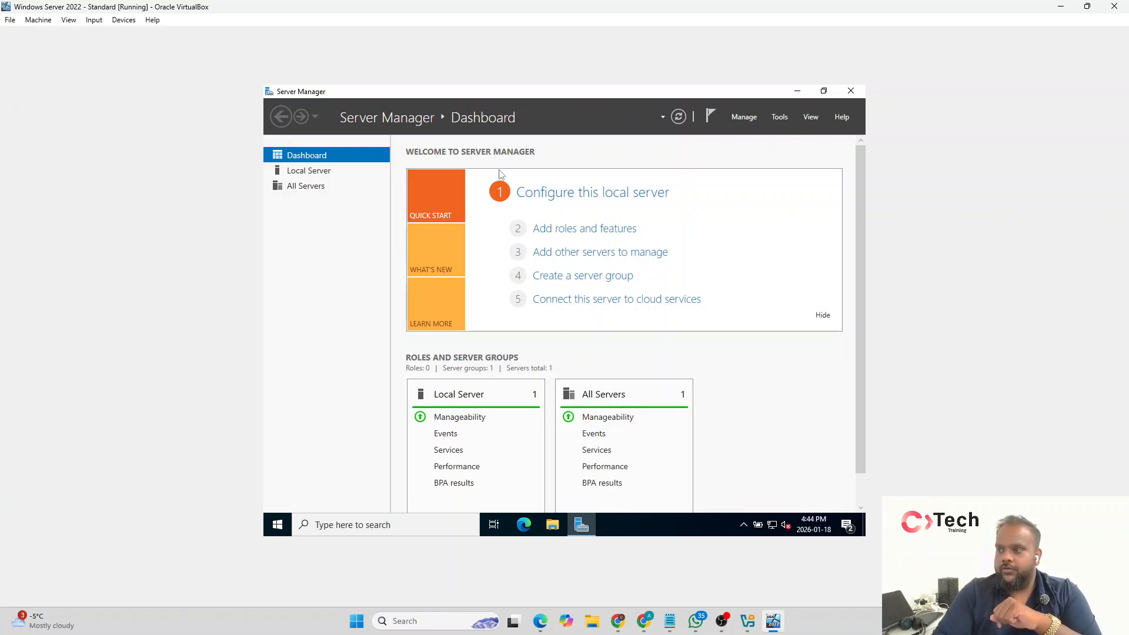
Step: Close Server Manager, check the server desktop in full-screen mode and return the virtual machine to windowed view
{"action": "left_click", "coordinate": [851, 91]}
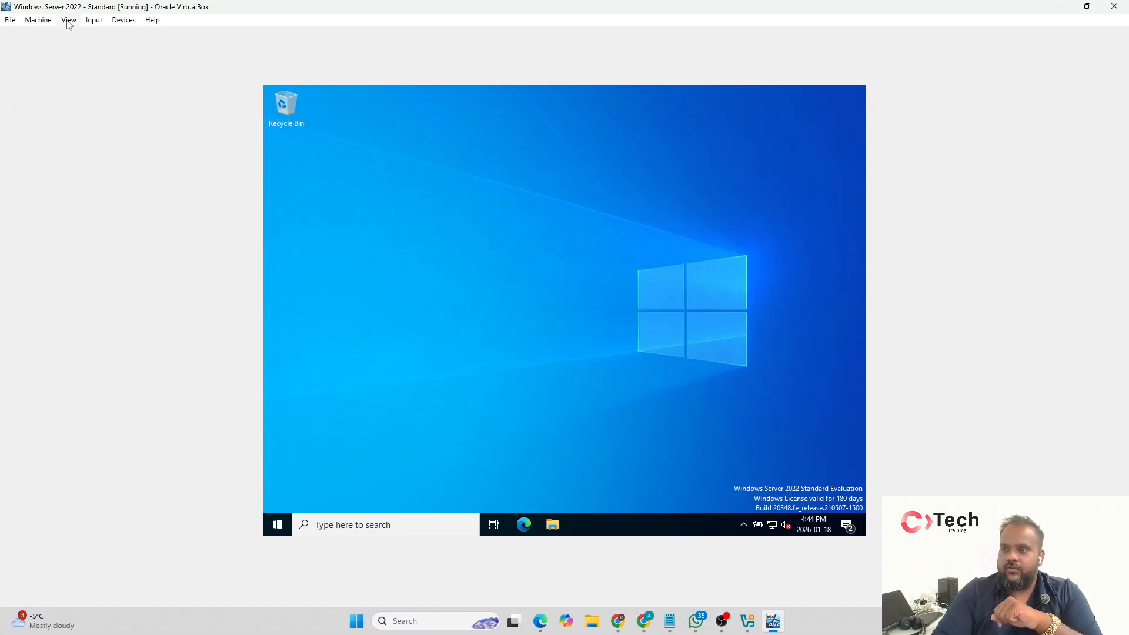
{"action": "left_click", "coordinate": [76, 35]}
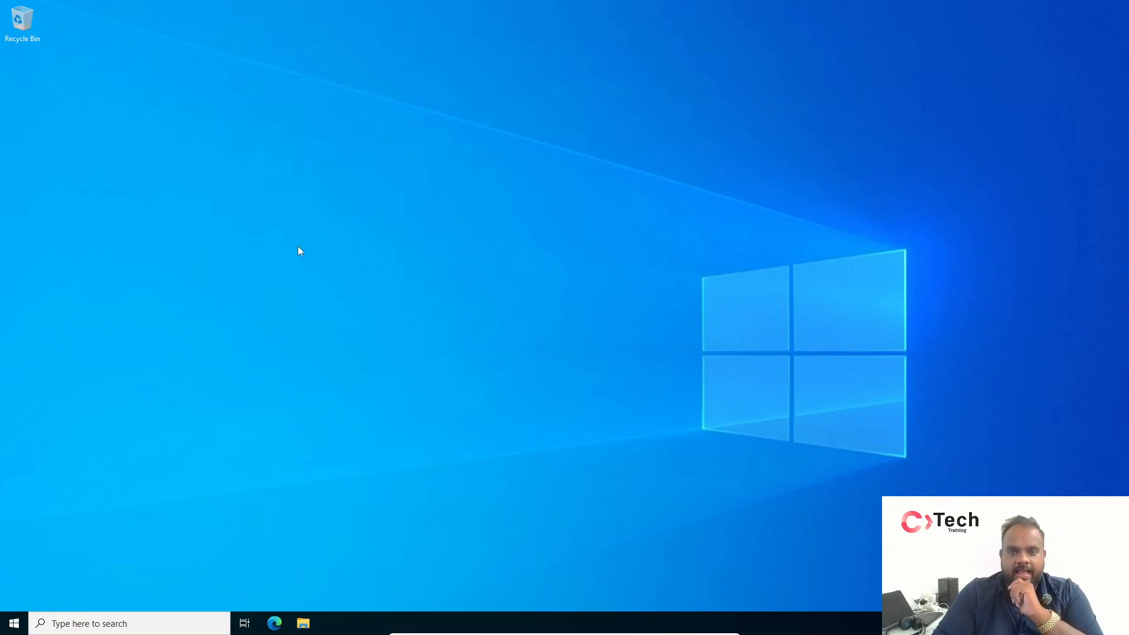
{"action": "left_click", "coordinate": [15, 624]}
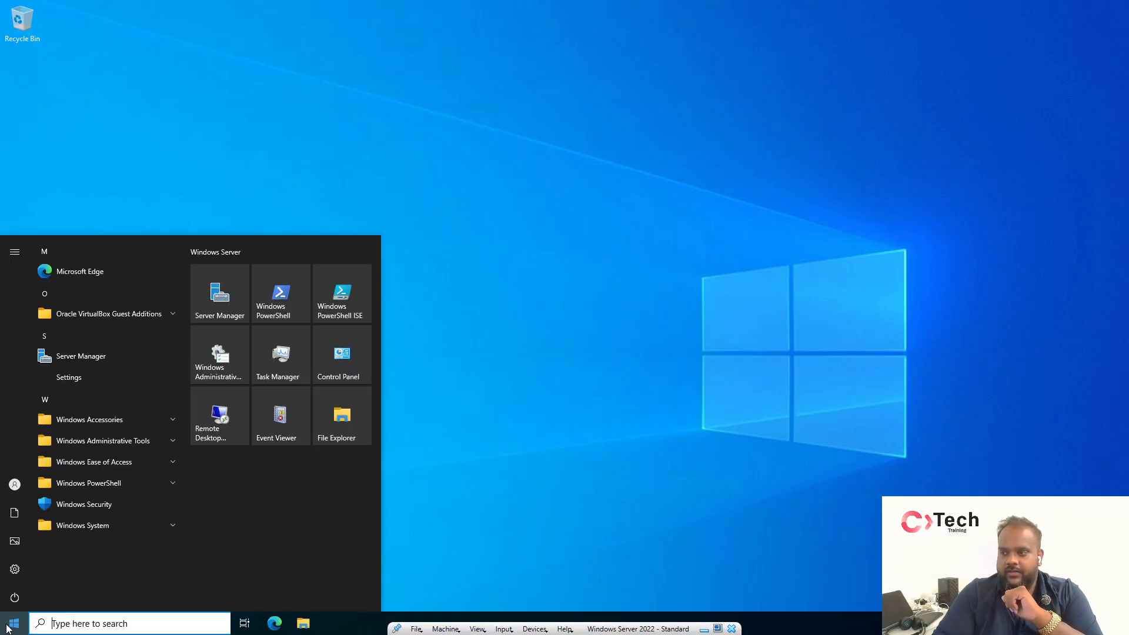
{"action": "left_click", "coordinate": [520, 291]}
{"action": "left_click", "coordinate": [718, 629]}
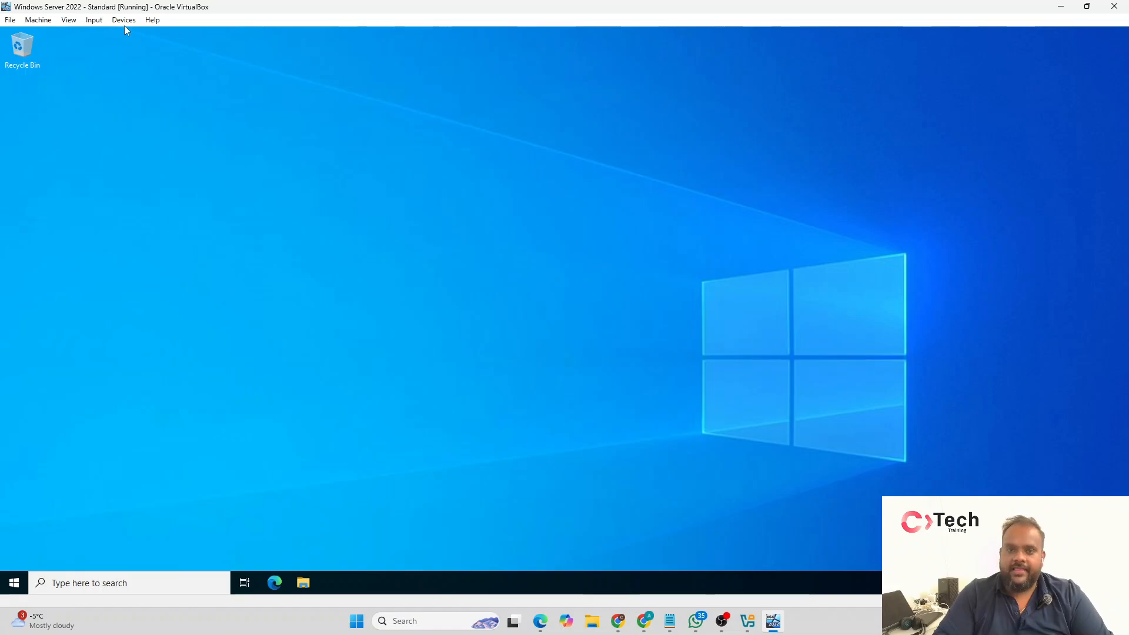
Step: Set both the shared clipboard and drag and drop of the running virtual machine to Bidirectional
{"action": "left_click", "coordinate": [131, 21]}
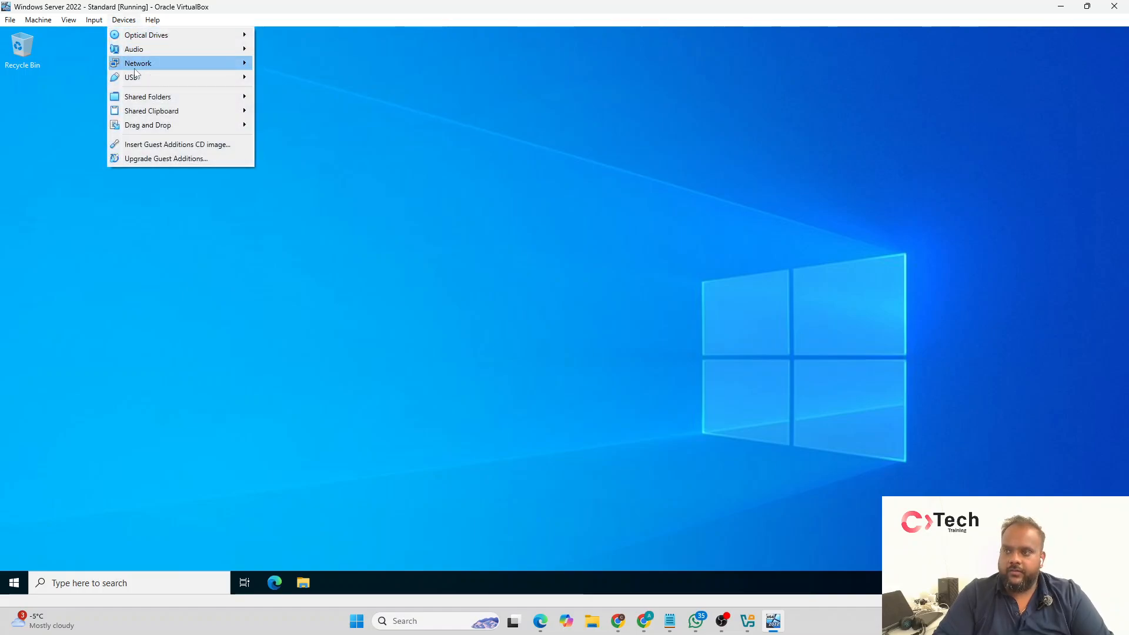
{"action": "mouse_move", "coordinate": [137, 109]}
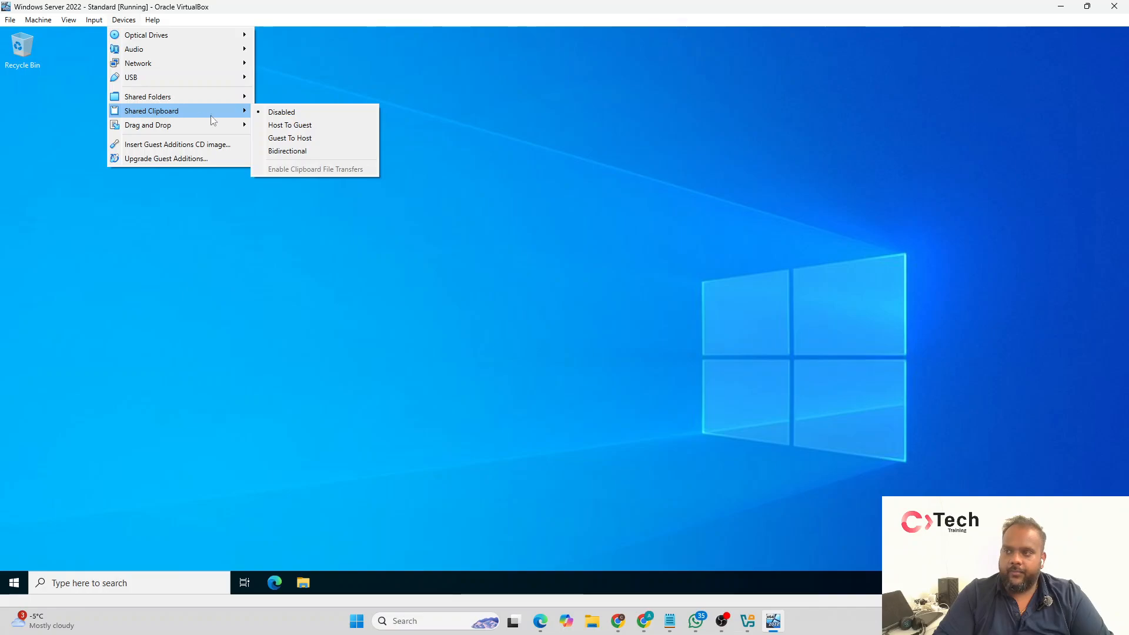
{"action": "left_click", "coordinate": [299, 151]}
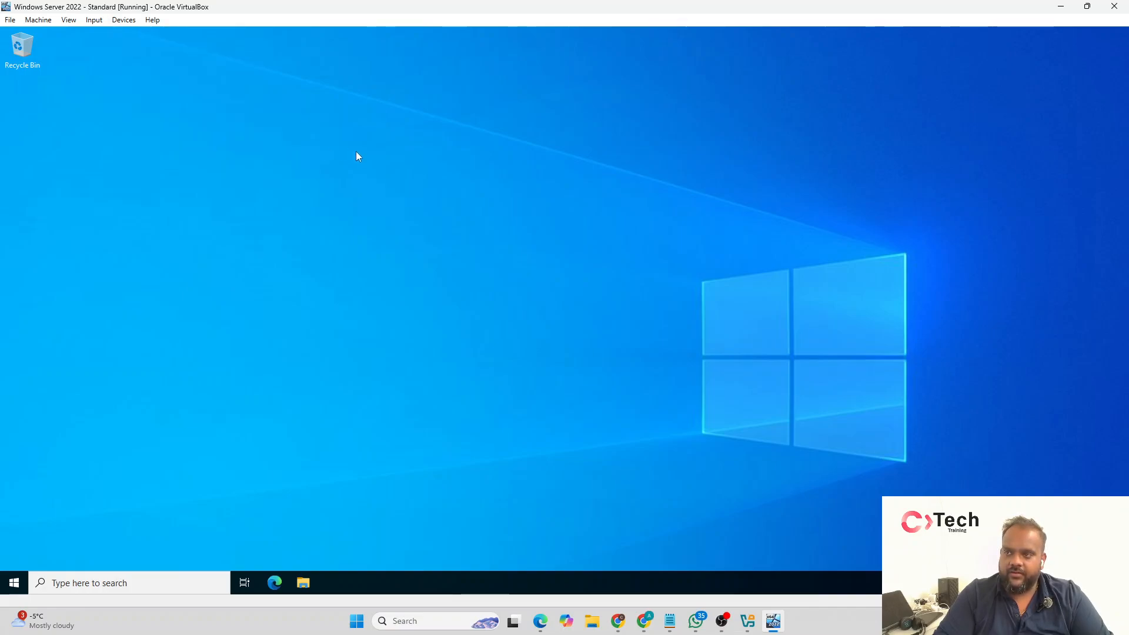
{"action": "left_click", "coordinate": [124, 19]}
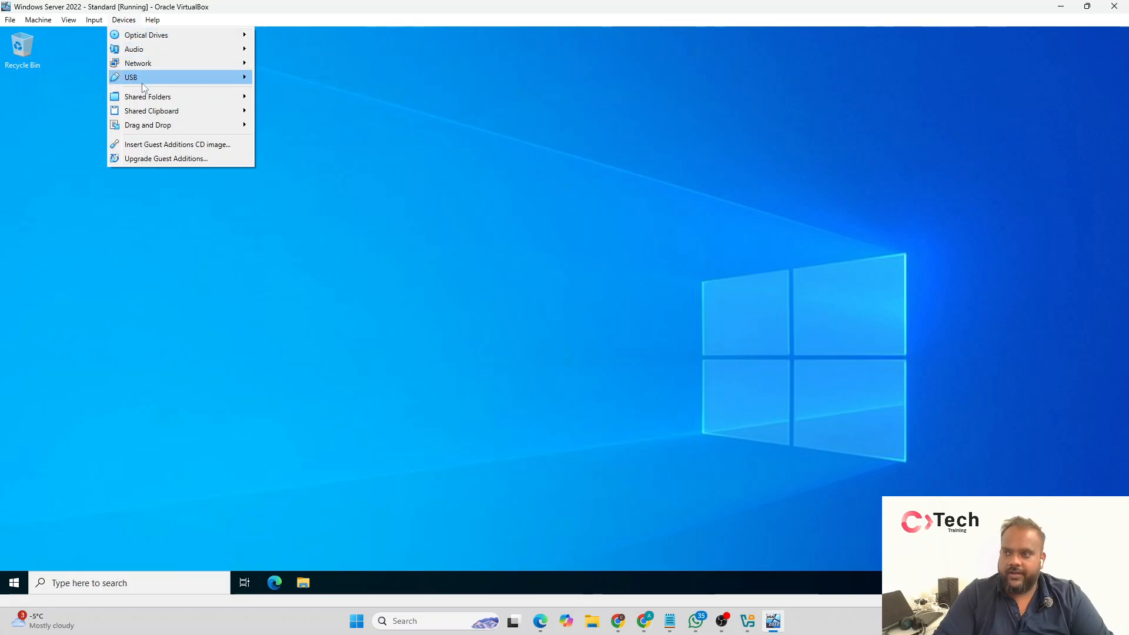
{"action": "mouse_move", "coordinate": [149, 128]}
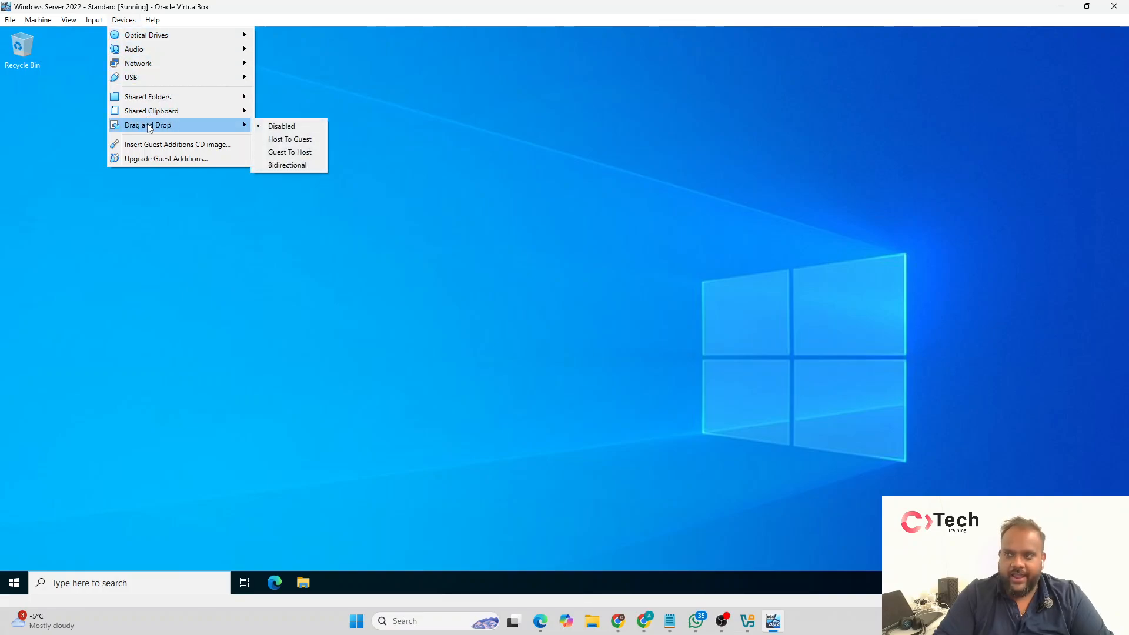
{"action": "left_click", "coordinate": [276, 166]}
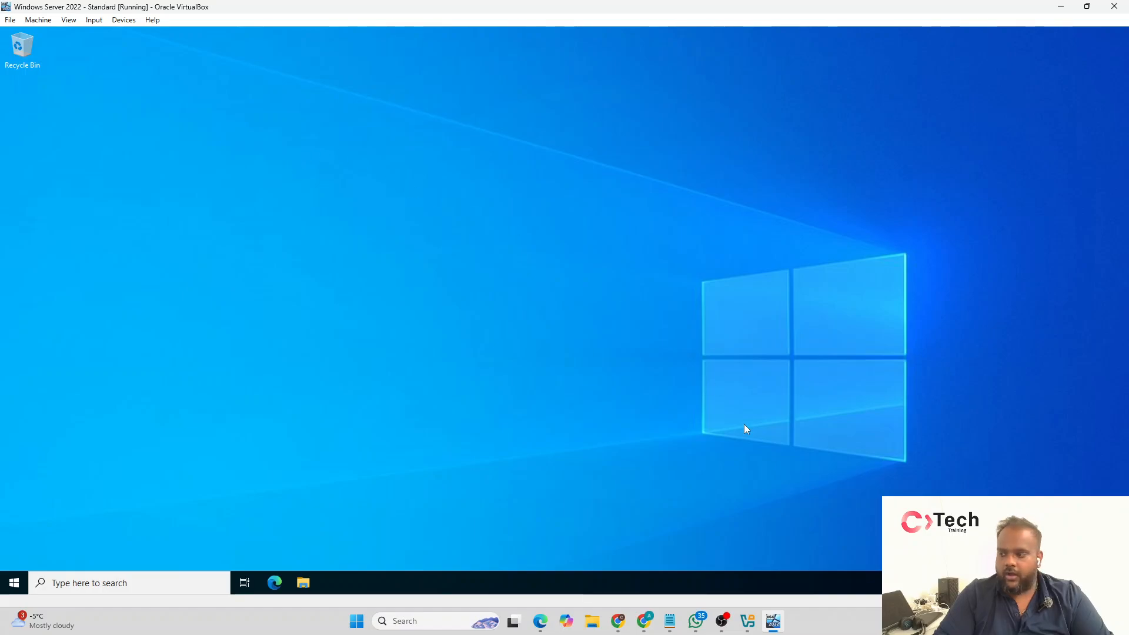
Step: Open the host's Desktop folder in File Explorer and transfer ctechlogo.png onto the virtual machine's desktop
{"action": "left_click", "coordinate": [590, 624]}
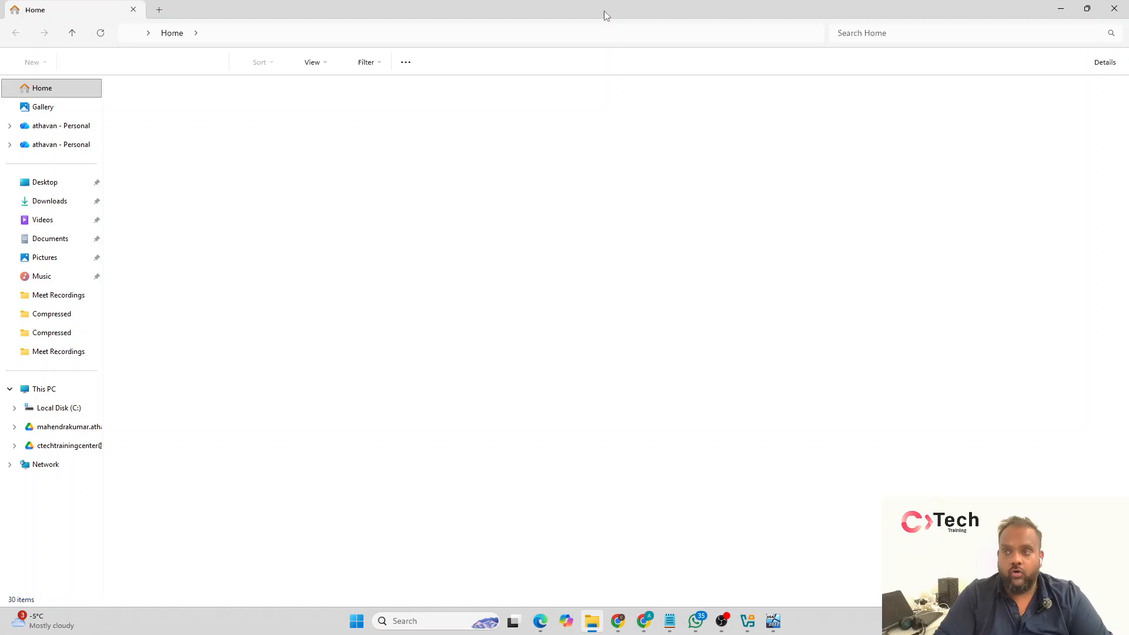
{"action": "left_click_drag", "start_coordinate": [605, 10], "coordinate": [568, 192]}
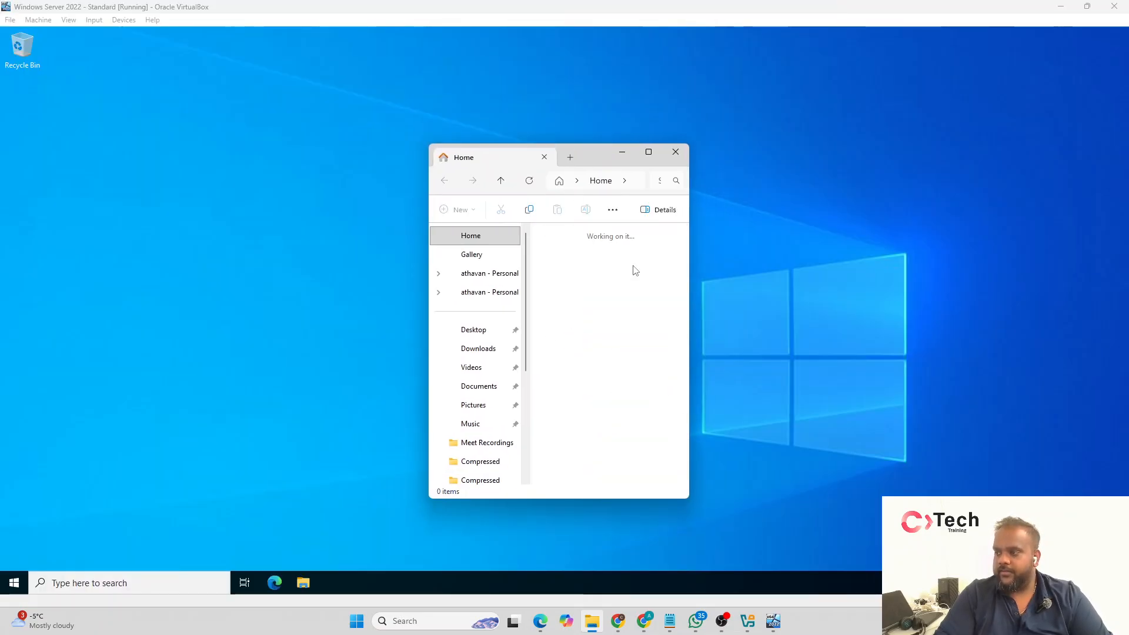
{"action": "scroll", "coordinate": [624, 297], "scroll_direction": "down", "scroll_amount": 5}
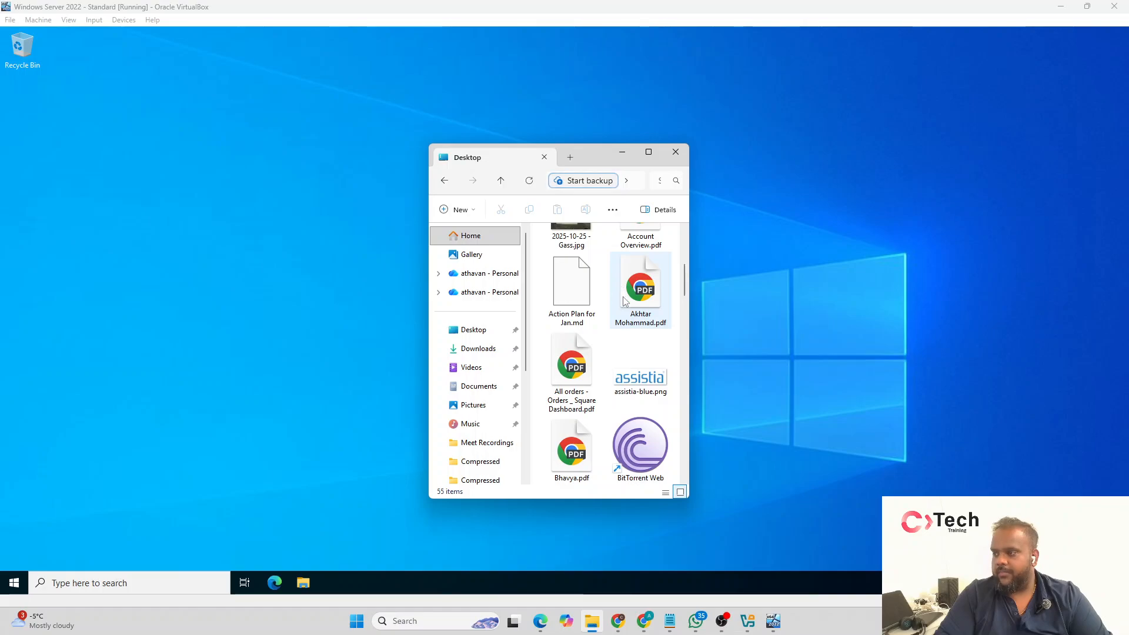
{"action": "scroll", "coordinate": [625, 301], "scroll_direction": "down", "scroll_amount": 6}
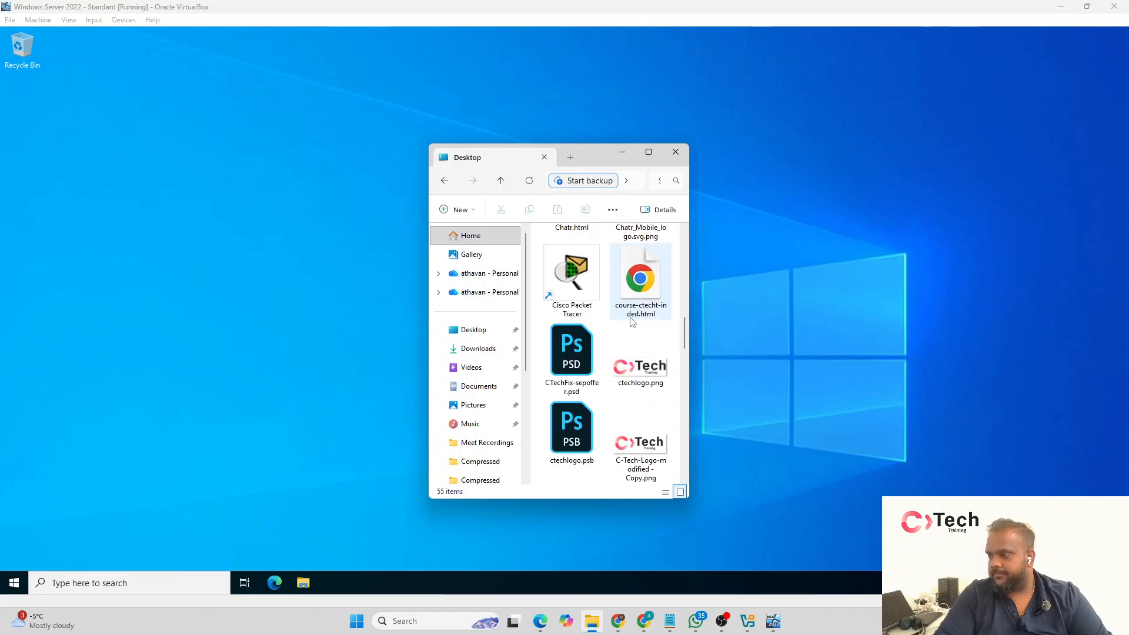
{"action": "left_click_drag", "start_coordinate": [640, 352], "coordinate": [242, 292]}
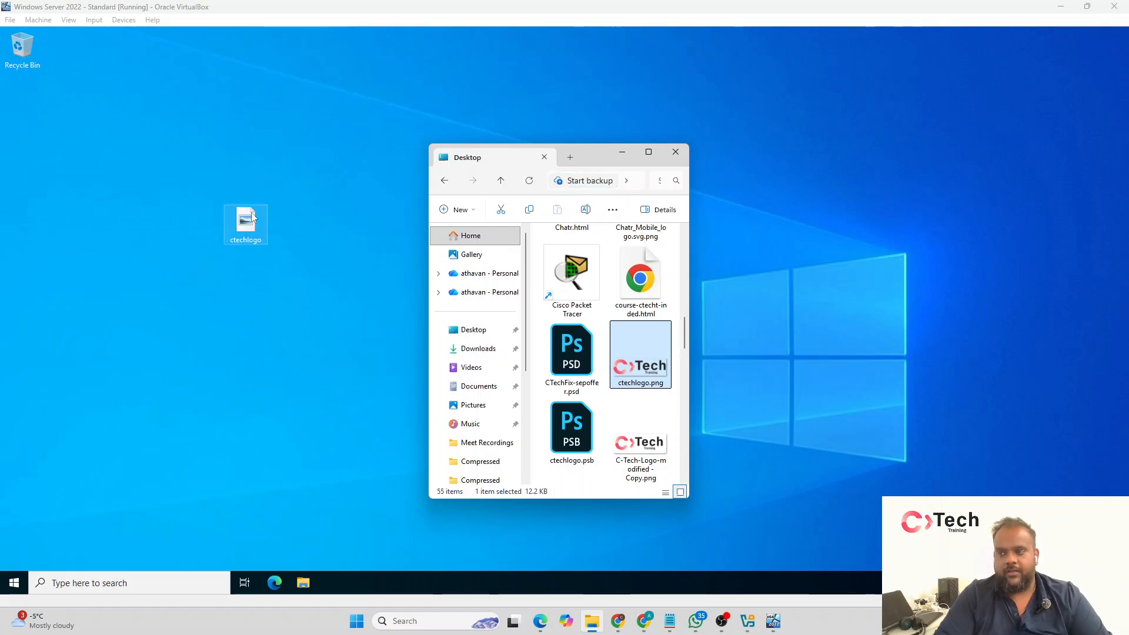
Step: Try to transfer the ctechlogo file from the virtual machine's desktop back to the host's Desktop folder
{"action": "left_click_drag", "start_coordinate": [249, 224], "coordinate": [398, 311]}
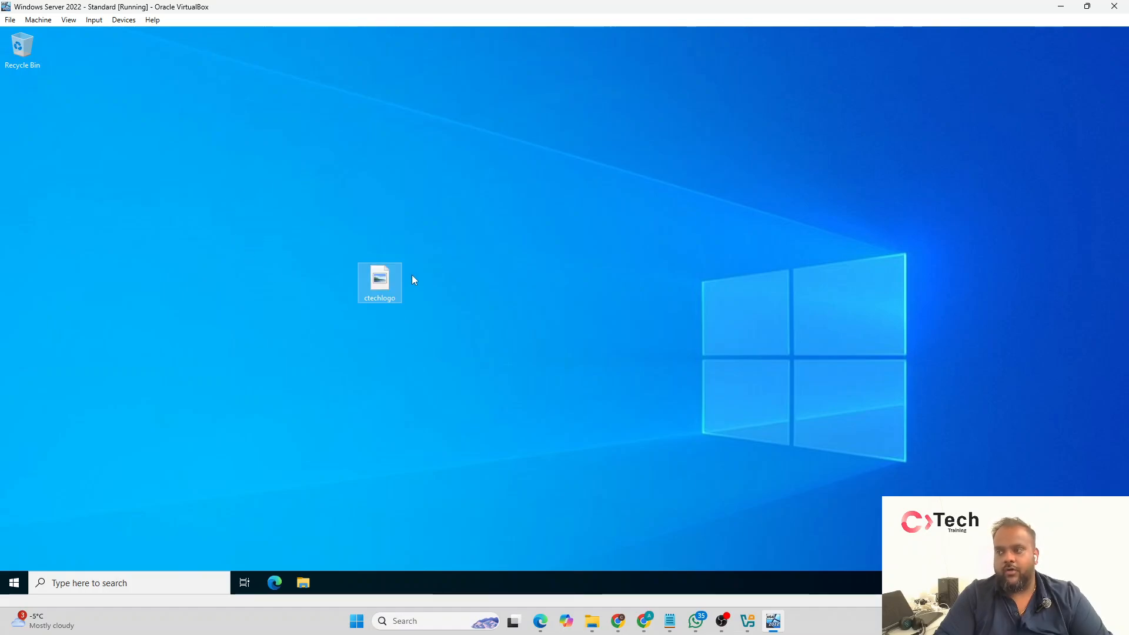
{"action": "left_click", "coordinate": [591, 621]}
{"action": "left_click_drag", "start_coordinate": [585, 296], "coordinate": [668, 321]}
{"action": "left_click", "coordinate": [595, 622]}
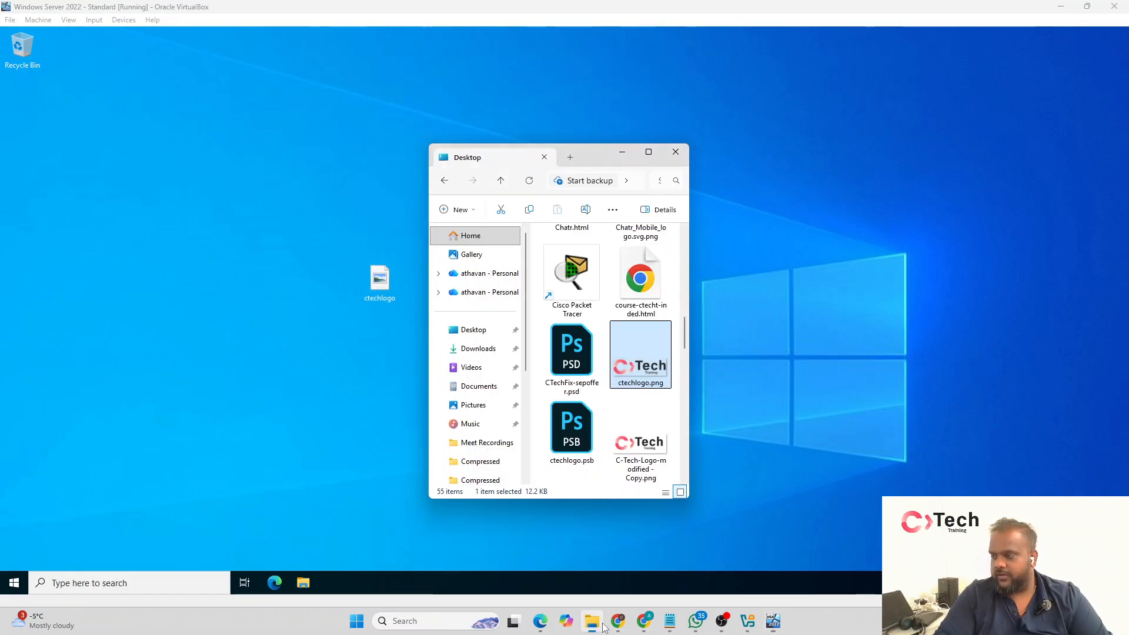
{"action": "mouse_move", "coordinate": [380, 282]}
{"action": "left_mouse_down"}
{"action": "mouse_move", "coordinate": [615, 538]}
{"action": "mouse_move", "coordinate": [645, 631]}
{"action": "mouse_move", "coordinate": [599, 632]}
{"action": "mouse_move", "coordinate": [428, 295]}
{"action": "left_mouse_up"}
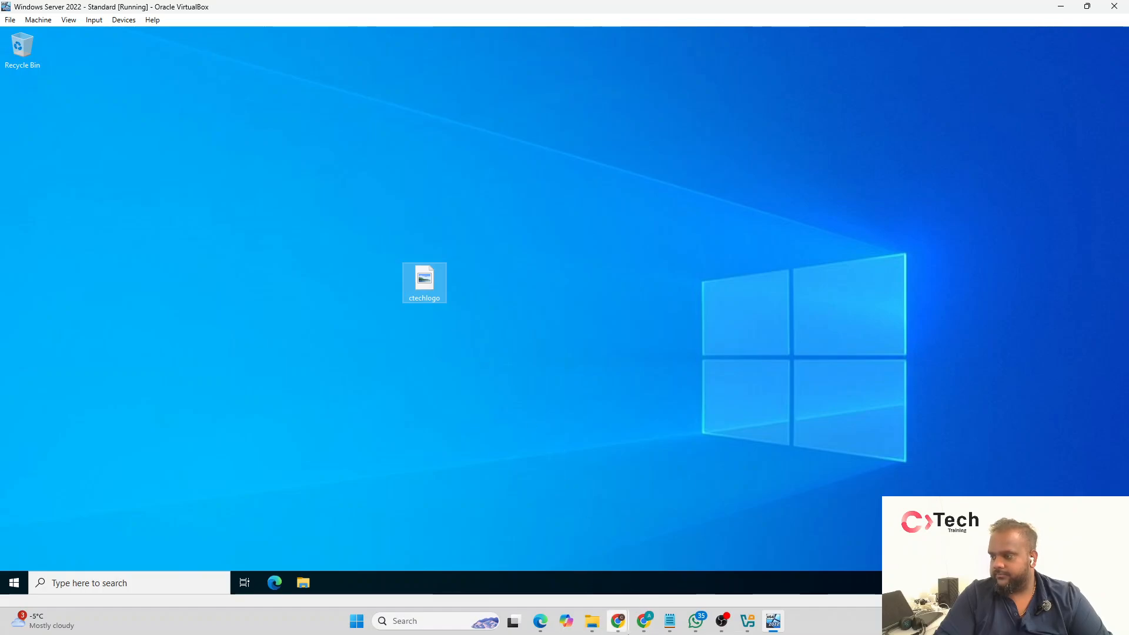
{"action": "left_click", "coordinate": [591, 621]}
{"action": "left_click_drag", "start_coordinate": [571, 157], "coordinate": [0, 197]}
Step: Rename the ctechlogo file on the virtual machine's desktop as AAA - ctechlogo
{"action": "left_click", "coordinate": [435, 300]}
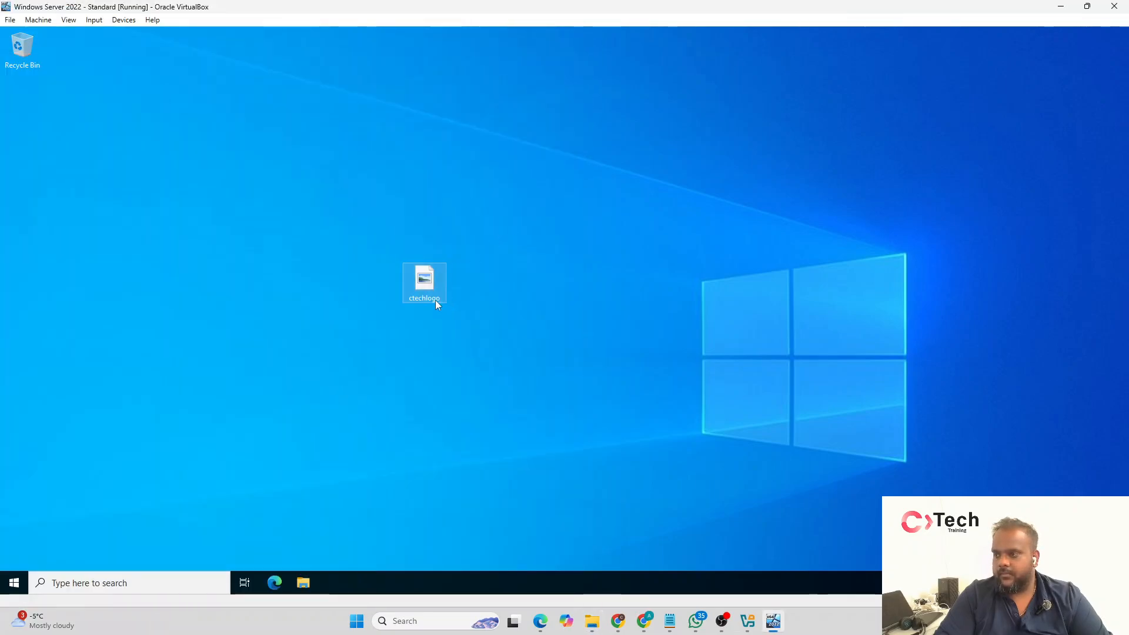
{"action": "key", "text": "Home"}
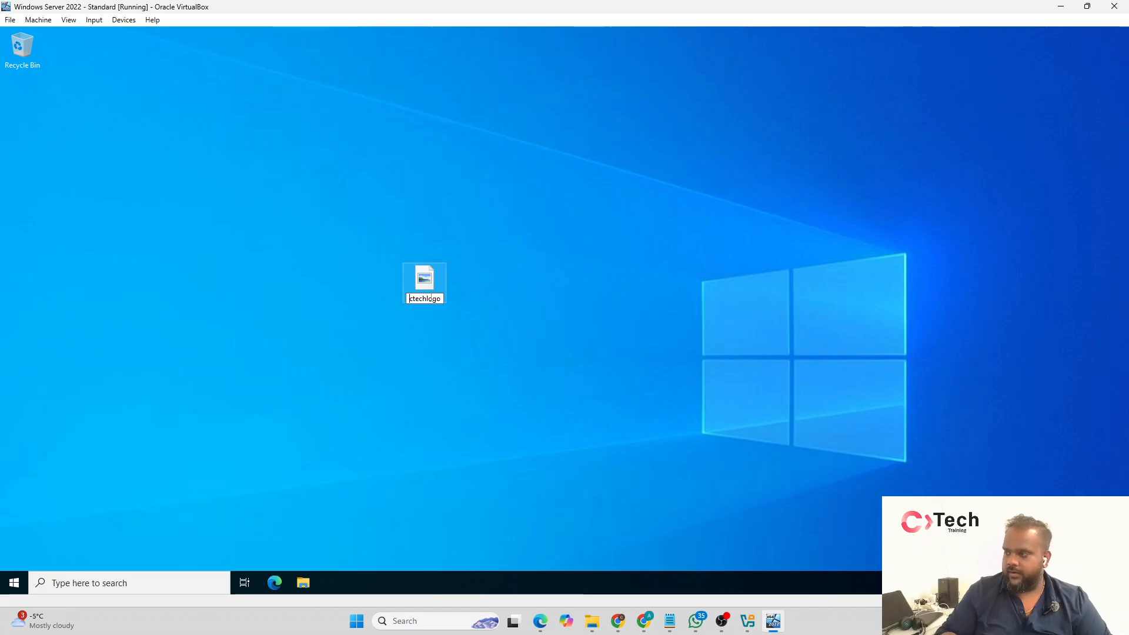
{"action": "type", "text": "AAA"}
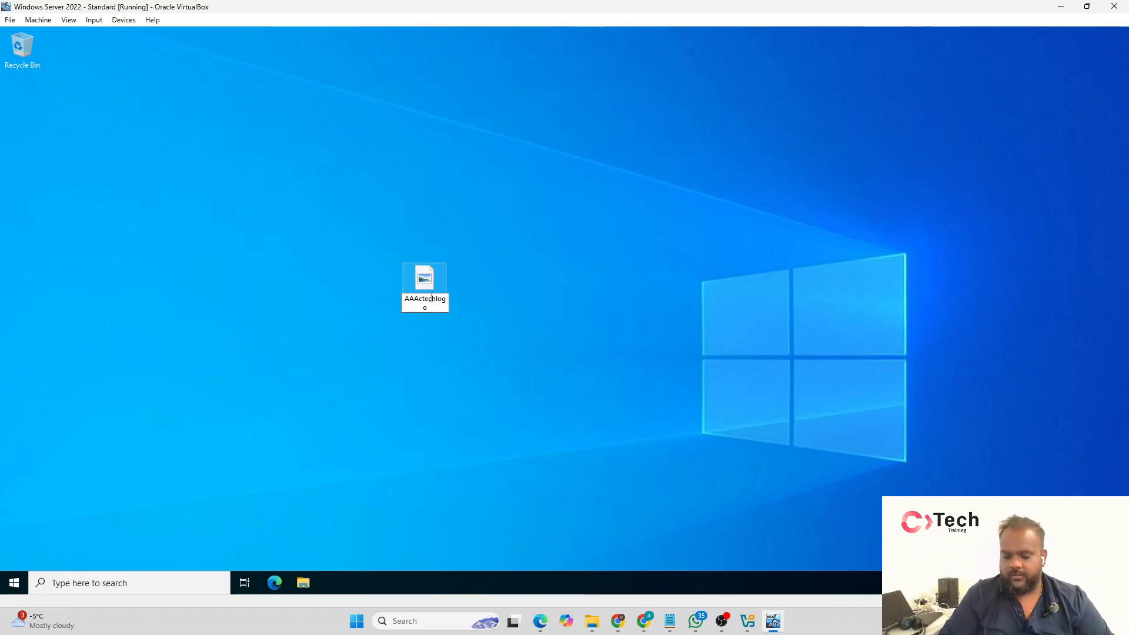
{"action": "mouse_move", "coordinate": [430, 297]}
{"action": "left_mouse_down"}
{"action": "mouse_move", "coordinate": [12, 304]}
{"action": "mouse_move", "coordinate": [0, 321]}
{"action": "mouse_move", "coordinate": [404, 327]}
{"action": "mouse_move", "coordinate": [418, 301]}
{"action": "left_mouse_up"}
Step: Copy the AAA - ctechlogo file from the virtual machine's desktop, switch to the host's File Explorer and return to the virtual machine
{"action": "right_click", "coordinate": [424, 300]}
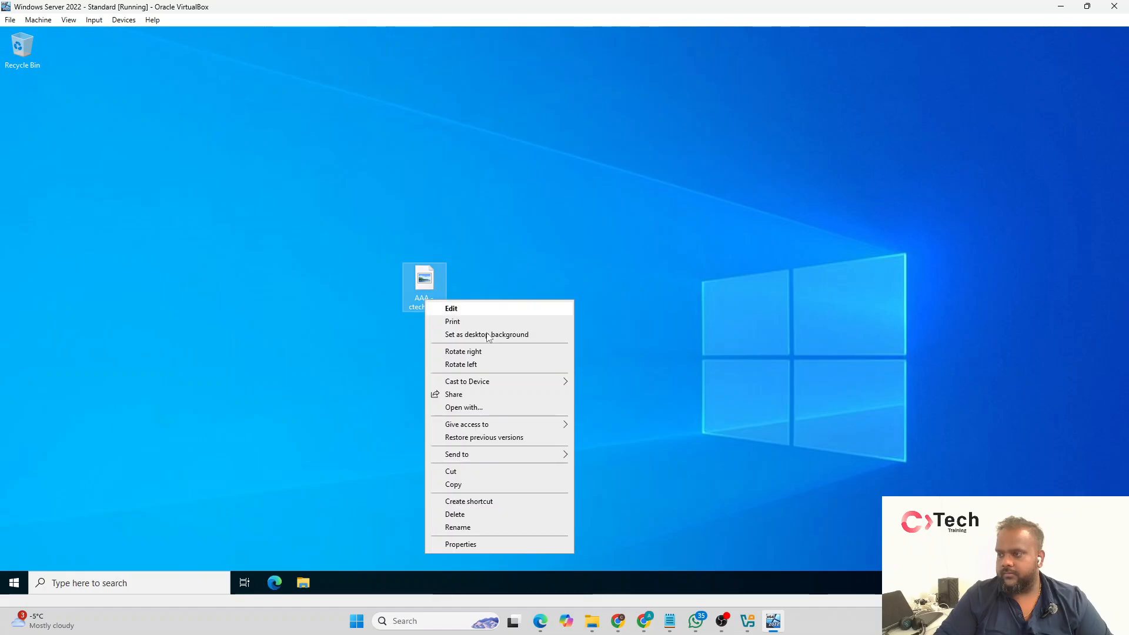
{"action": "left_click", "coordinate": [453, 485]}
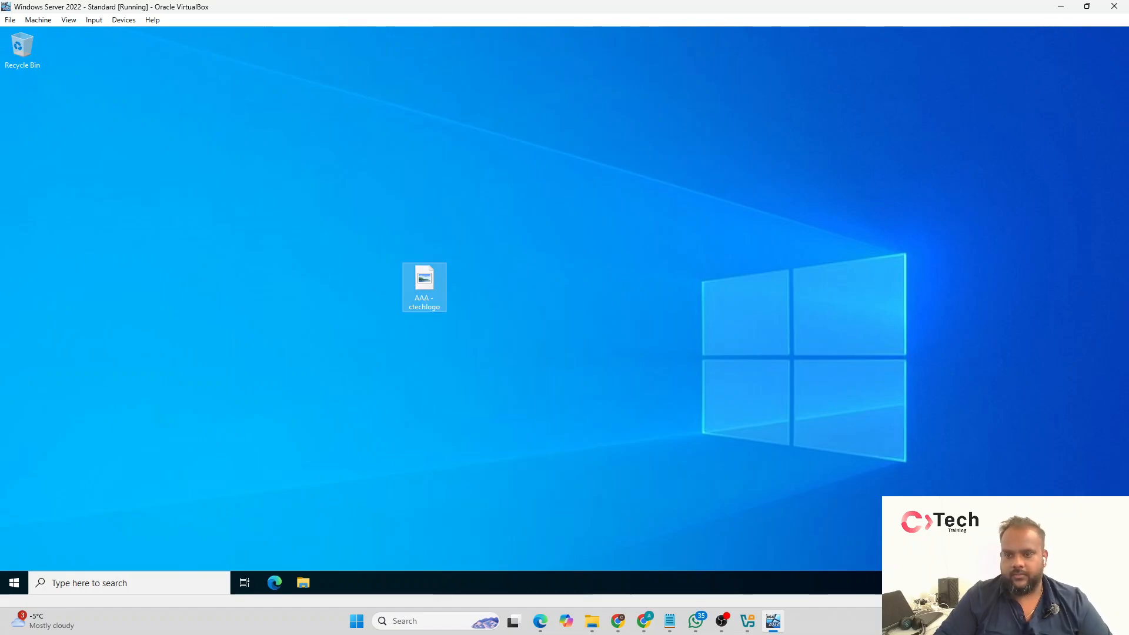
{"action": "key", "text": "alt+Tab"}
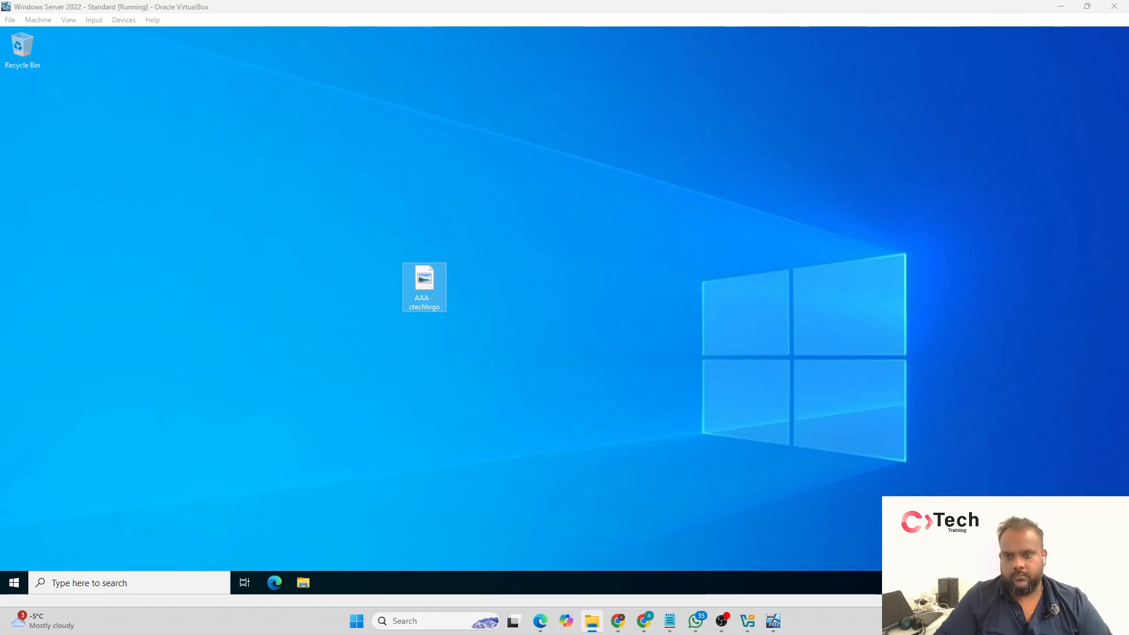
{"action": "left_click", "coordinate": [500, 300]}
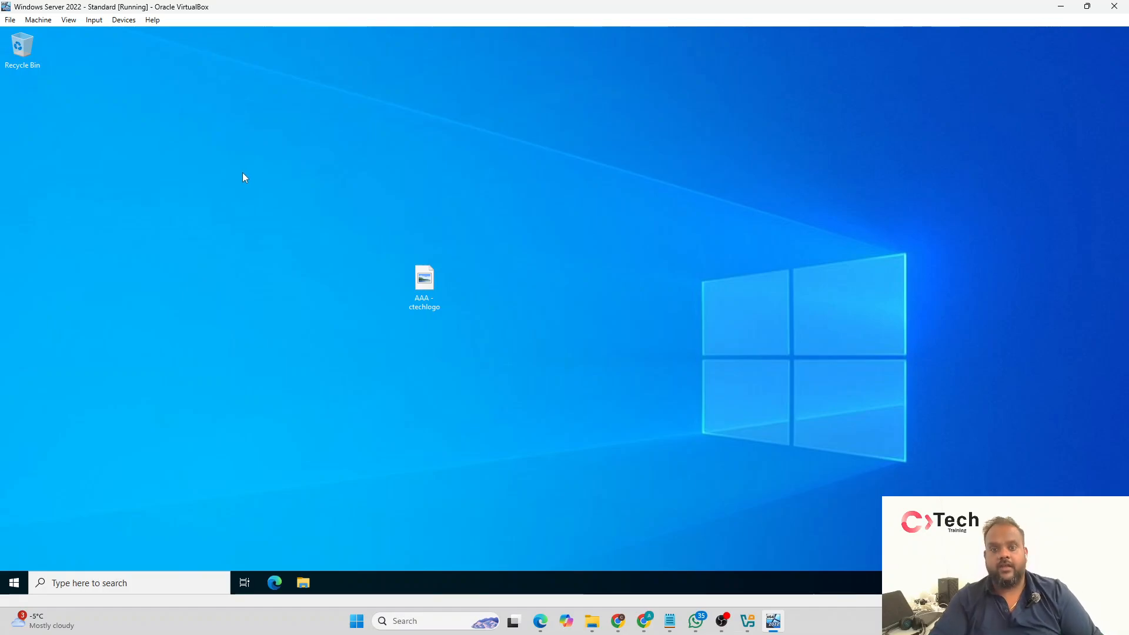
{"action": "left_click", "coordinate": [90, 19]}
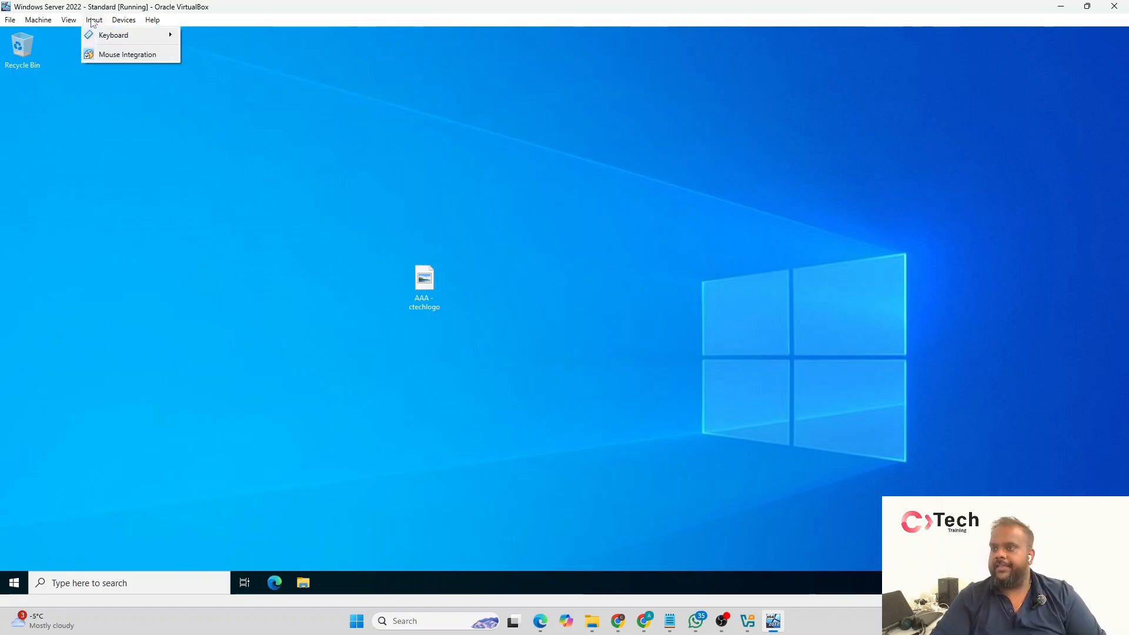
{"action": "mouse_move", "coordinate": [73, 23]}
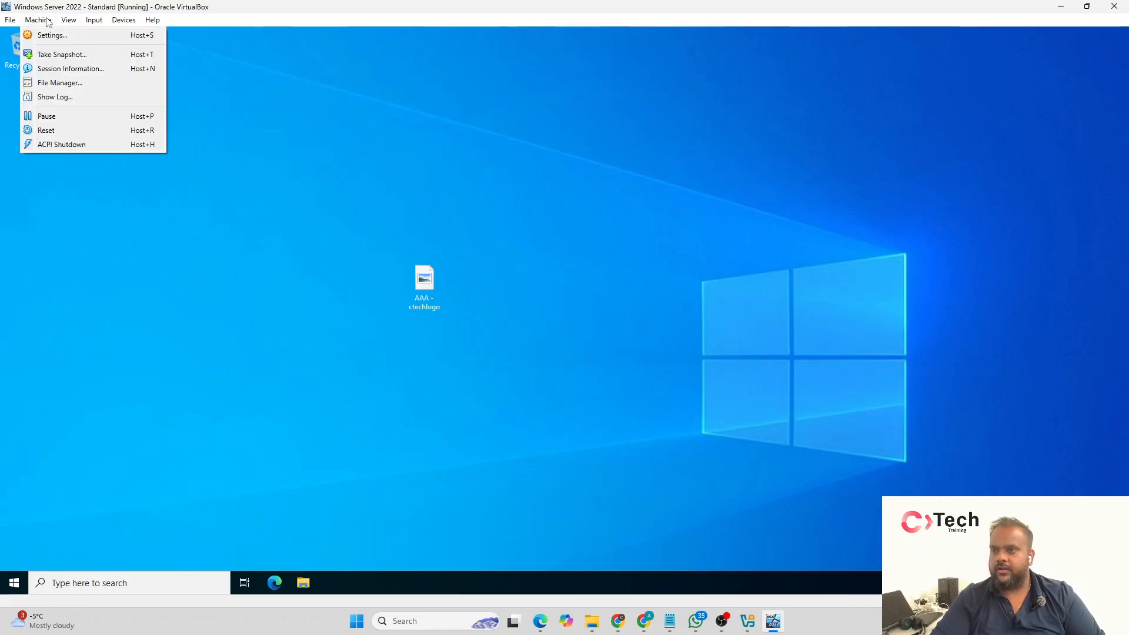
{"action": "mouse_move", "coordinate": [11, 21]}
{"action": "left_click", "coordinate": [292, 110]}
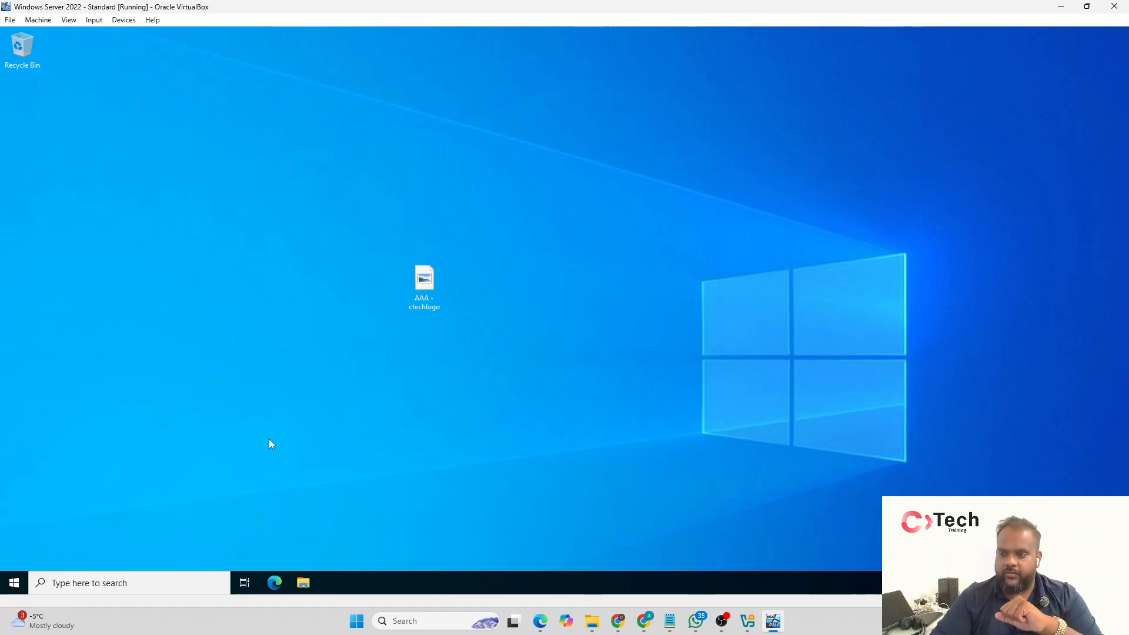
Step: Shut down the Windows Server guest with the reason Other (Unplanned)
{"action": "left_click", "coordinate": [14, 583]}
{"action": "left_click", "coordinate": [15, 560]}
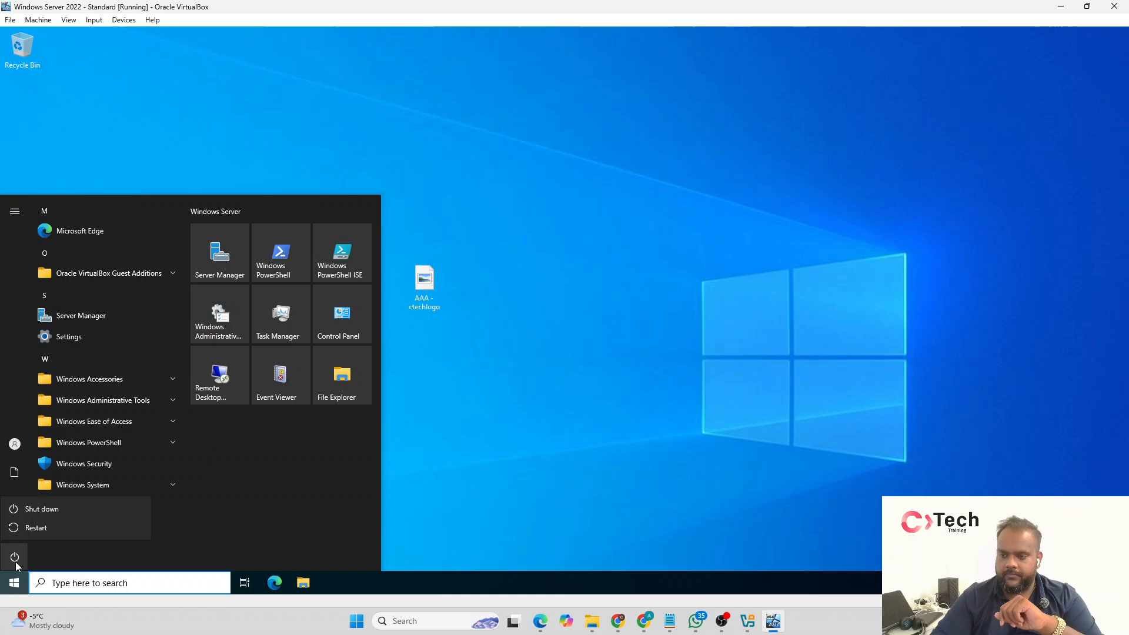
{"action": "left_click", "coordinate": [45, 511]}
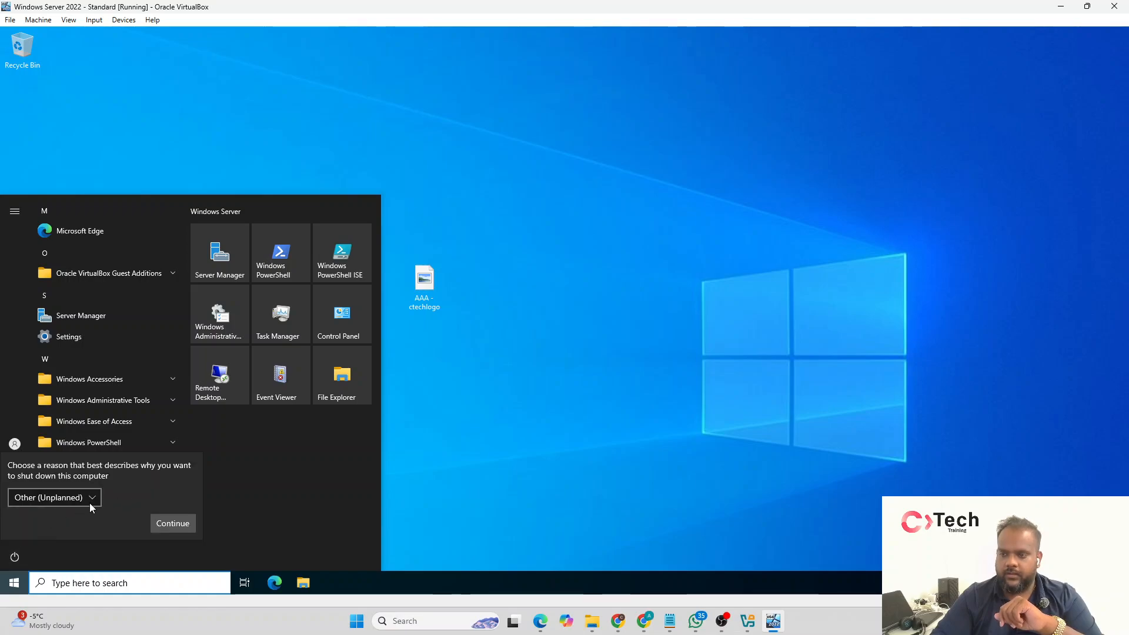
{"action": "left_click", "coordinate": [175, 523]}
{"action": "left_click", "coordinate": [153, 517]}
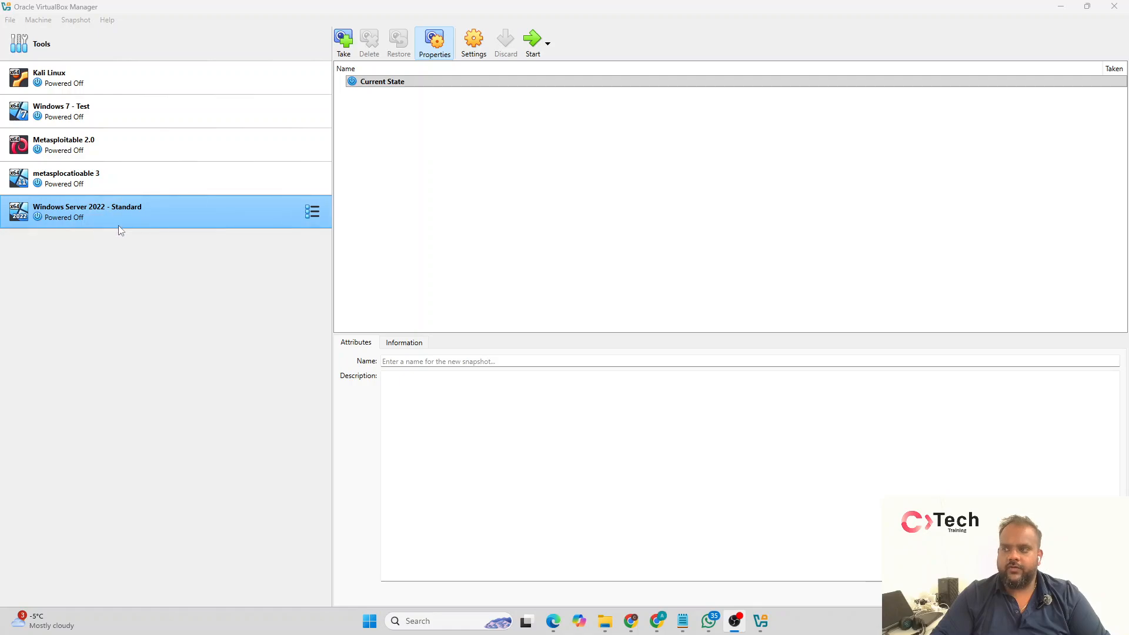
Step: Open the settings of the Windows Server 2022 - Standard virtual machine and maximize the settings window
{"action": "left_click", "coordinate": [177, 299]}
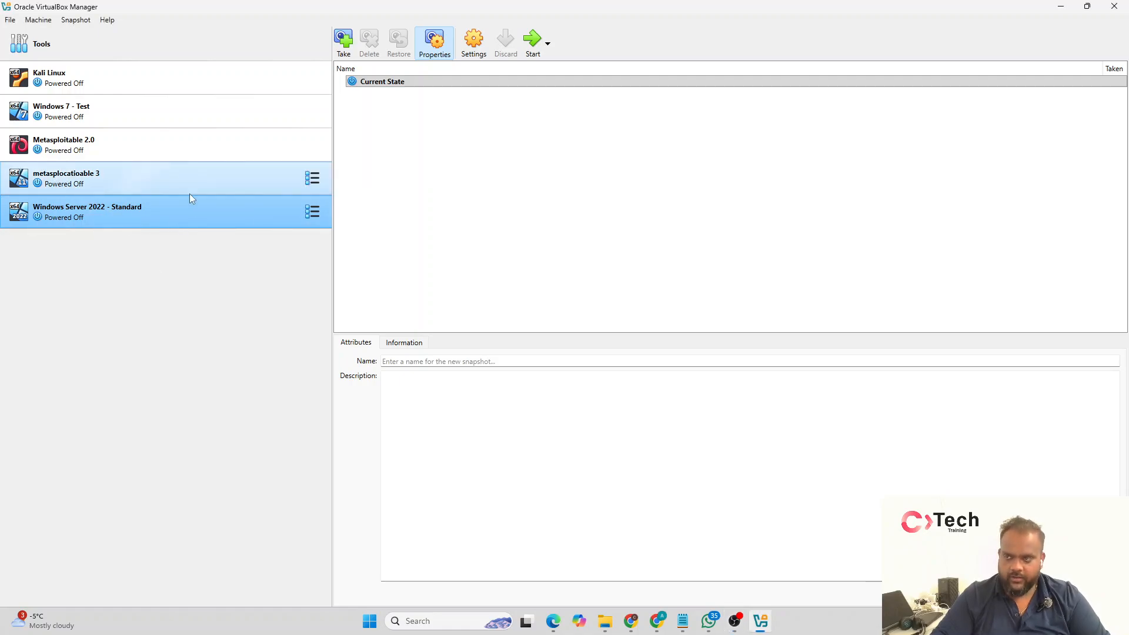
{"action": "left_click", "coordinate": [486, 52]}
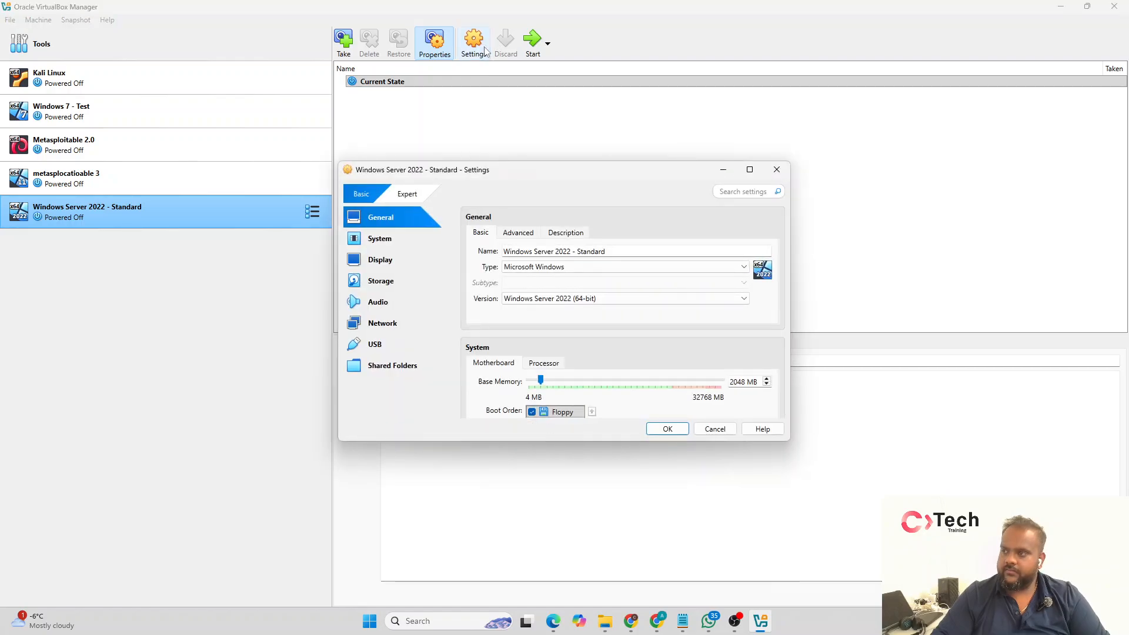
{"action": "double_click", "coordinate": [601, 176]}
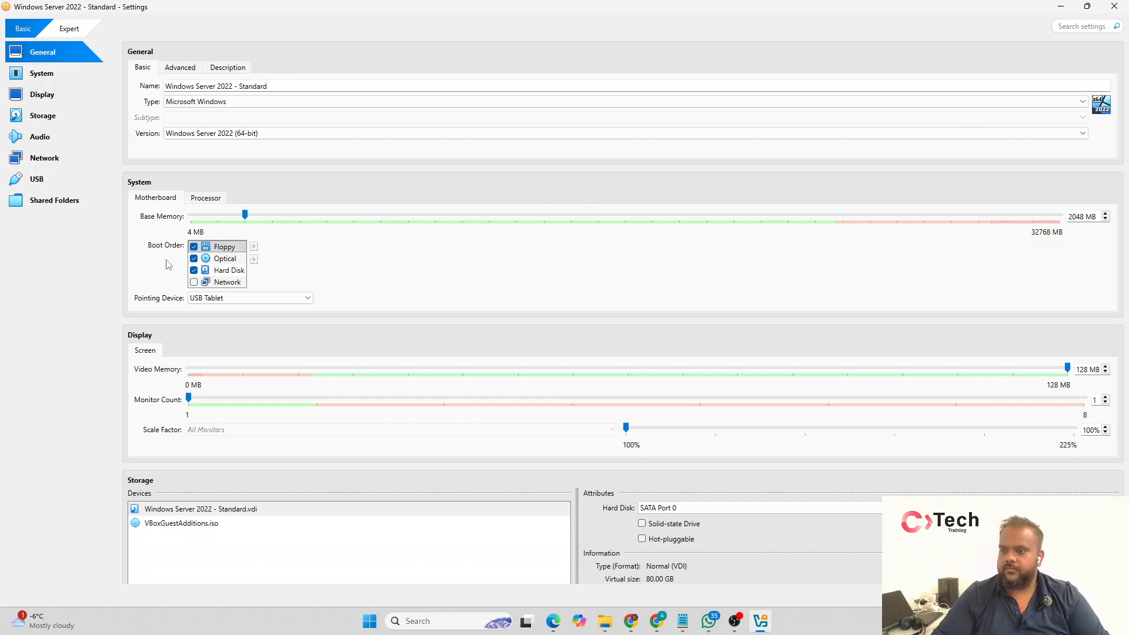
{"action": "scroll", "coordinate": [170, 265], "scroll_direction": "down", "scroll_amount": 2}
{"action": "scroll", "coordinate": [170, 265], "scroll_direction": "up", "scroll_amount": 2}
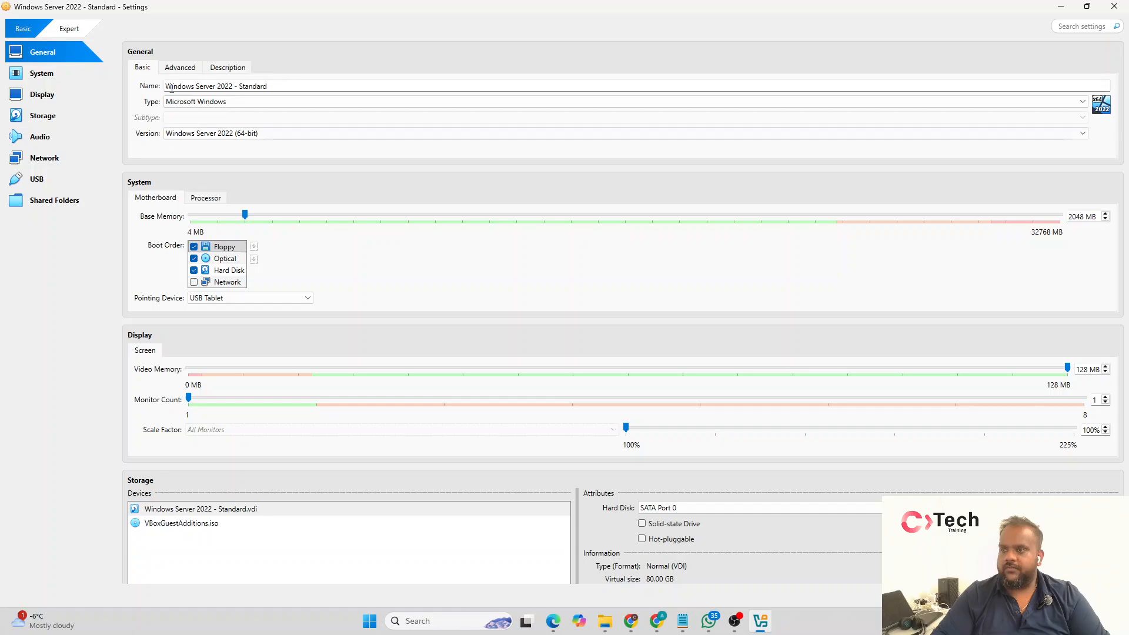
Step: Review the virtual machine's shared clipboard and drag-and-drop options, its basic general details and its processor settings
{"action": "left_click", "coordinate": [190, 74]}
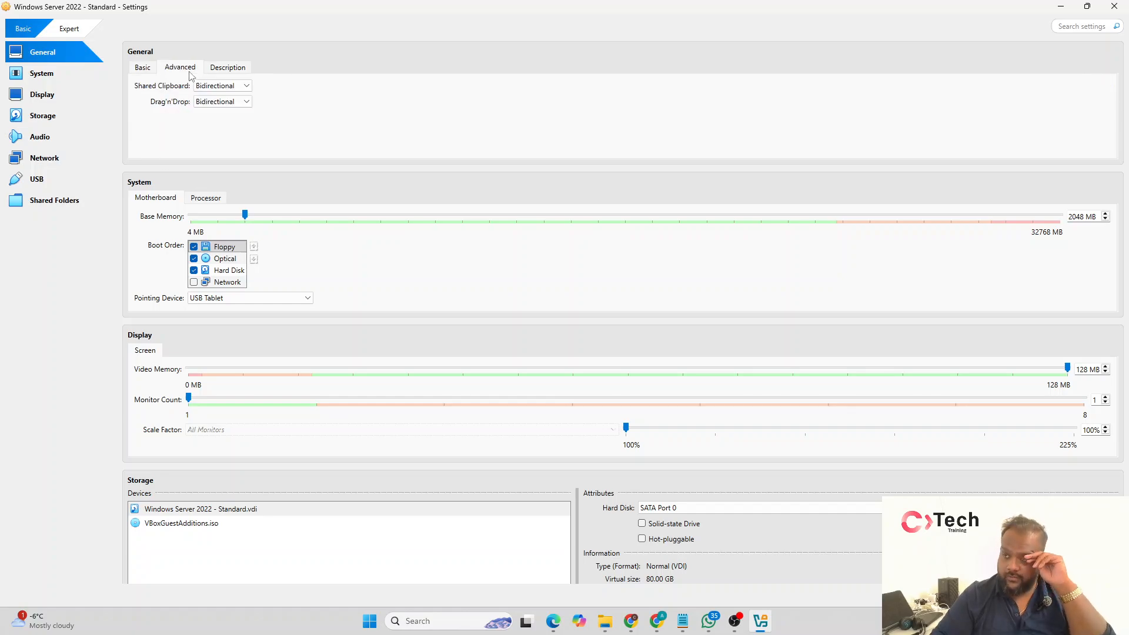
{"action": "left_click", "coordinate": [216, 72]}
{"action": "left_click", "coordinate": [200, 69]}
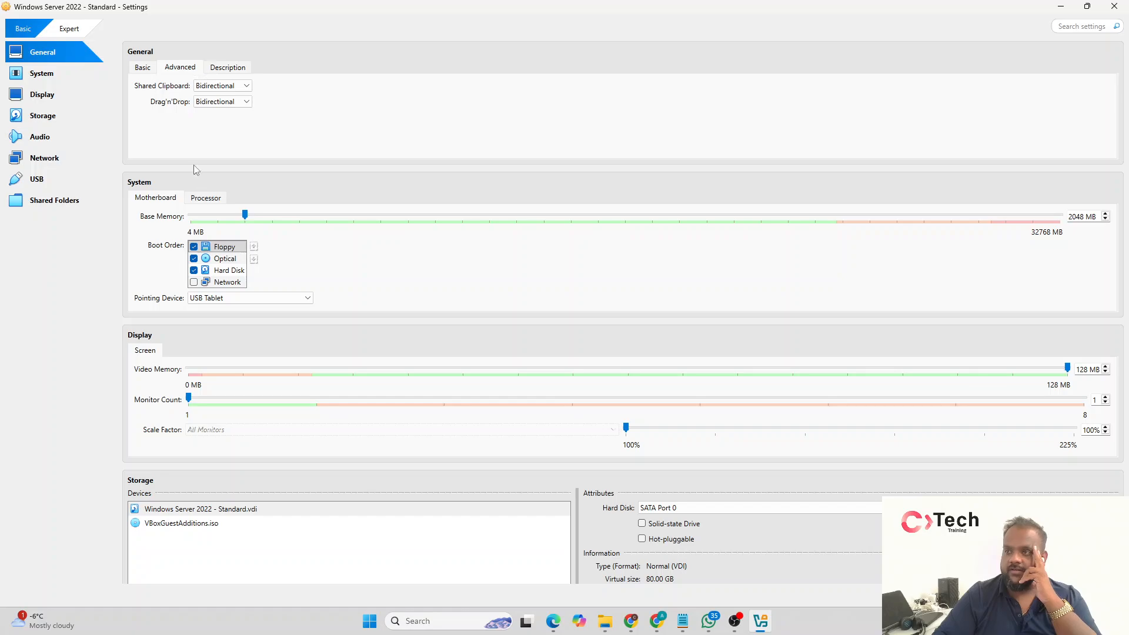
{"action": "left_click", "coordinate": [150, 66]}
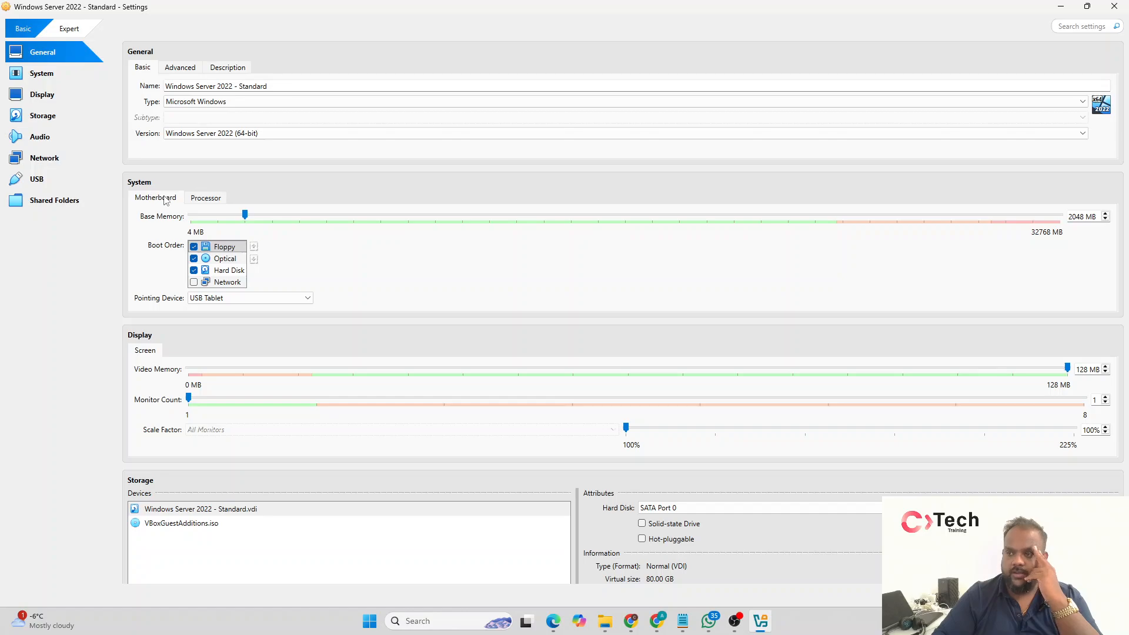
{"action": "left_click", "coordinate": [214, 200]}
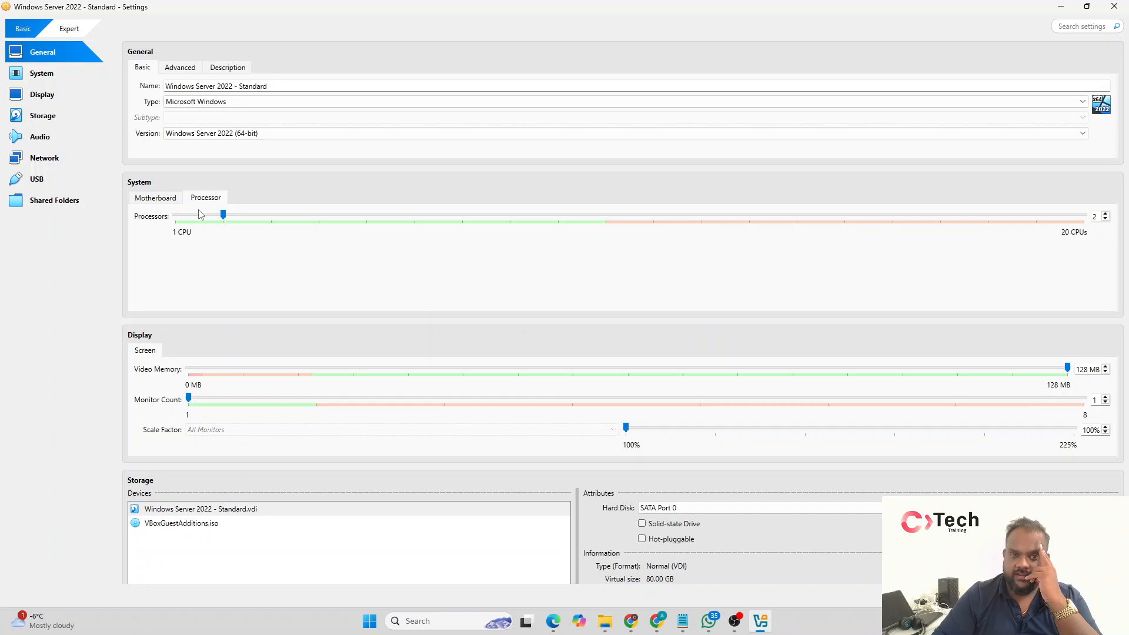
Step: Display the virtual machine's base memory setting, then open Calculator and compute 1024 × 4 and 1024 × 3
{"action": "left_click", "coordinate": [169, 199]}
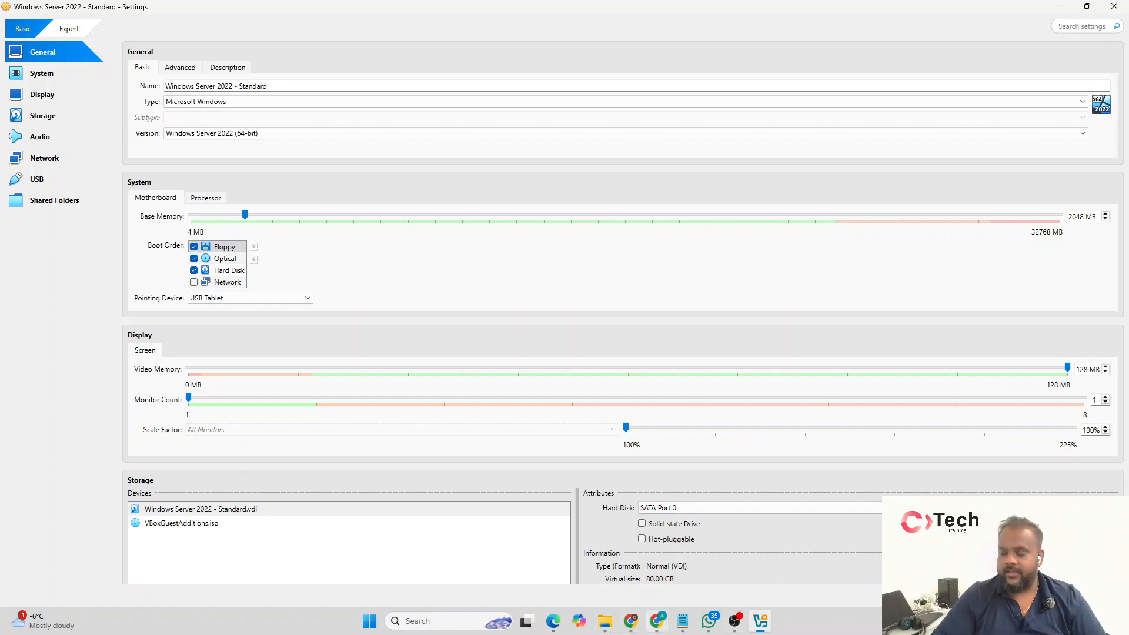
{"action": "left_click", "coordinate": [446, 627]}
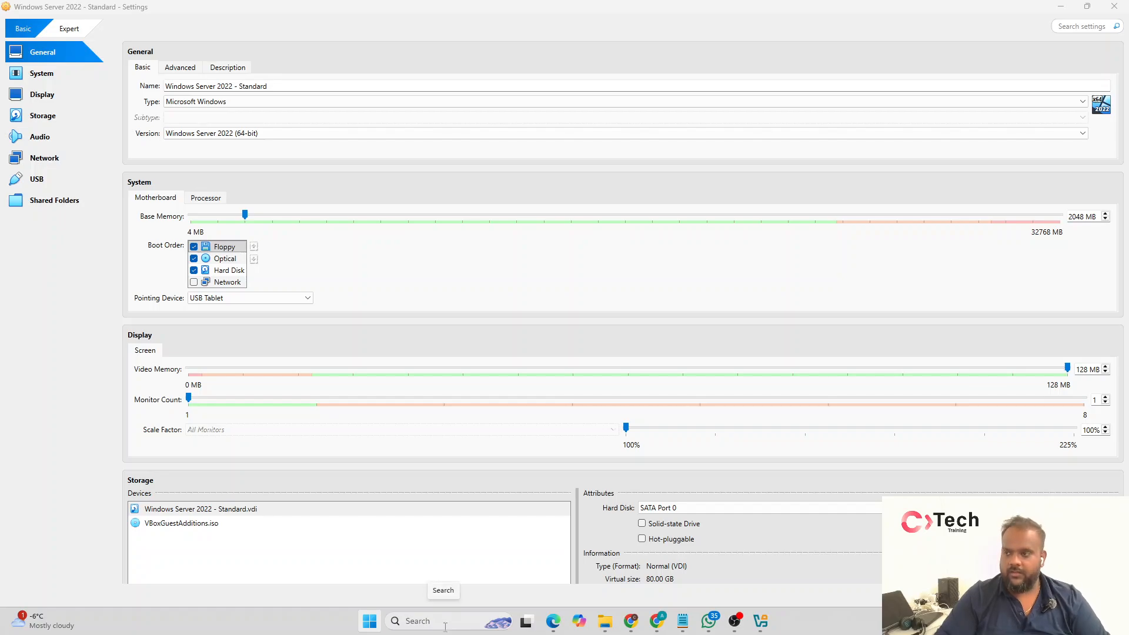
{"action": "key", "text": "Return"}
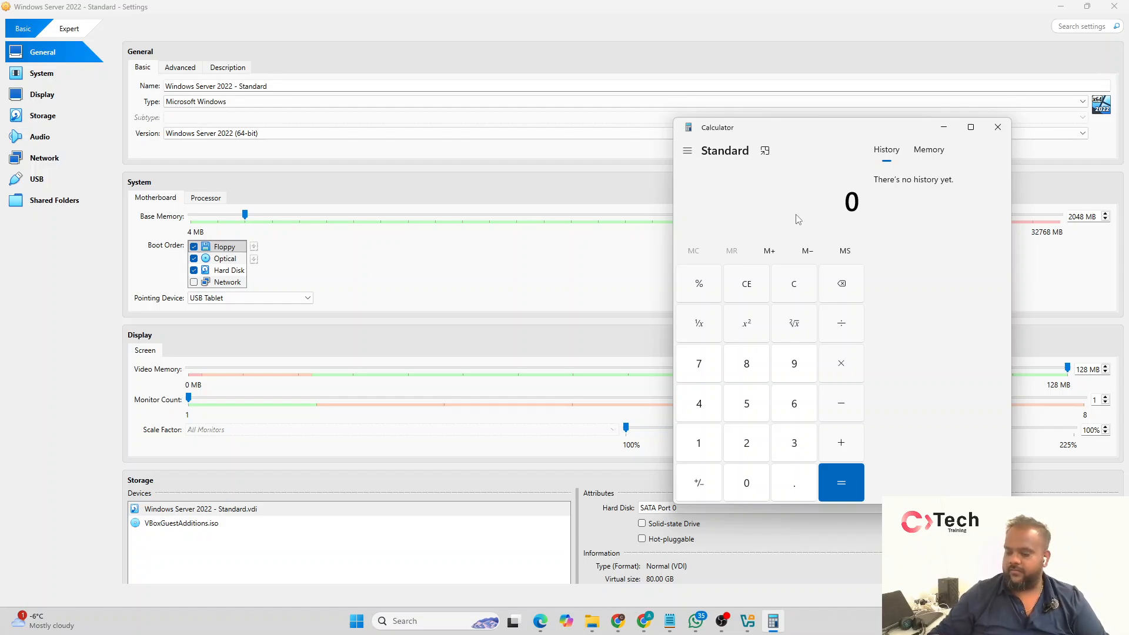
{"action": "type", "text": "1024*74"}
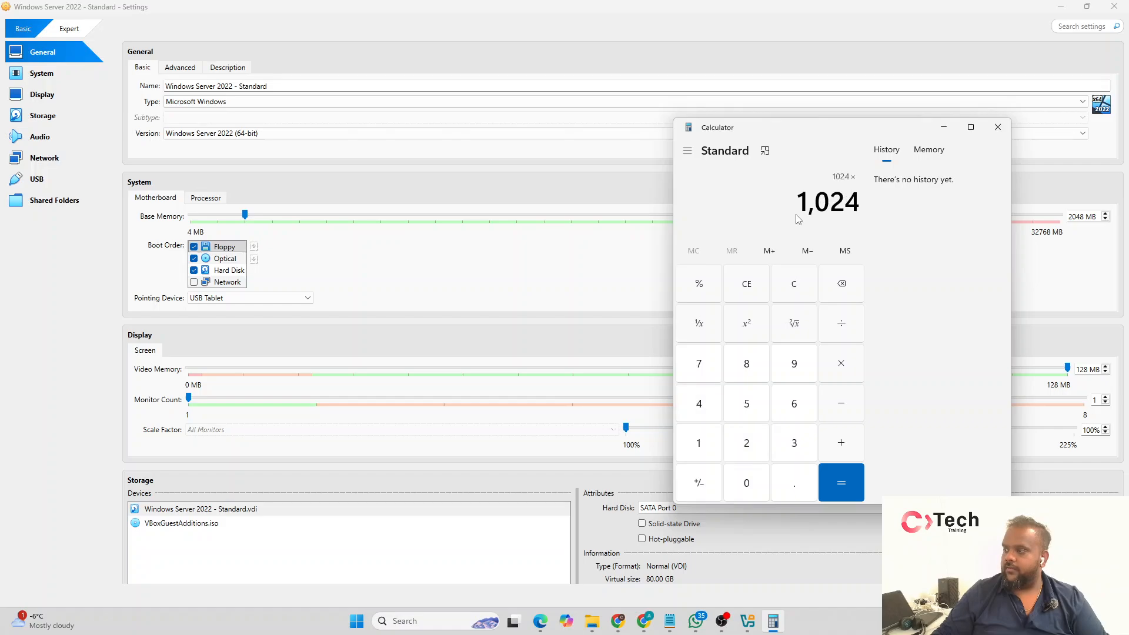
{"action": "key", "text": "Return"}
{"action": "type", "text": "10"}
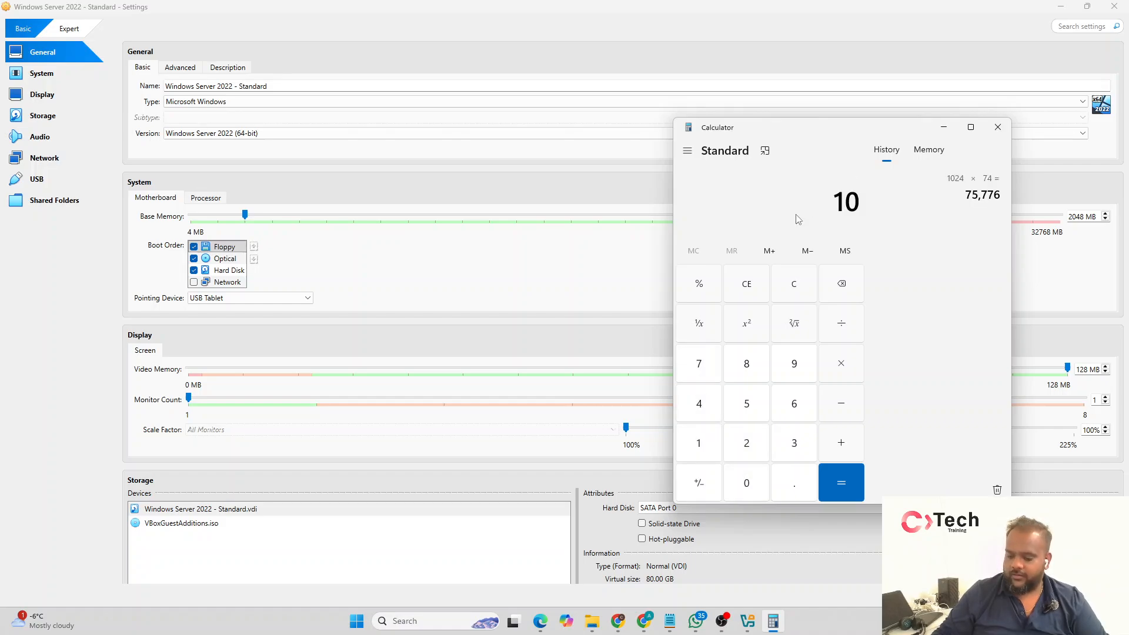
{"action": "type", "text": "24*4"}
{"action": "key", "text": "Return"}
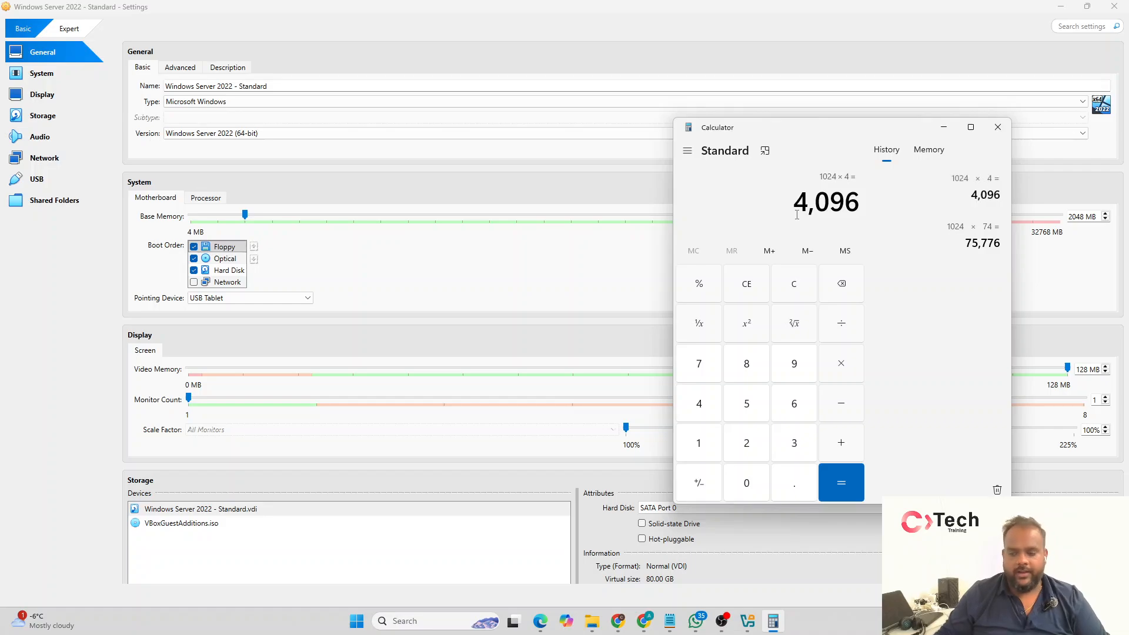
{"action": "type", "text": "1024*3"}
{"action": "key", "text": "Return"}
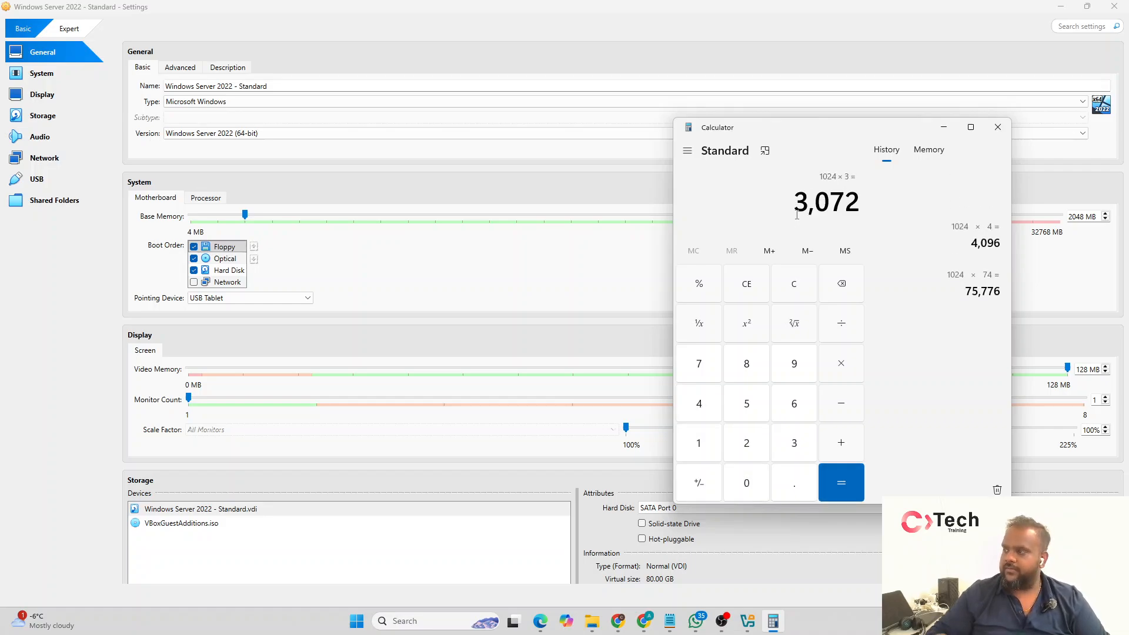
Step: Set the virtual machine's base memory to 3072 MB in the VirtualBox settings
{"action": "double_click", "coordinate": [1086, 217]}
{"action": "type", "text": "3072"}
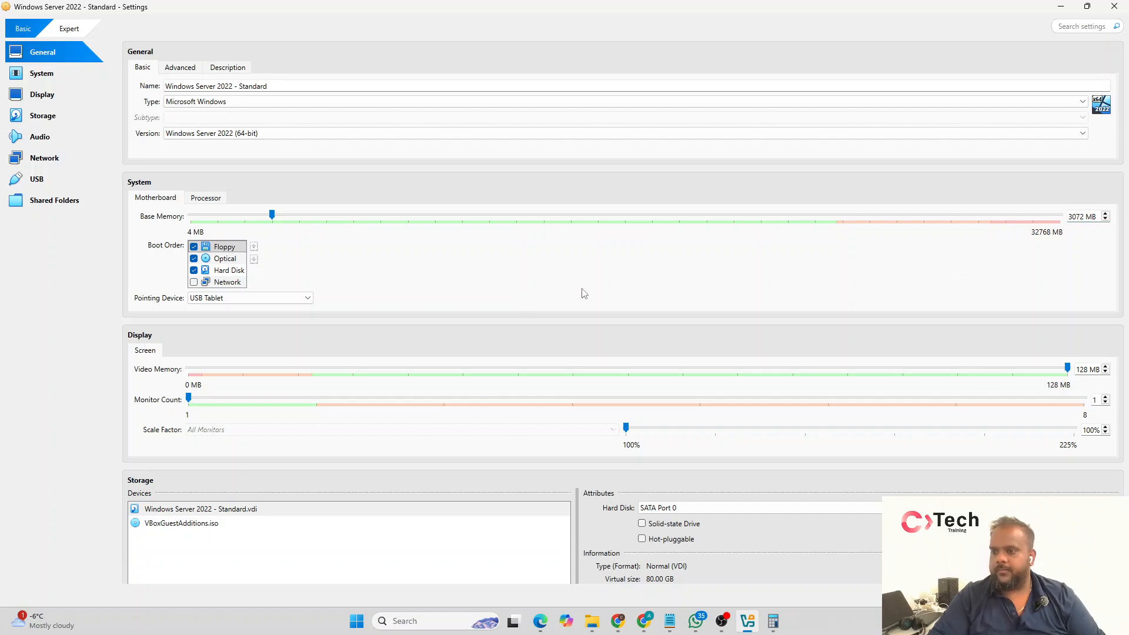
{"action": "scroll", "coordinate": [562, 288], "scroll_direction": "down", "scroll_amount": 2}
{"action": "scroll", "coordinate": [566, 287], "scroll_direction": "up", "scroll_amount": 2}
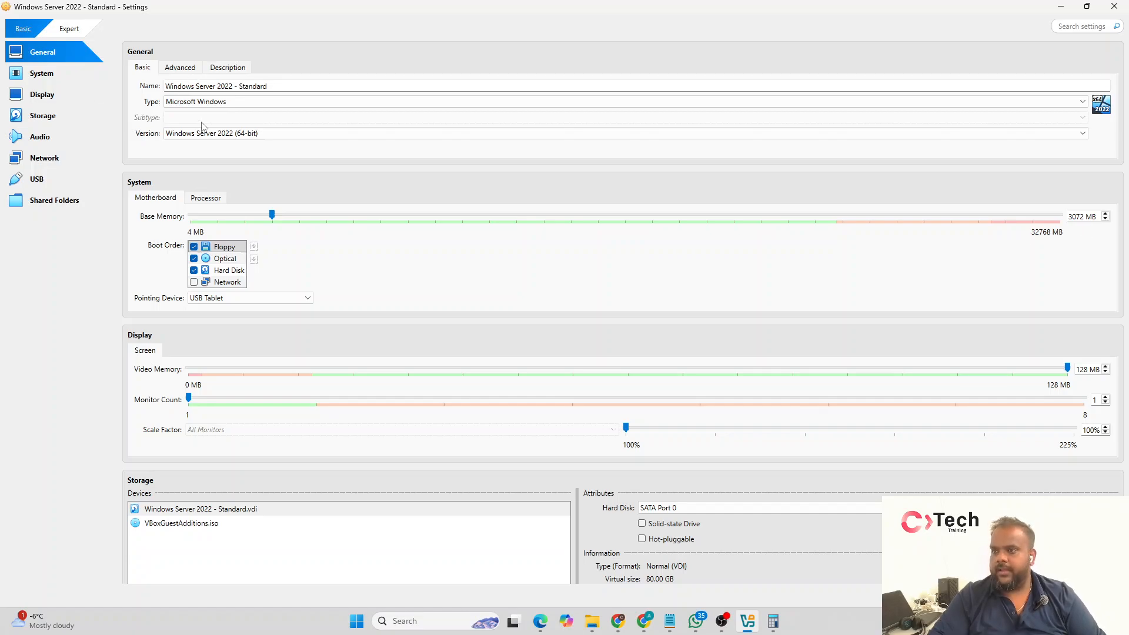
Step: Check the processor and other hardware settings, save the changes and start the Windows Server 2022 - Standard virtual machine
{"action": "left_click", "coordinate": [217, 202]}
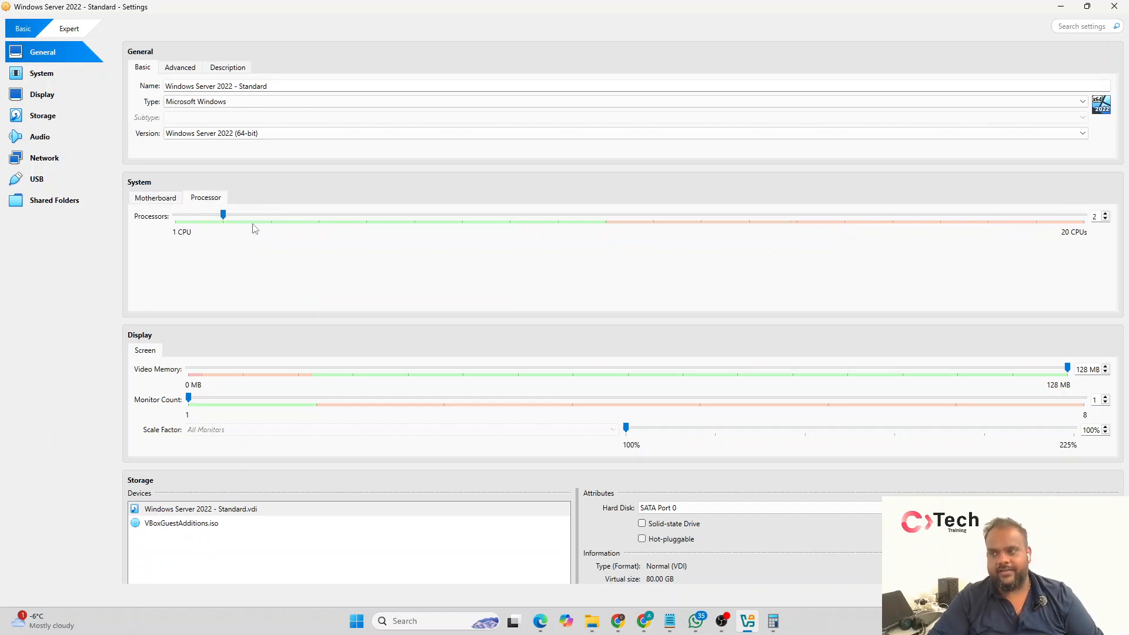
{"action": "scroll", "coordinate": [256, 229], "scroll_direction": "down", "scroll_amount": 8}
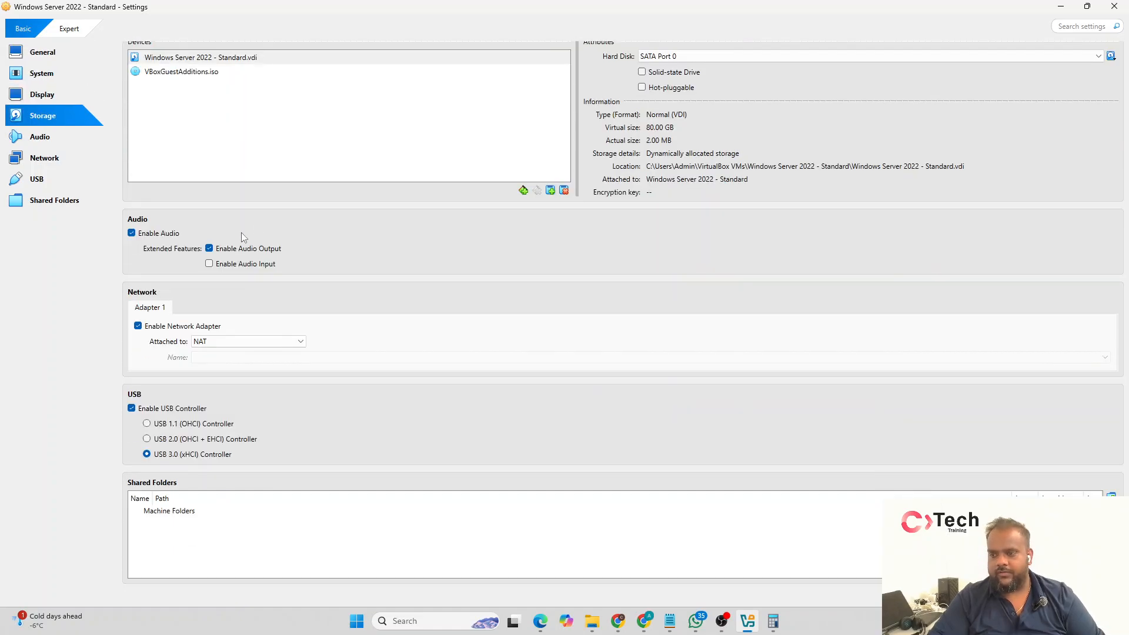
{"action": "scroll", "coordinate": [355, 288], "scroll_direction": "up", "scroll_amount": 8}
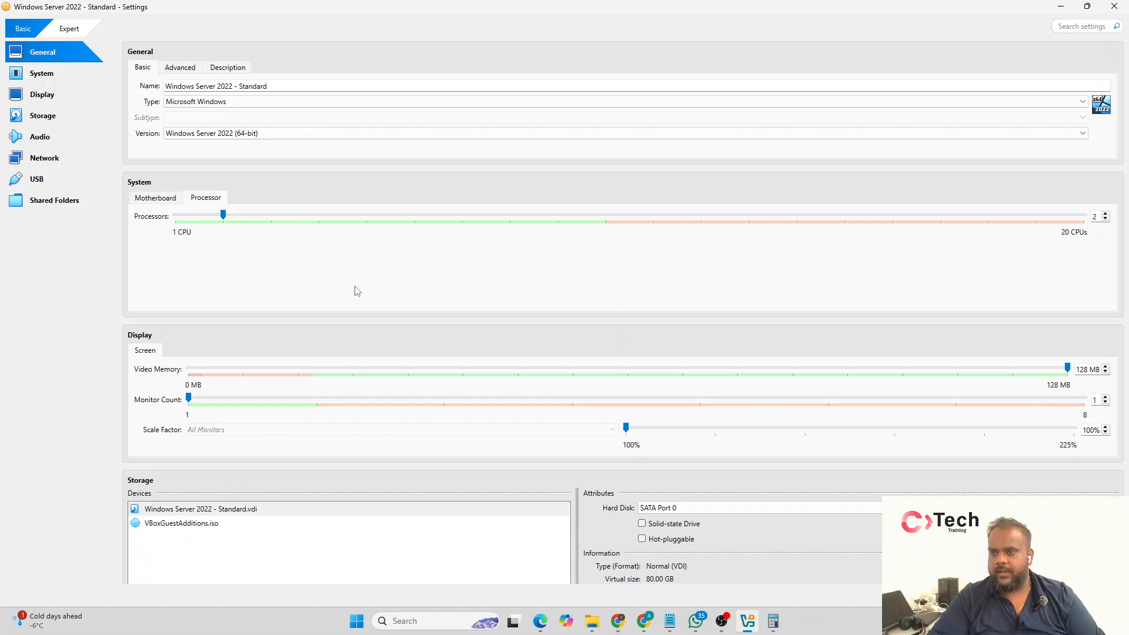
{"action": "scroll", "coordinate": [356, 290], "scroll_direction": "down", "scroll_amount": 8}
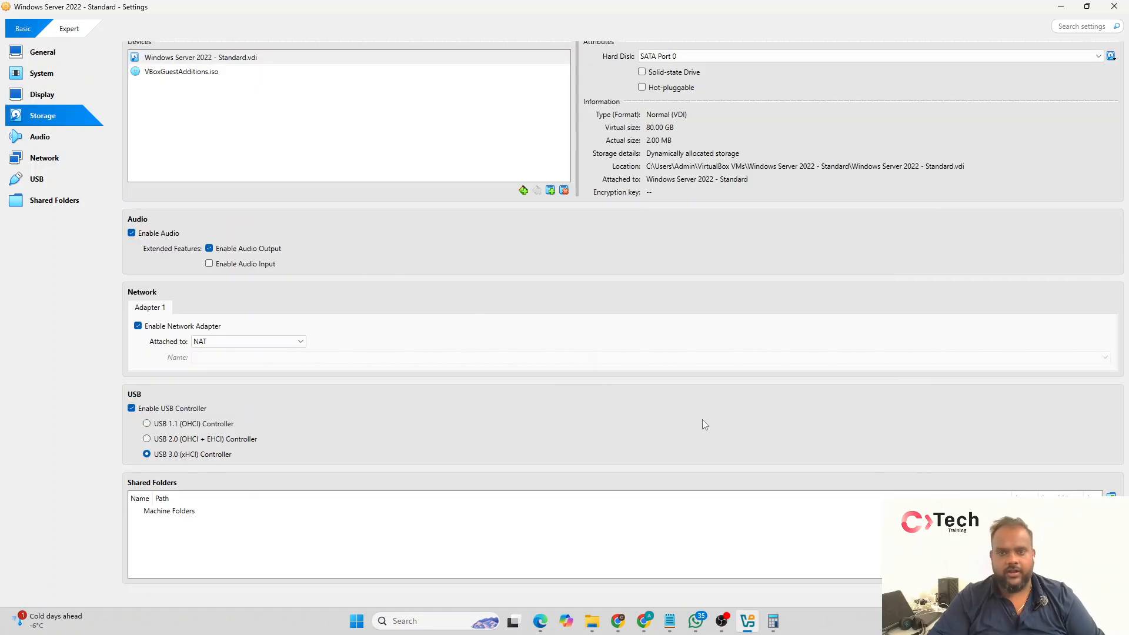
{"action": "left_click", "coordinate": [1004, 595]}
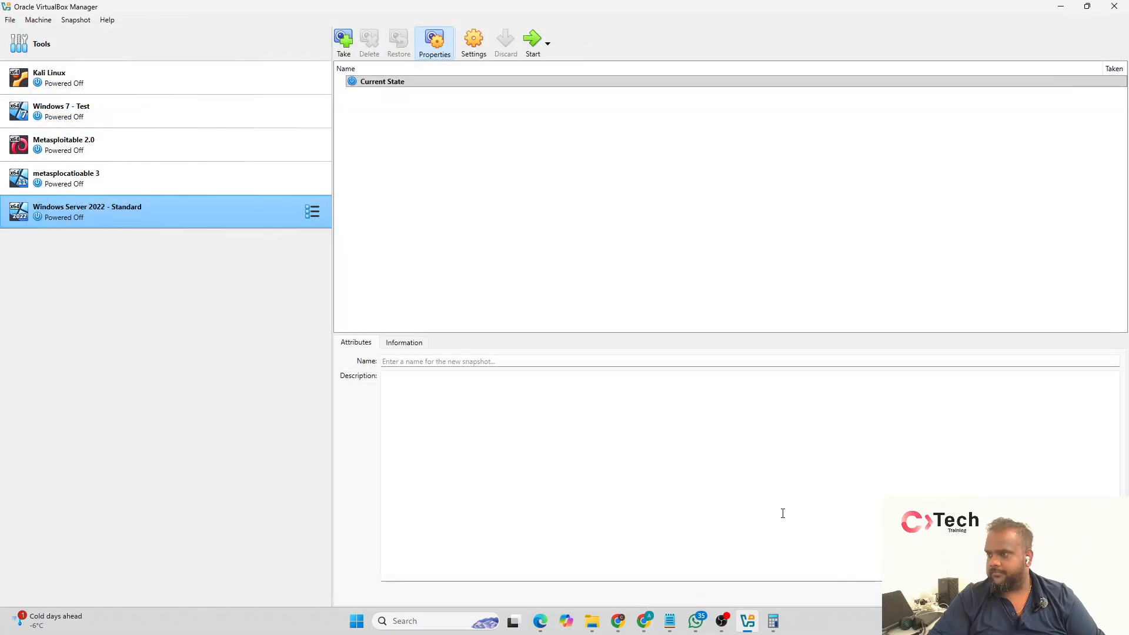
{"action": "left_click", "coordinate": [534, 39]}
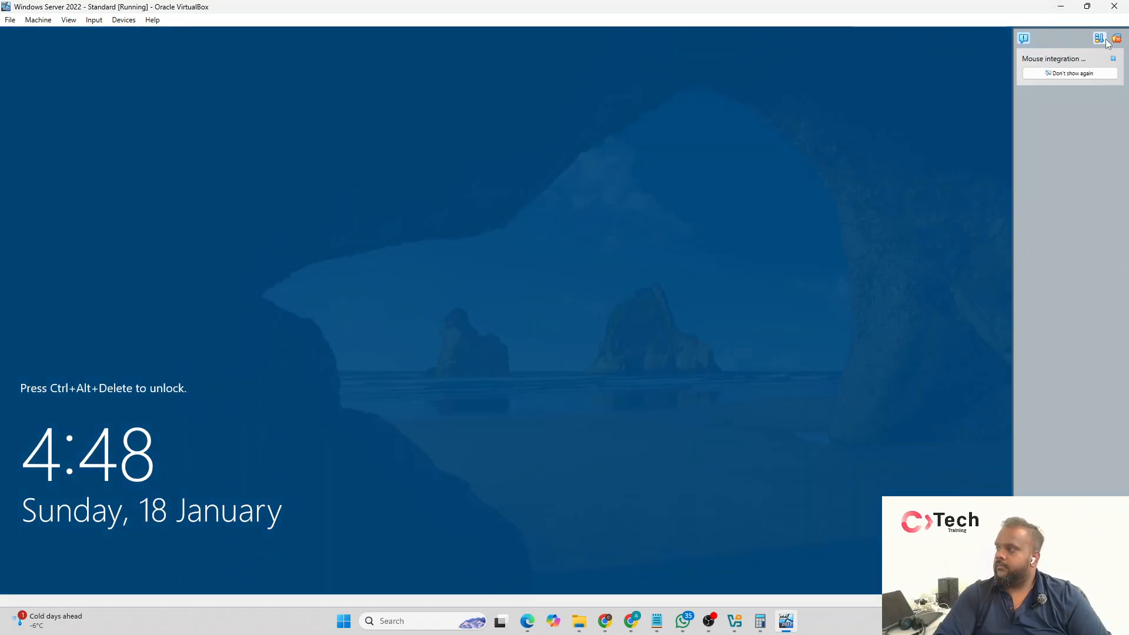
{"action": "left_click", "coordinate": [152, 20]}
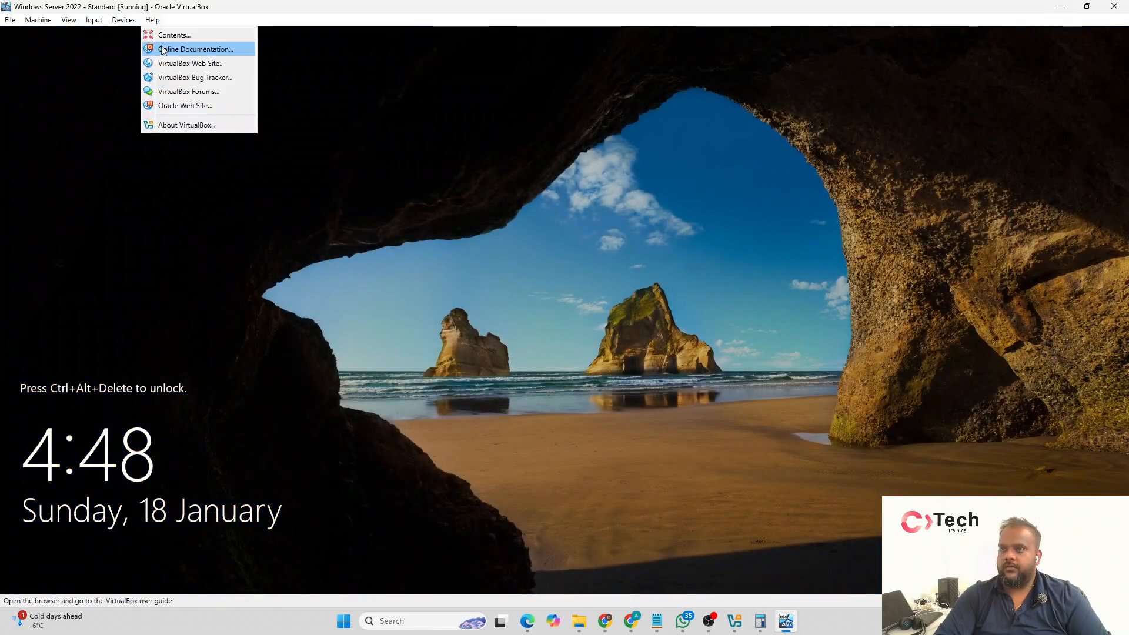
{"action": "mouse_move", "coordinate": [94, 20]}
{"action": "mouse_move", "coordinate": [108, 43]}
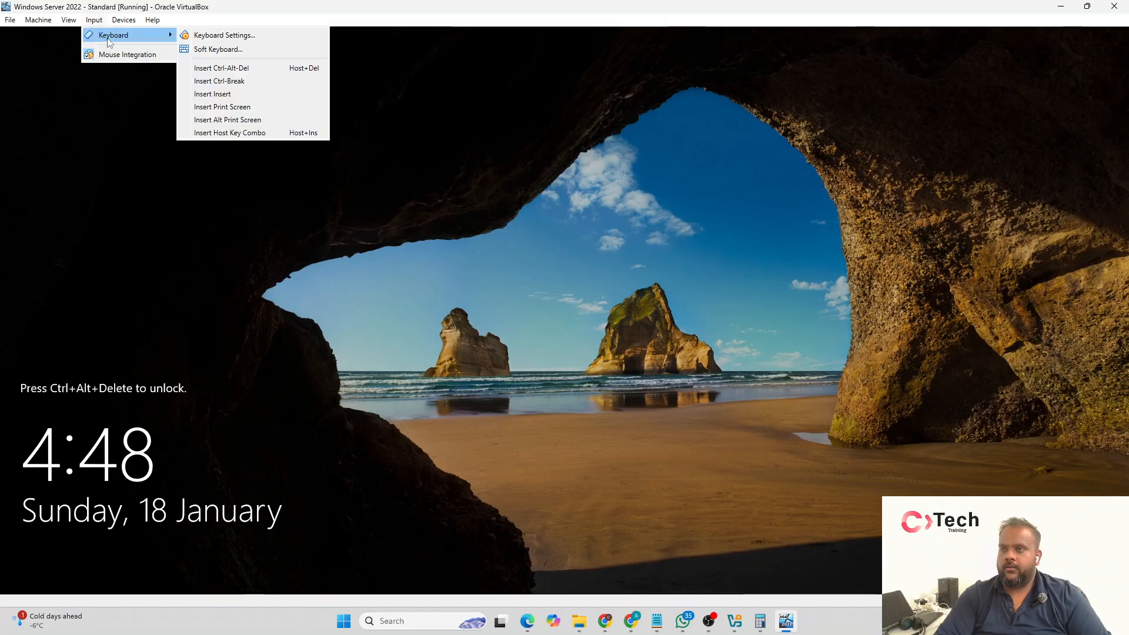
{"action": "left_click", "coordinate": [218, 35]}
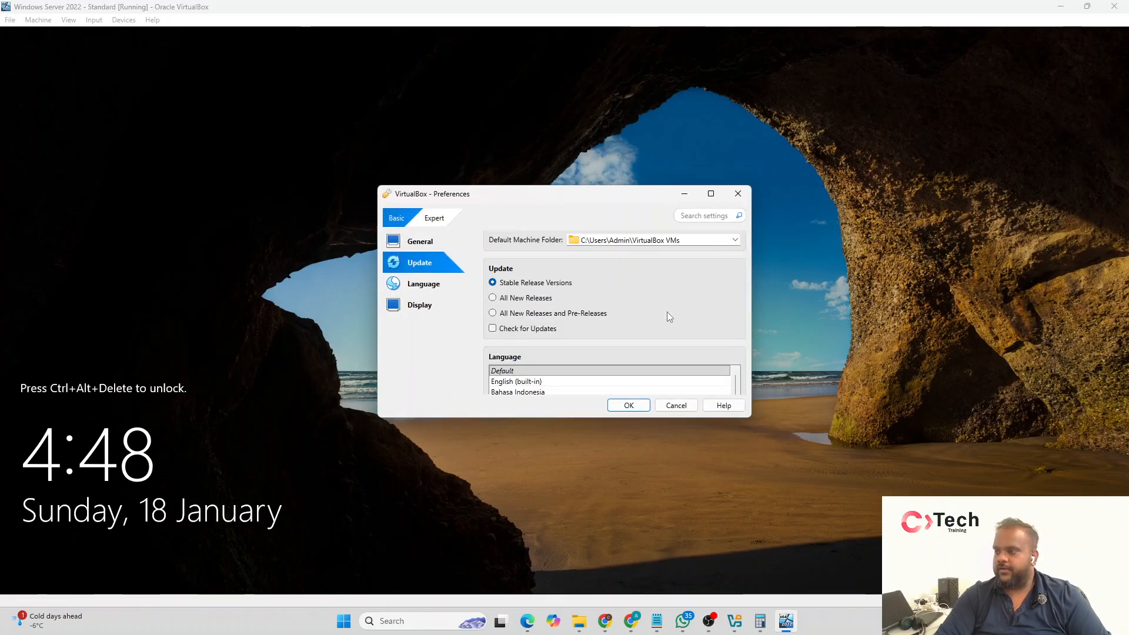
{"action": "scroll", "coordinate": [632, 301], "scroll_direction": "down", "scroll_amount": 5}
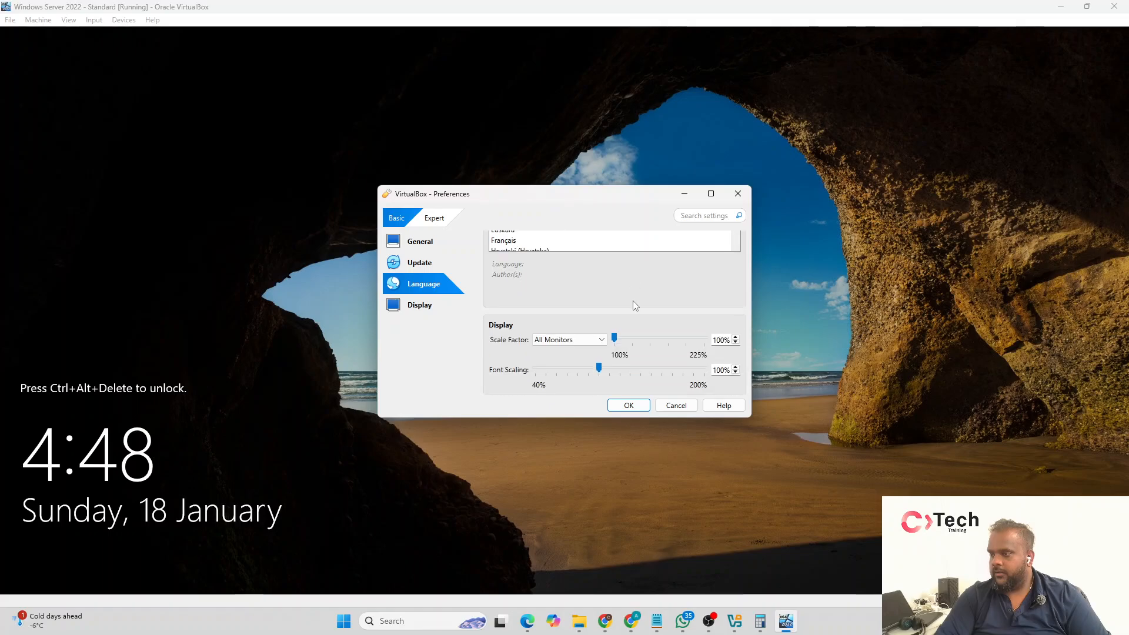
{"action": "scroll", "coordinate": [633, 301], "scroll_direction": "up", "scroll_amount": 4}
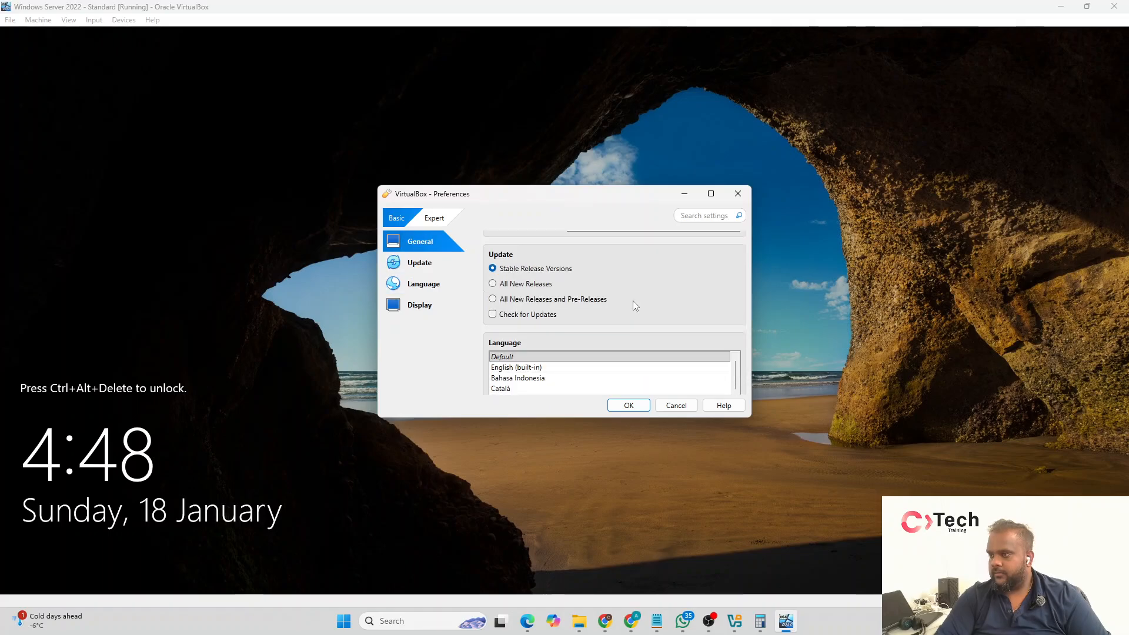
{"action": "scroll", "coordinate": [633, 301], "scroll_direction": "up", "scroll_amount": 1}
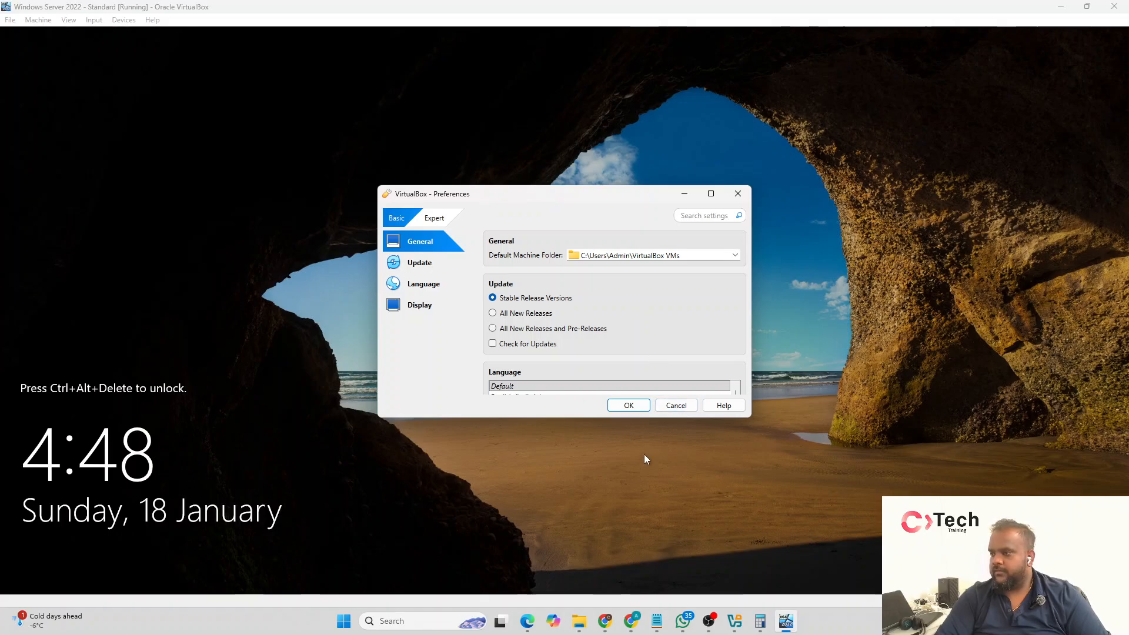
{"action": "left_click", "coordinate": [669, 407]}
Step: Send Ctrl-Alt-Del to the virtual machine and sign in as Administrator with the account password
{"action": "left_click", "coordinate": [94, 20]}
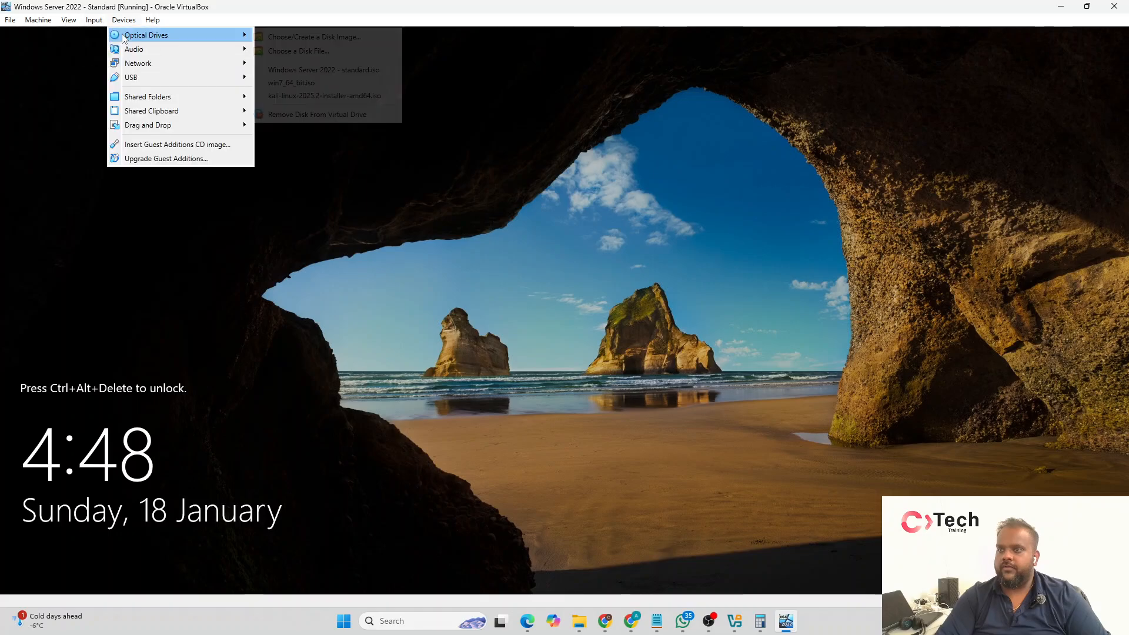
{"action": "mouse_move", "coordinate": [103, 35]}
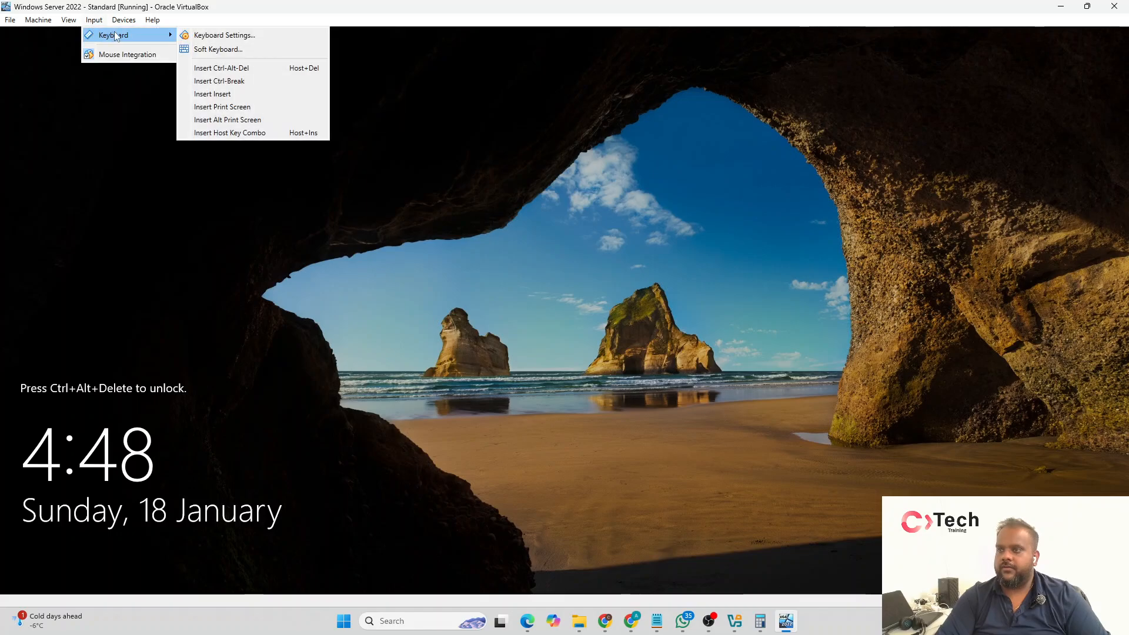
{"action": "left_click", "coordinate": [259, 73]}
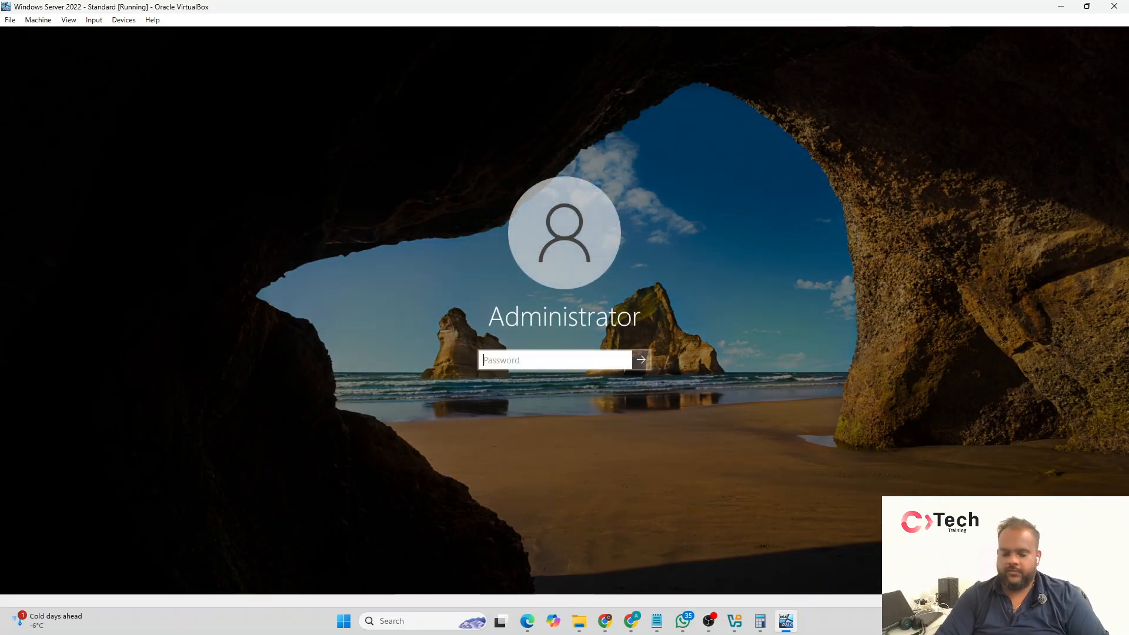
{"action": "type", "text": "•••"}
{"action": "key", "text": "BackSpace"}
{"action": "key", "text": "BackSpace"}
{"action": "key", "text": "BackSpace"}
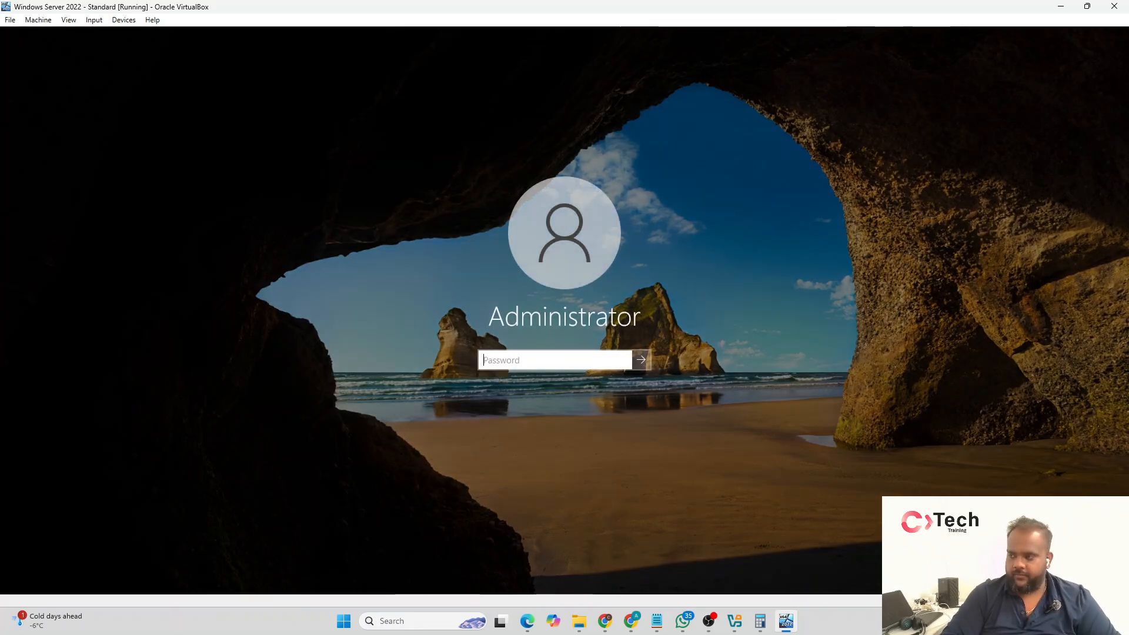
{"action": "type", "text": "•••••••••••"}
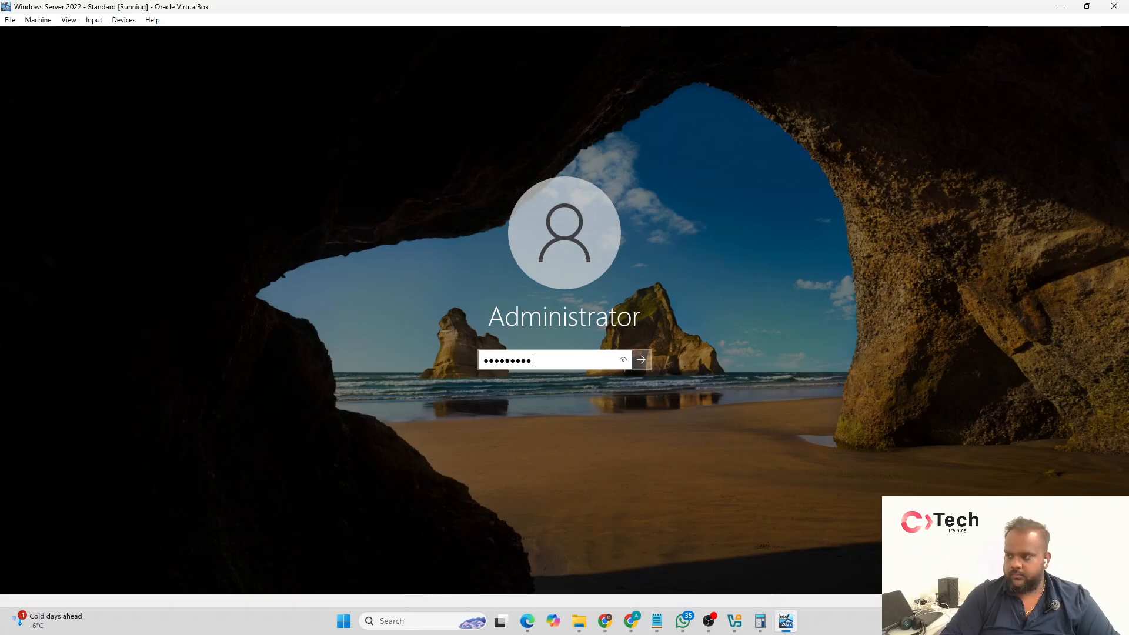
{"action": "key", "text": "Return"}
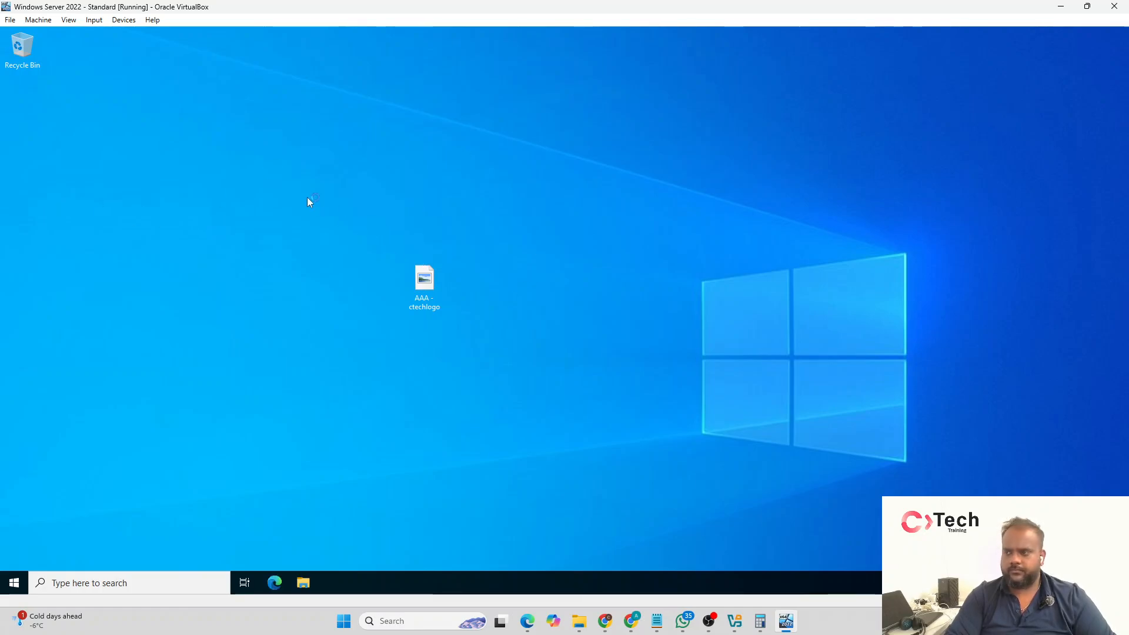
Step: Open the Local Server page in Server Manager and examine the installed memory, processor, disk space and events
{"action": "left_click_drag", "start_coordinate": [307, 196], "coordinate": [665, 473]}
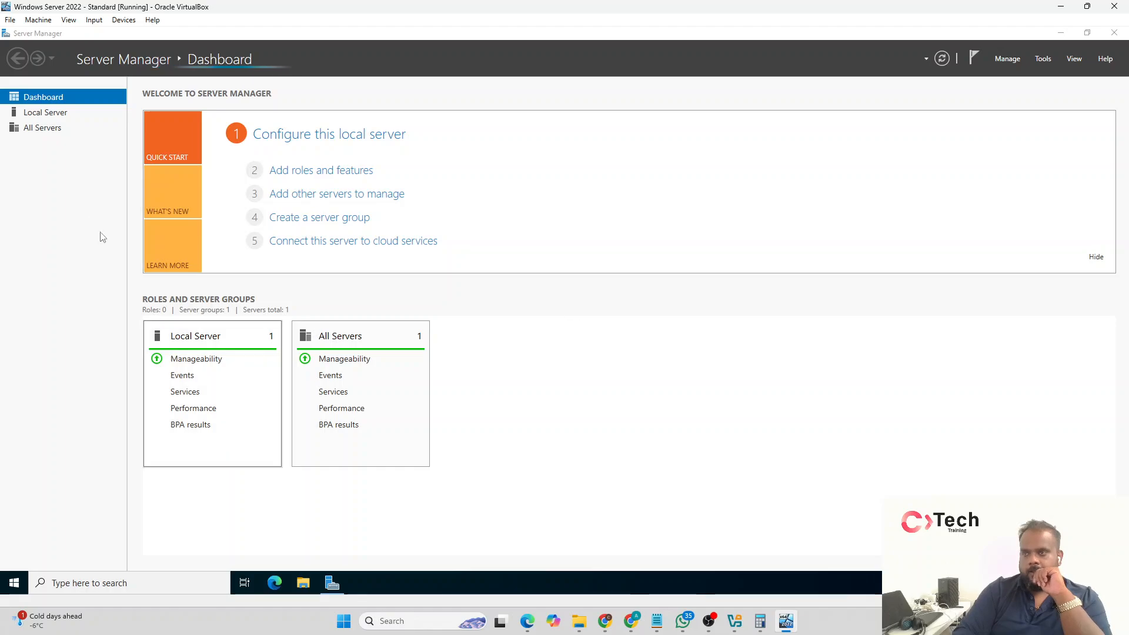
{"action": "left_click", "coordinate": [75, 113]}
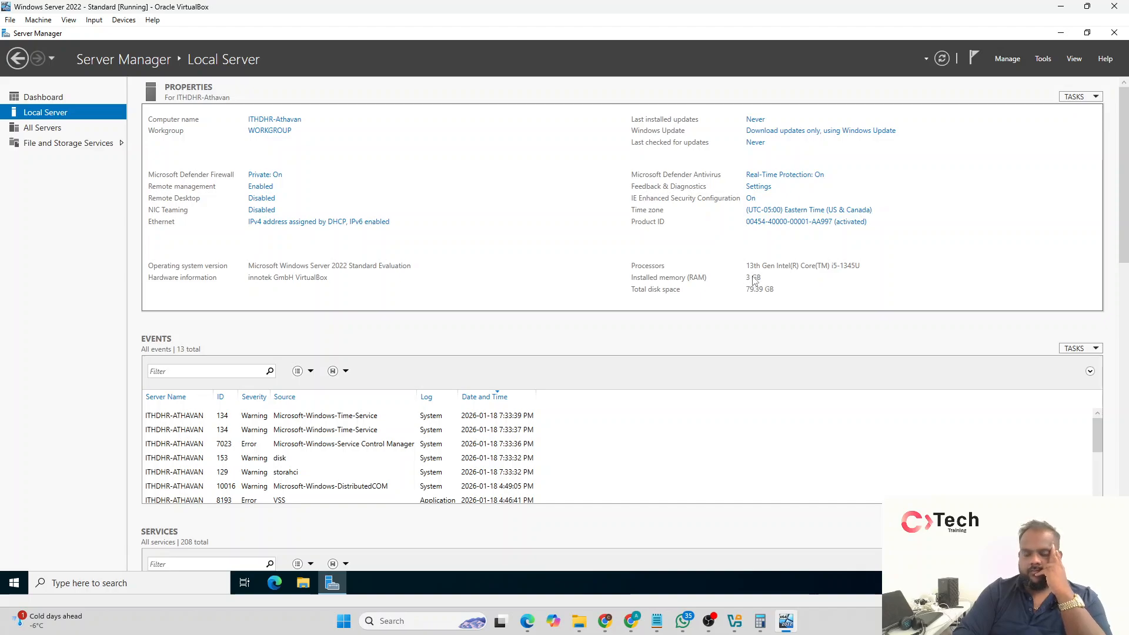
{"action": "scroll", "coordinate": [764, 426], "scroll_direction": "down", "scroll_amount": 3}
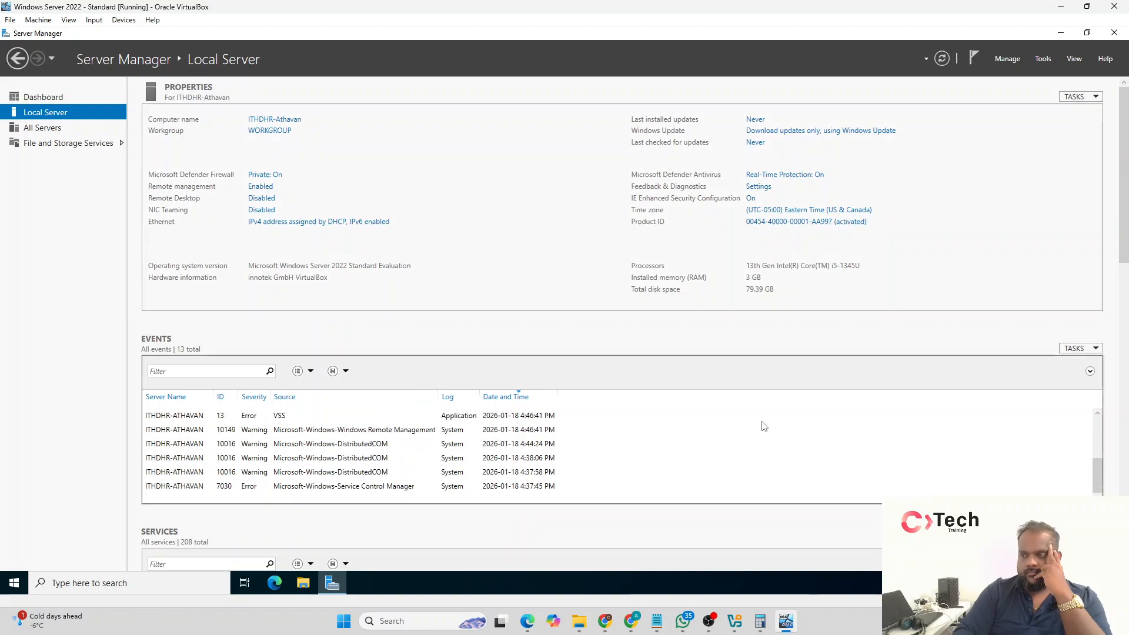
{"action": "scroll", "coordinate": [764, 426], "scroll_direction": "up", "scroll_amount": 3}
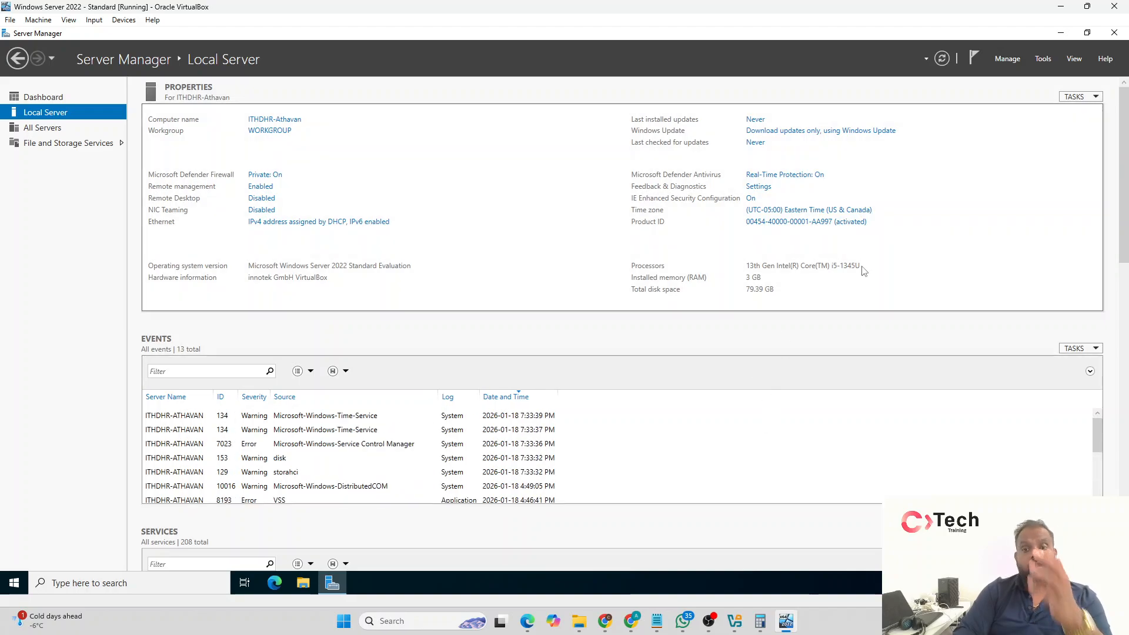